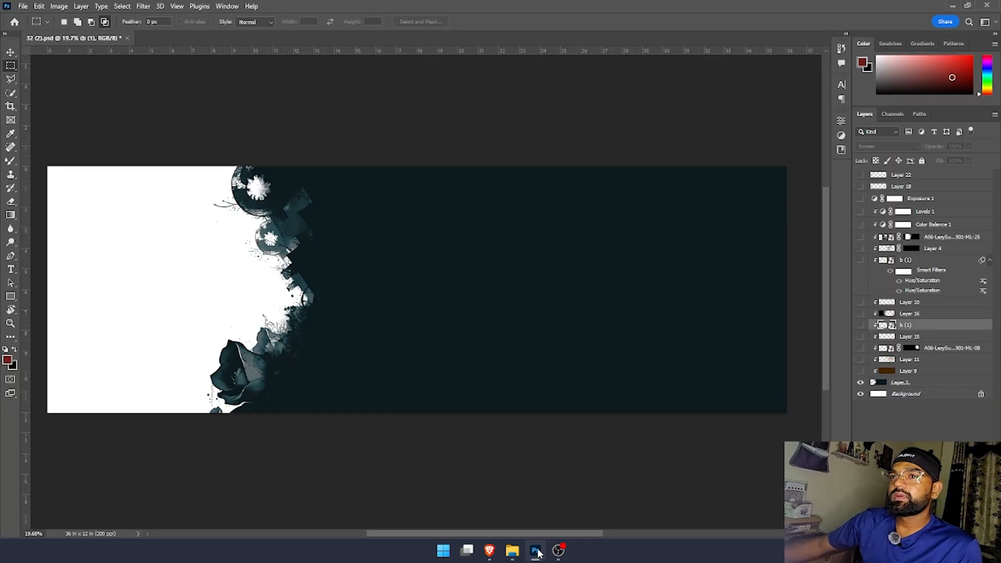
# Hide and show Layer 1 to compare the torn floral shape with the plain white background.
pyautogui.scroll(-3, 478, 329)
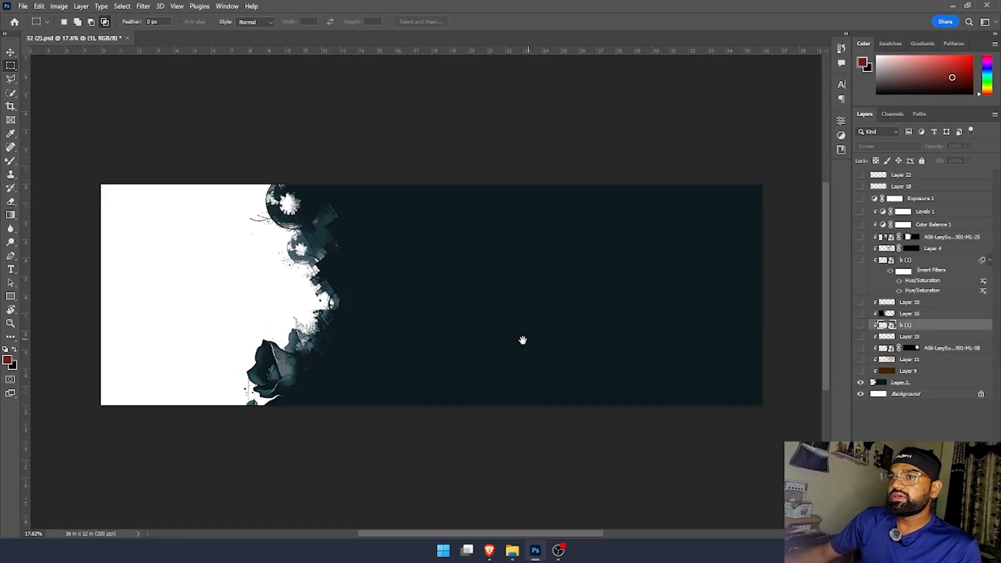
pyautogui.scroll(1, 520, 340)
pyautogui.click(860, 384)
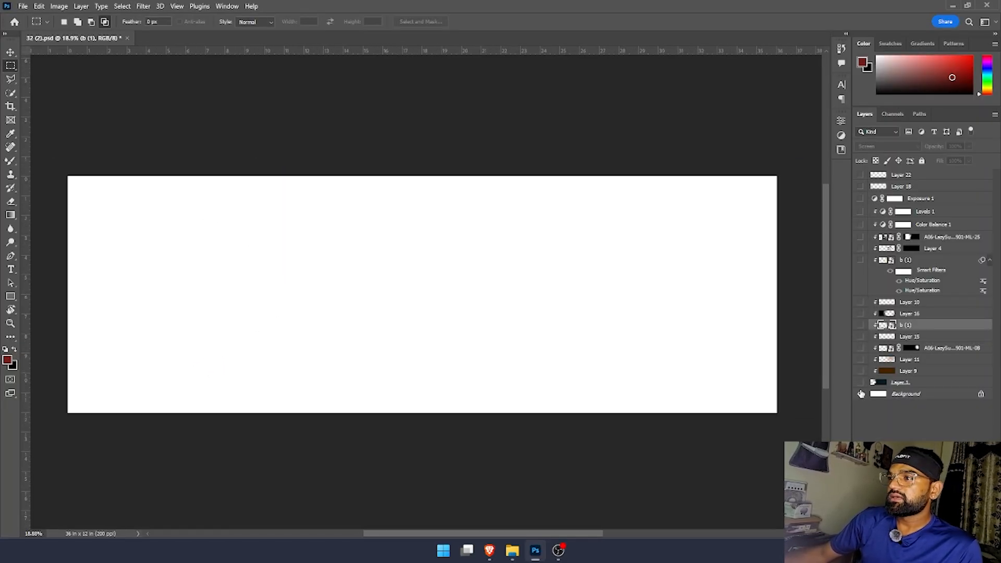
pyautogui.click(860, 384)
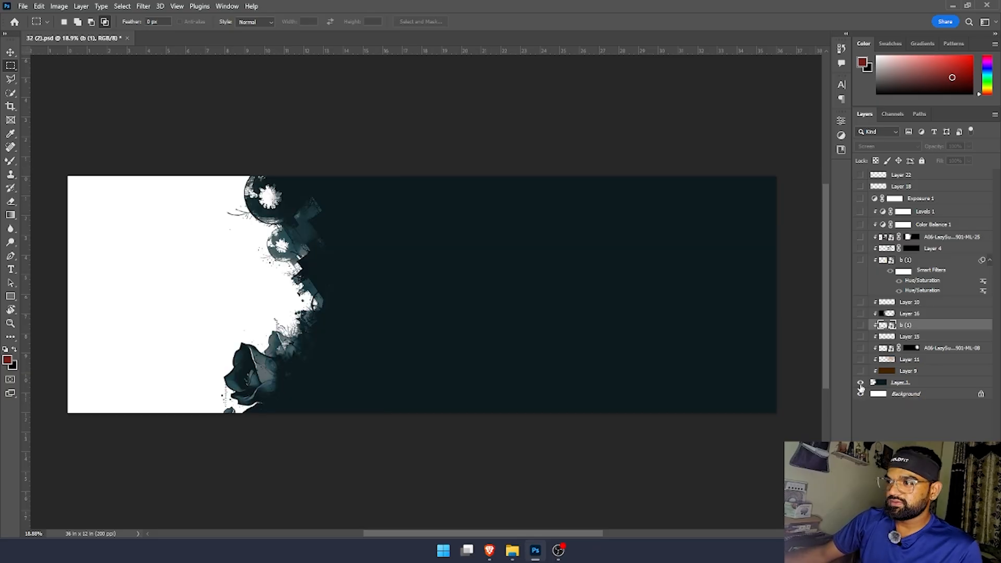
pyautogui.click(860, 385)
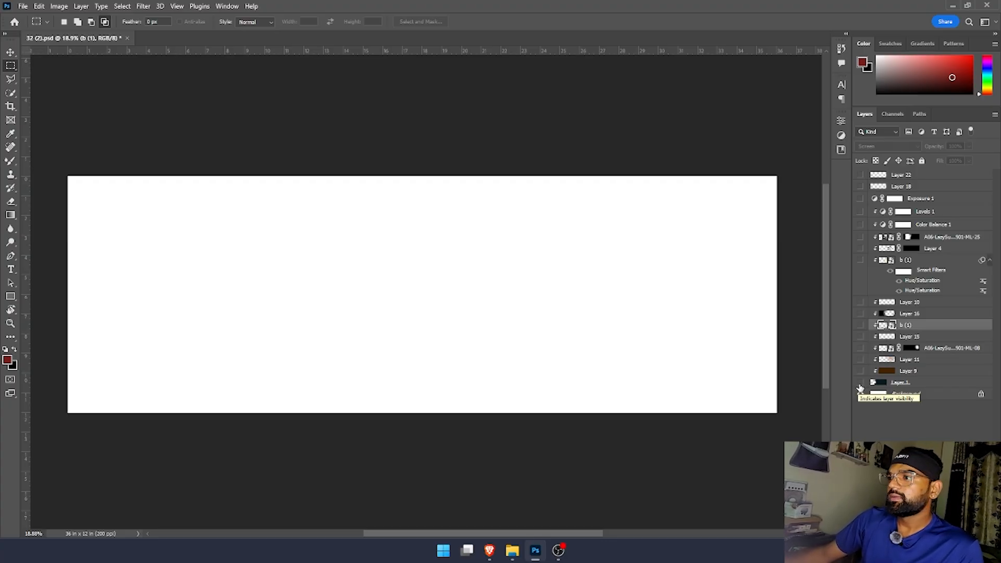
pyautogui.click(860, 383)
pyautogui.scroll(-1, 480, 387)
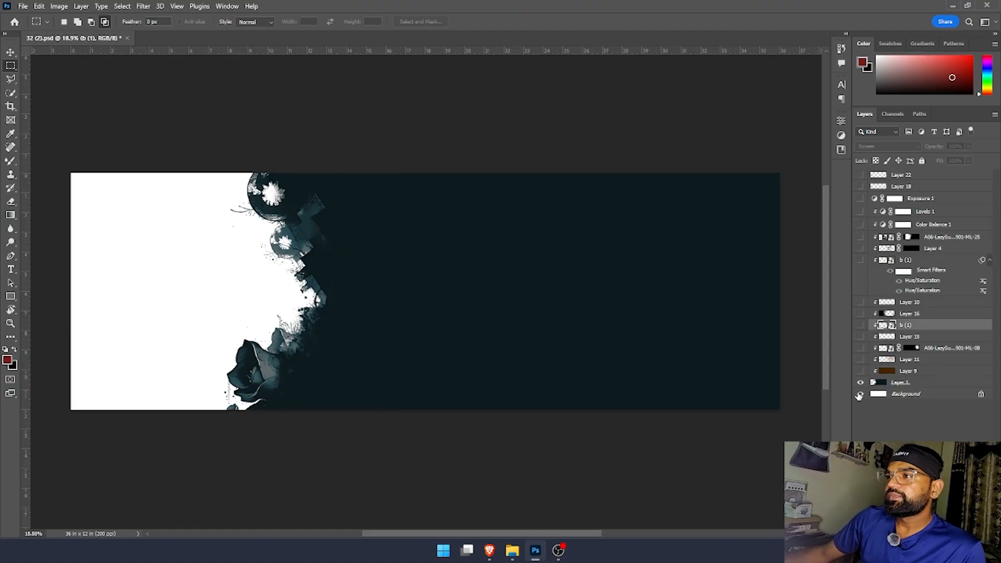
# Show the brown Layer 9 and release the clipping masks on all layers from Layer 9 up to Exposure 1.
pyautogui.click(861, 371)
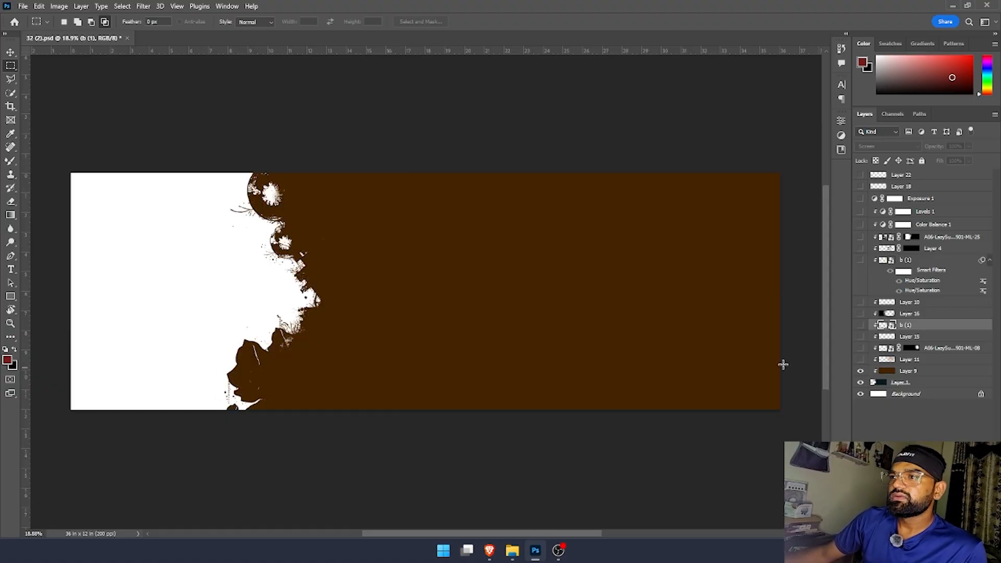
pyautogui.moveTo(525, 378); pyautogui.dragTo(527, 370)
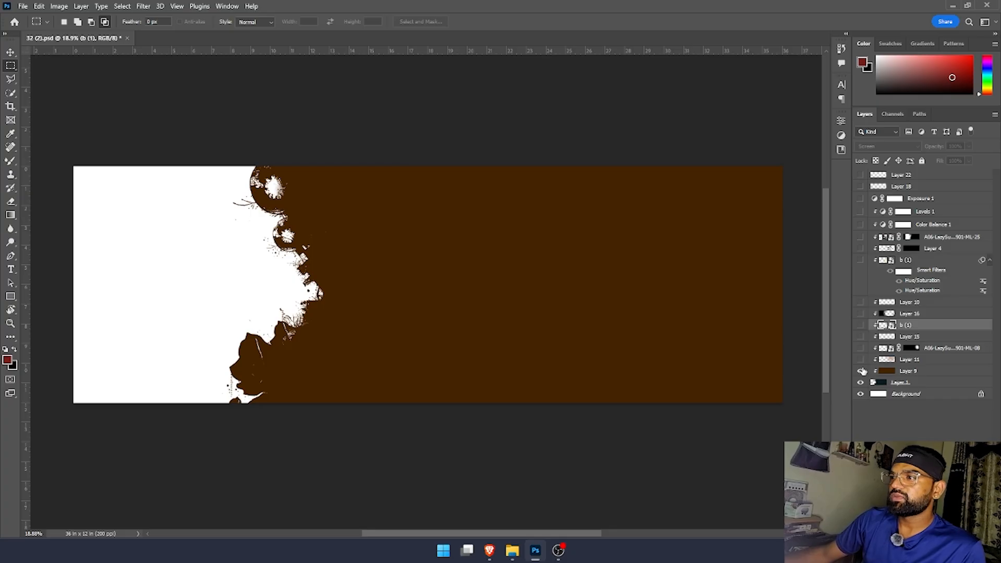
pyautogui.click(920, 372)
pyautogui.keyDown('shift'); pyautogui.click(920, 302); pyautogui.keyUp('shift')
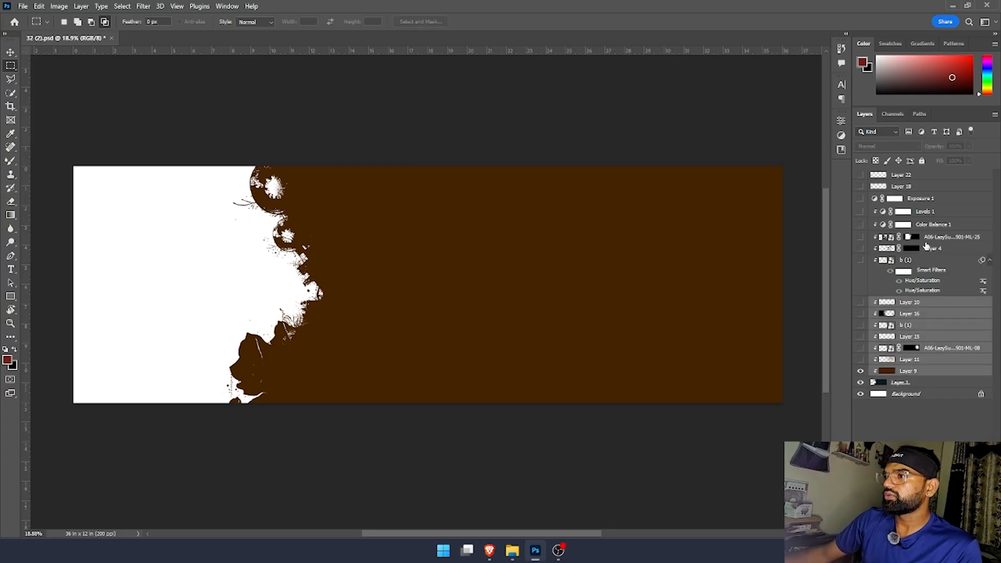
pyautogui.keyDown('shift'); pyautogui.click(871, 199); pyautogui.keyUp('shift')
pyautogui.hotkey('ctrl', 'alt', 'g')
pyautogui.hotkey('ctrl', 'alt', 'g')
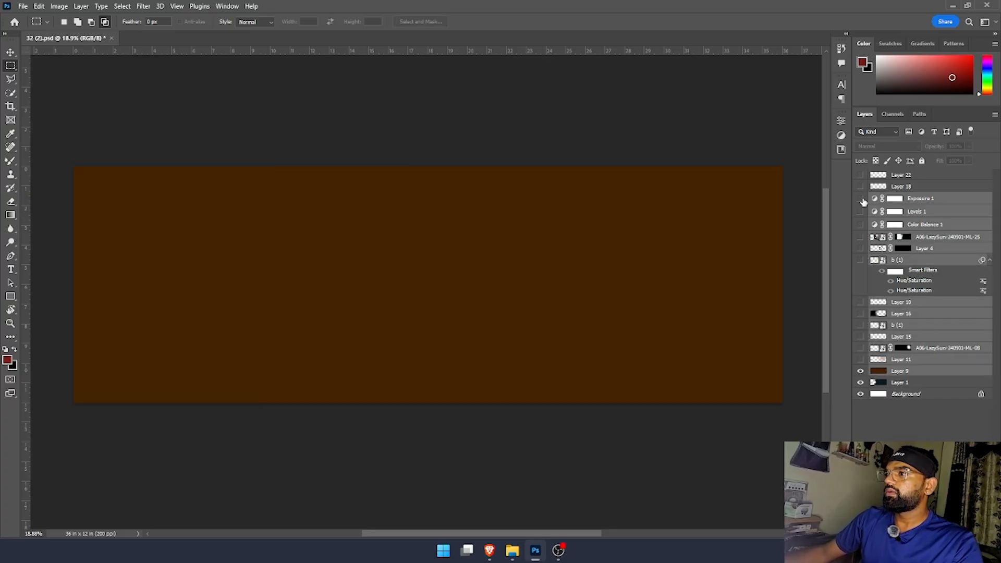
# Briefly preview the A06-LazySun-240901-ML-25 and Layer 4 layers, and hide Layer 9 to inspect Layer 1.
pyautogui.click(860, 238)
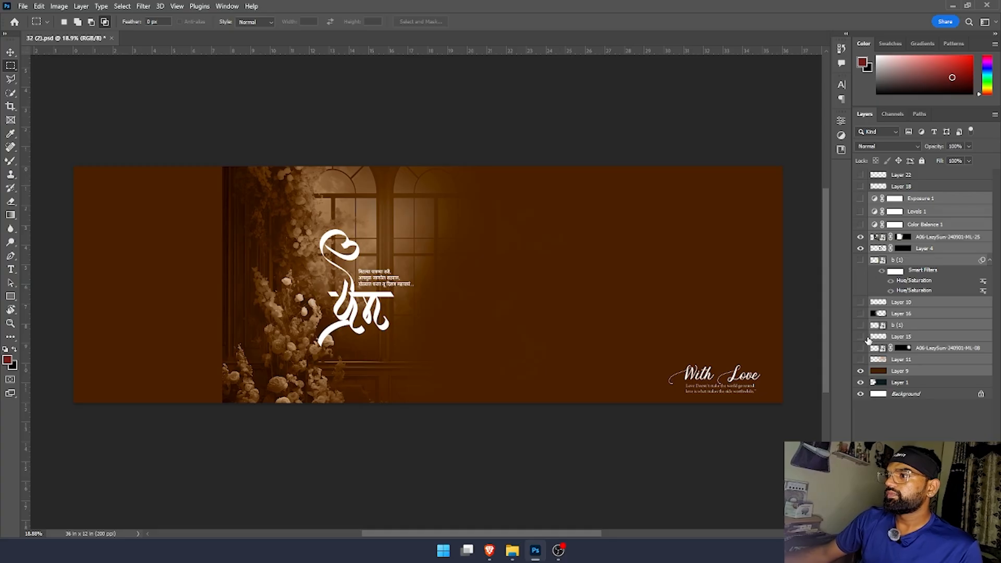
pyautogui.click(860, 237)
pyautogui.click(861, 371)
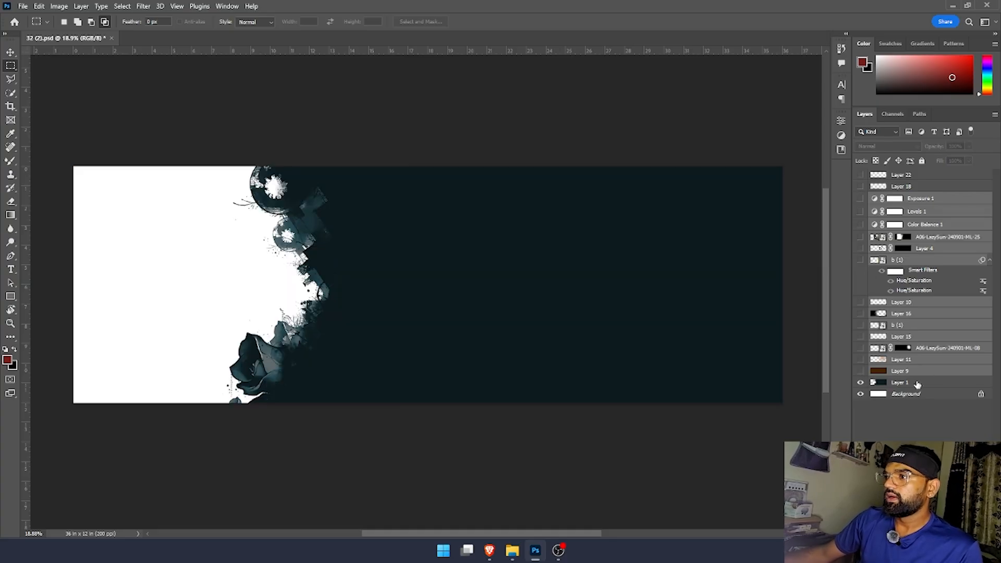
pyautogui.click(883, 383)
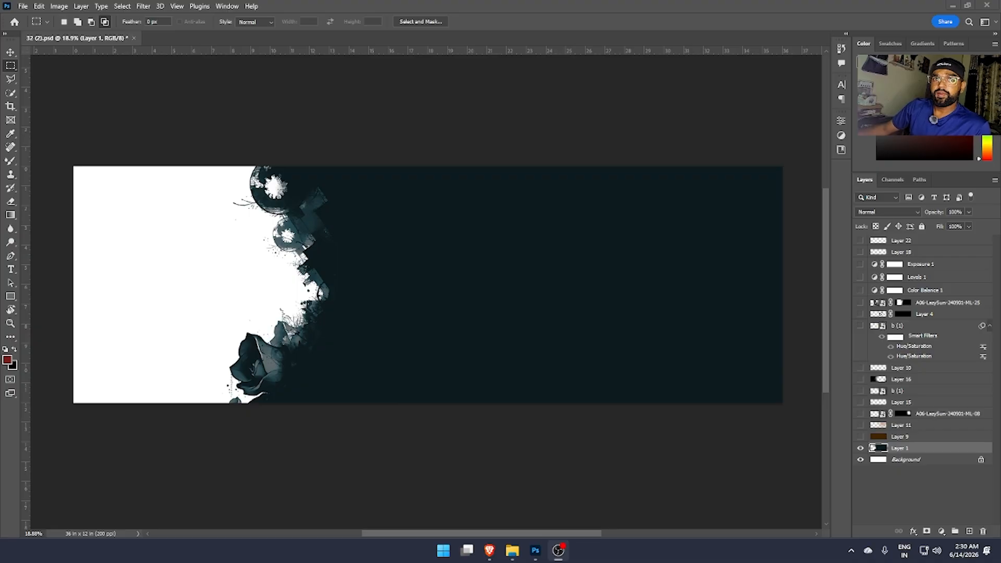
pyautogui.click(670, 5)
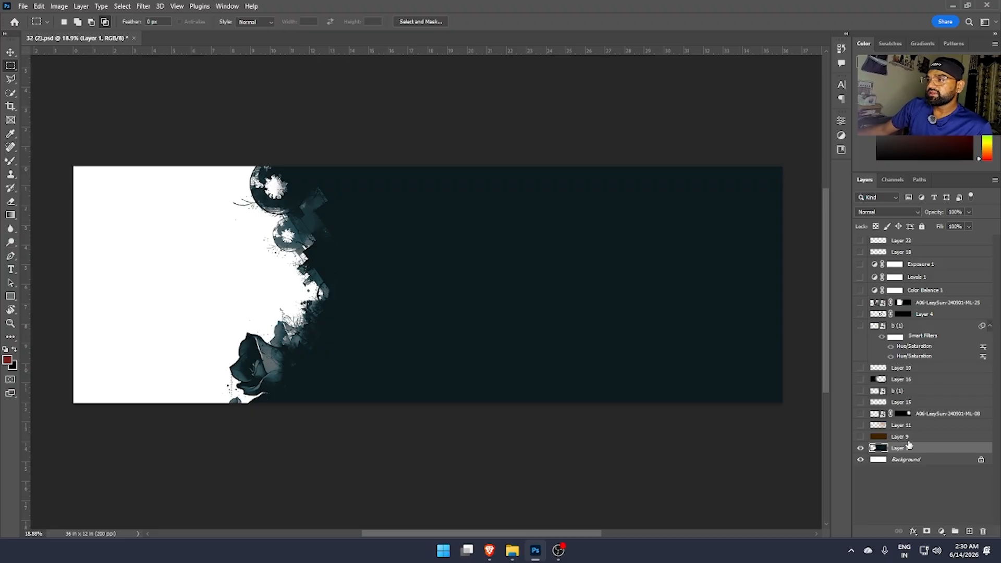
# Select and show the brown Layer 9, and pick a dark red foreground colour.
pyautogui.click(869, 440)
pyautogui.click(861, 437)
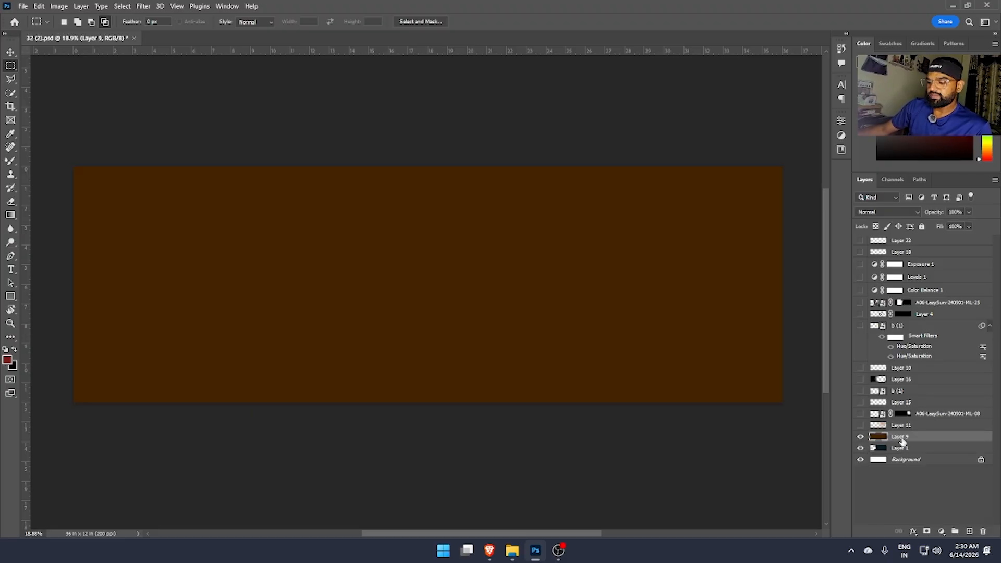
pyautogui.click(7, 360)
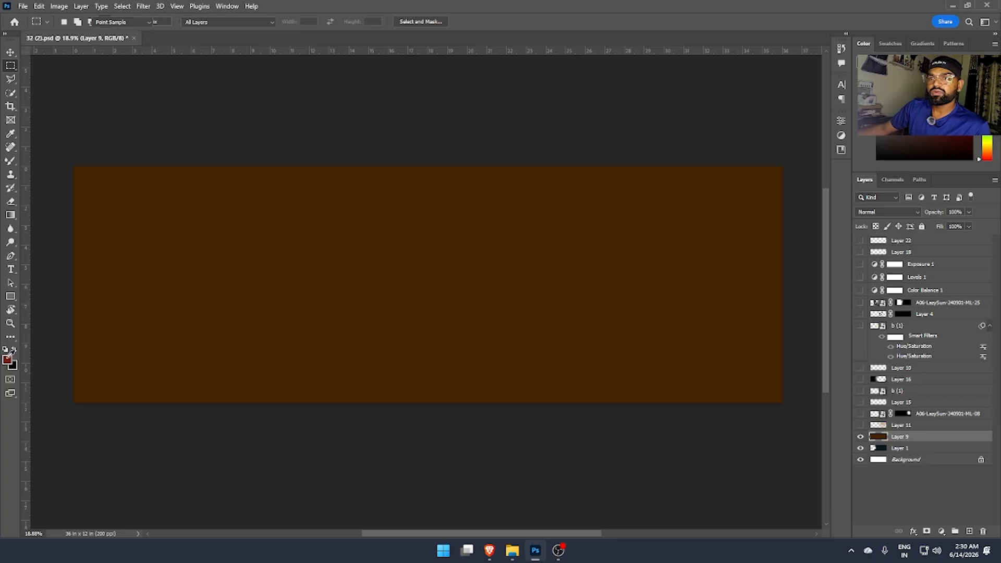
pyautogui.moveTo(775, 151); pyautogui.dragTo(748, 175)
pyautogui.press('Return')
pyautogui.press('m')
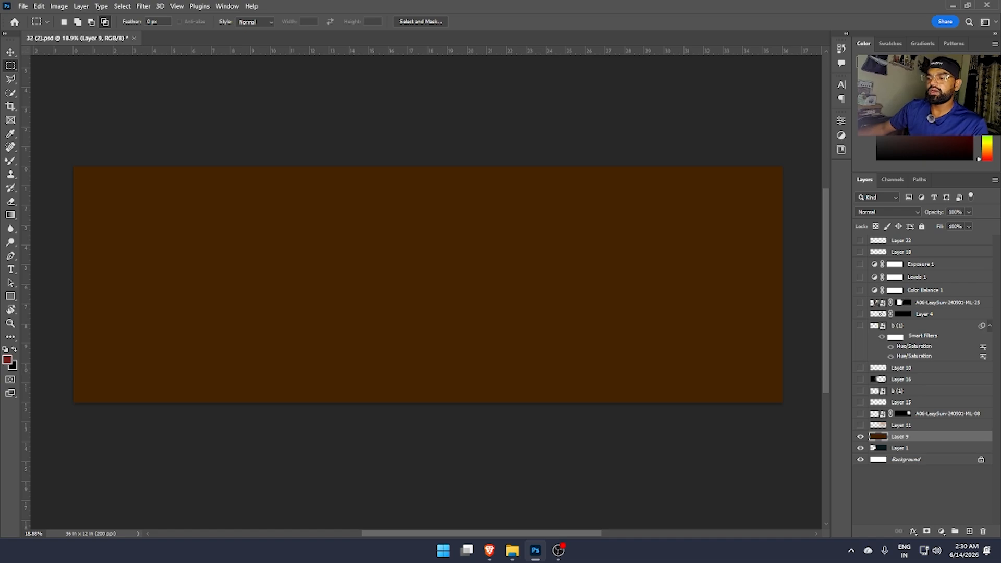
pyautogui.hotkey('ctrl', ',')
pyautogui.hotkey('ctrl', ',')
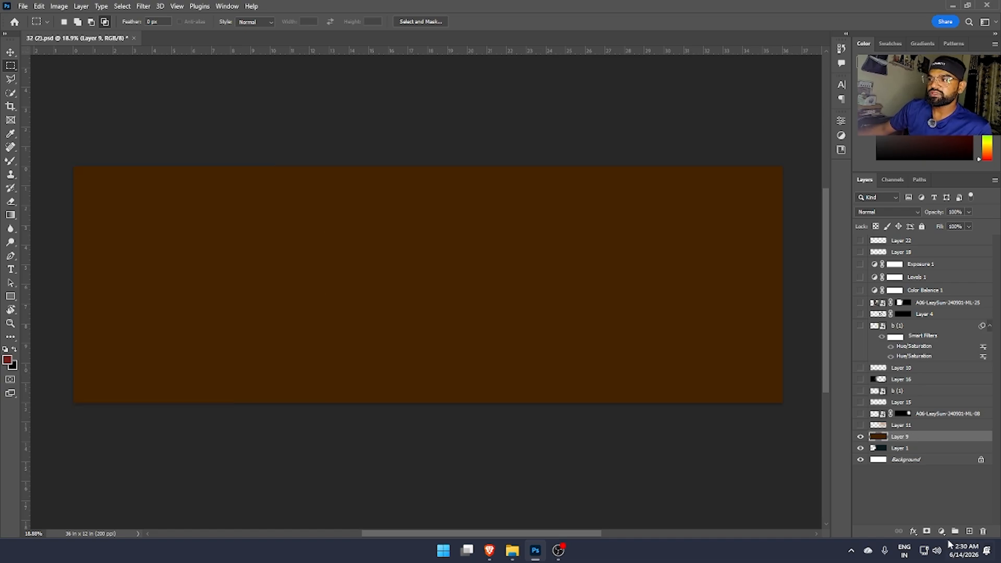
pyautogui.click(941, 531)
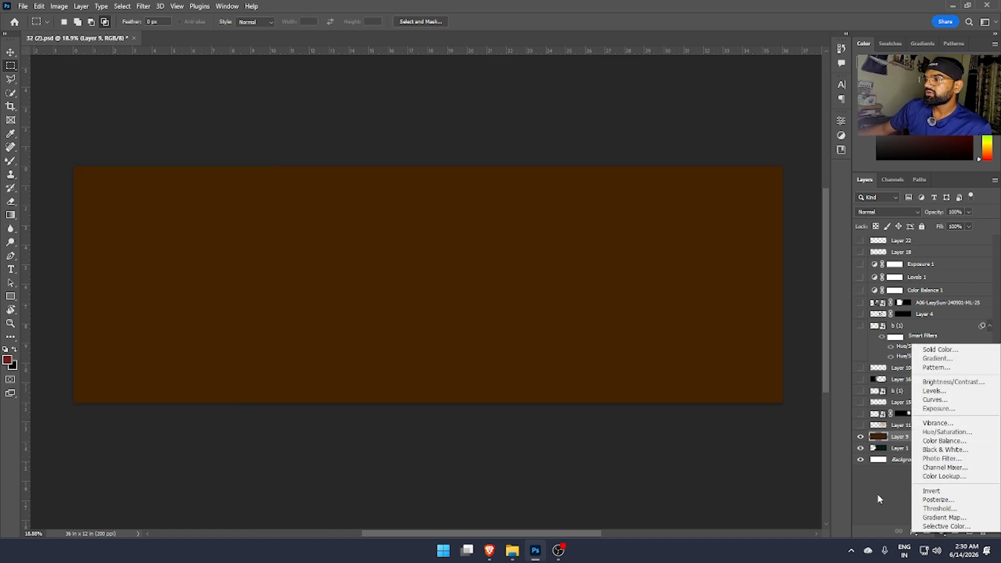
pyautogui.press('Escape')
# Clip the brown Layer 9 to the torn floral shape of Layer 1 with a clipping mask.
pyautogui.rightClick(909, 440)
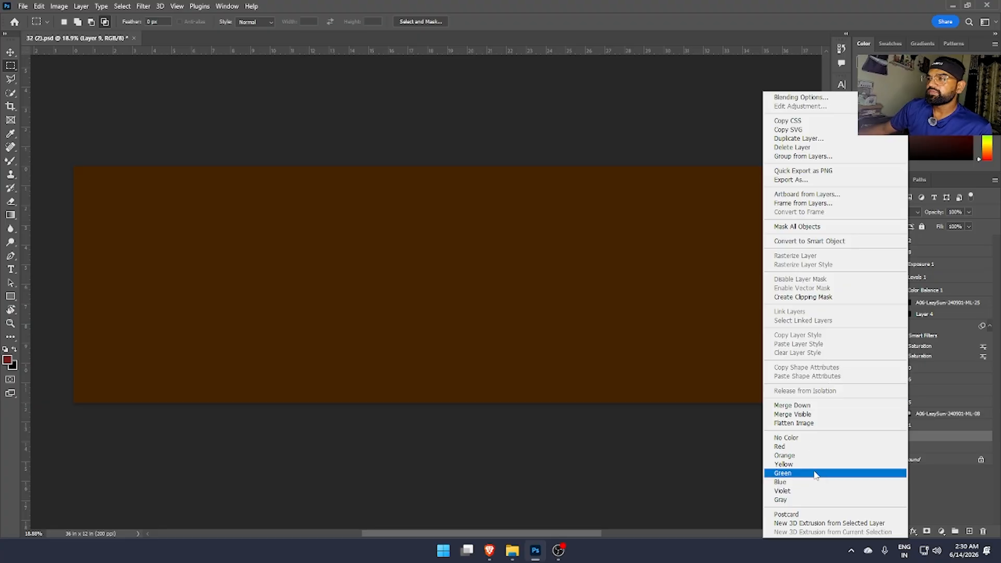
pyautogui.click(796, 298)
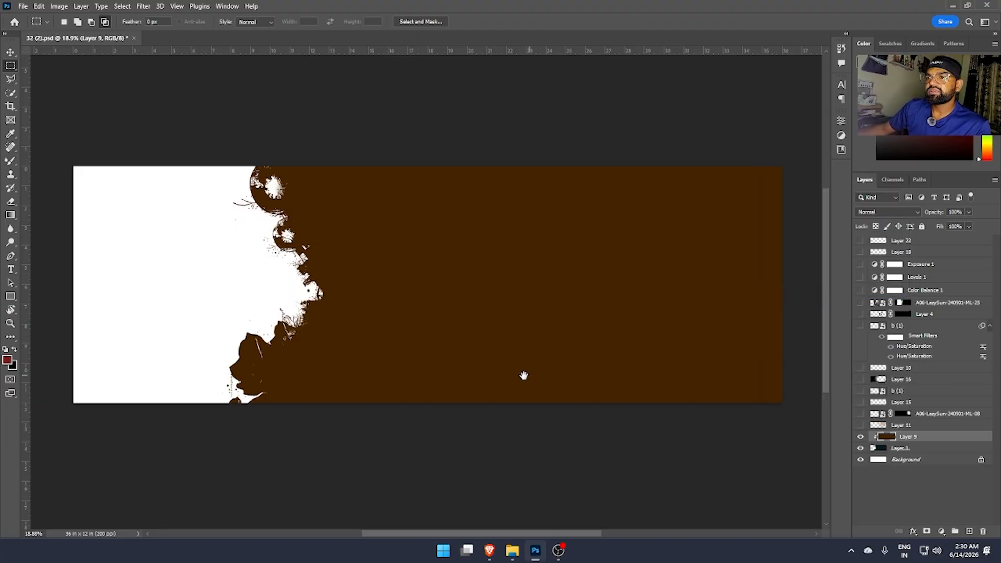
pyautogui.moveTo(343, 340); pyautogui.dragTo(501, 373)
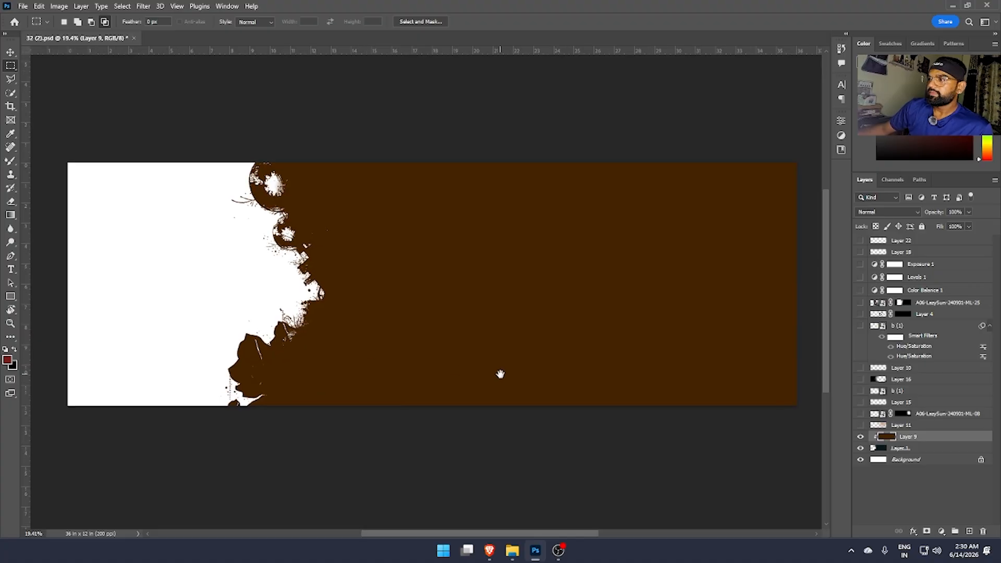
# Show the light glow on Layer 11 and move it slightly down and to the right with Free Transform.
pyautogui.click(860, 426)
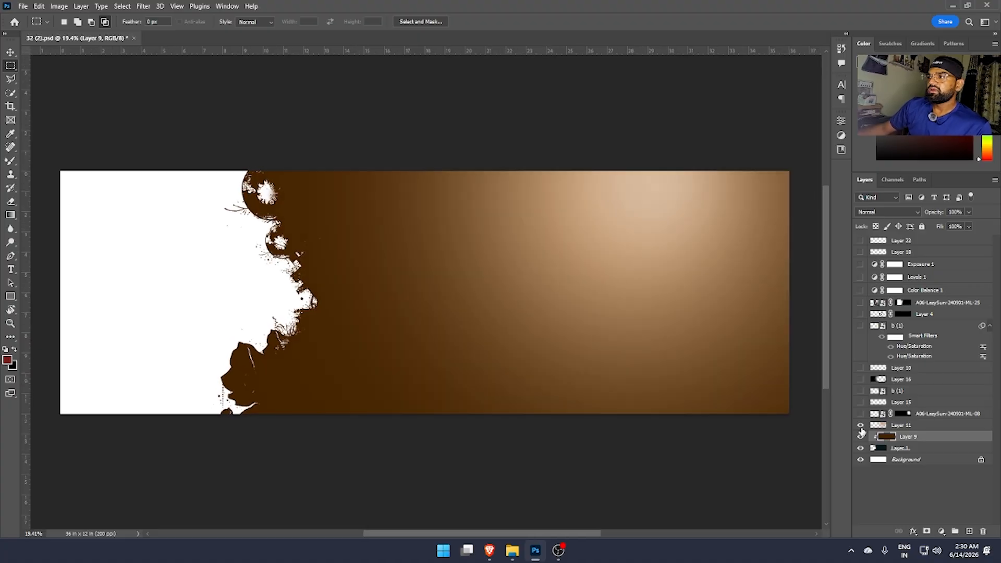
pyautogui.click(905, 425)
pyautogui.click(861, 426)
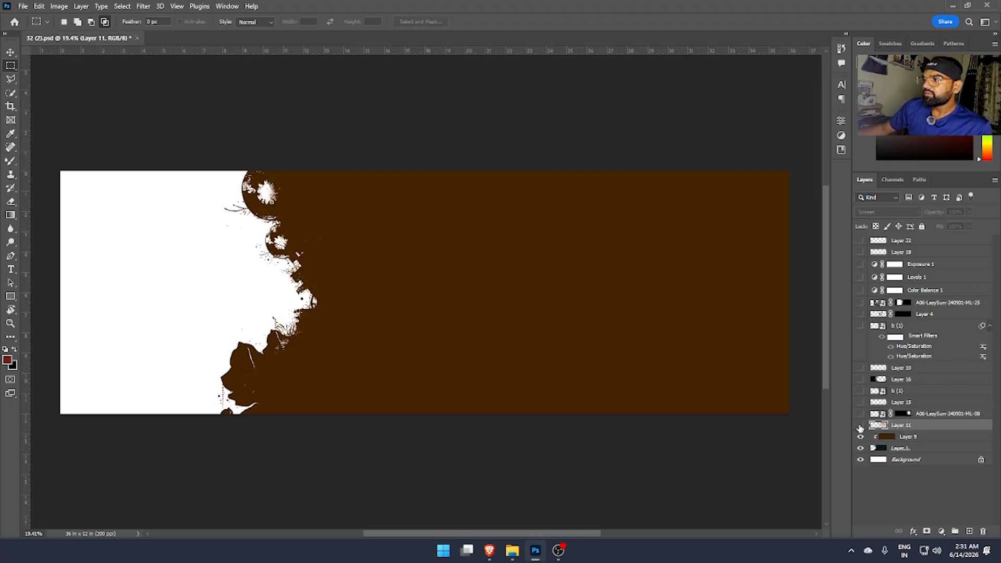
pyautogui.click(860, 426)
pyautogui.hotkey('ctrl', 't')
pyautogui.moveTo(658, 248); pyautogui.dragTo(678, 291)
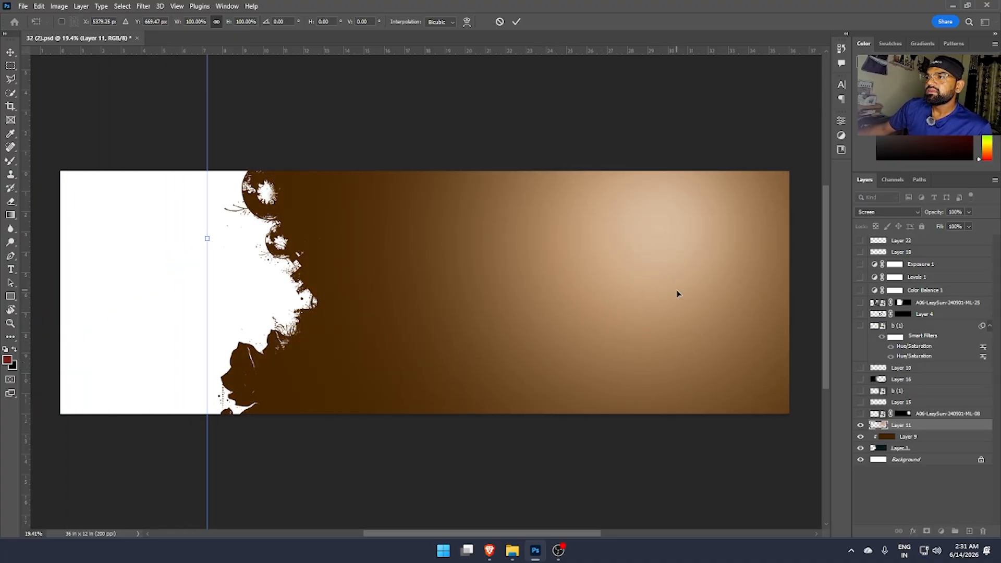
# Choose the Brush tool and enlarge its tip to about 3227 px.
pyautogui.rightClick(10, 161)
pyautogui.click(42, 160)
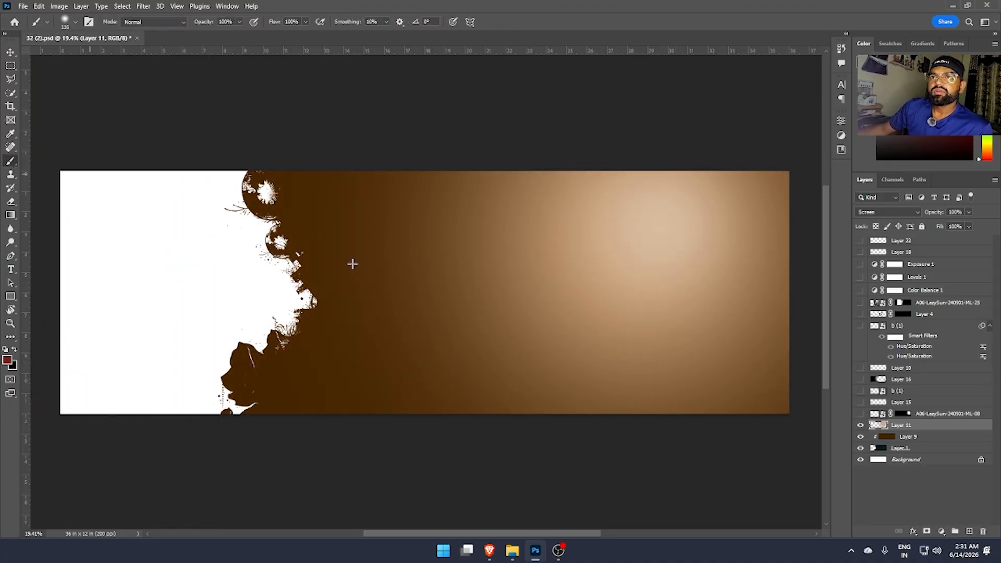
pyautogui.moveTo(404, 291)
pyautogui.mouseDown()
pyautogui.moveTo(453, 294)
pyautogui.moveTo(462, 307)
pyautogui.mouseUp()
pyautogui.moveTo(358, 135)
pyautogui.mouseDown()
pyautogui.moveTo(483, 217)
pyautogui.moveTo(489, 235)
pyautogui.moveTo(465, 264)
pyautogui.moveTo(470, 302)
pyautogui.moveTo(517, 232)
pyautogui.mouseUp()
pyautogui.rightClick(433, 272)
pyautogui.press('Escape')
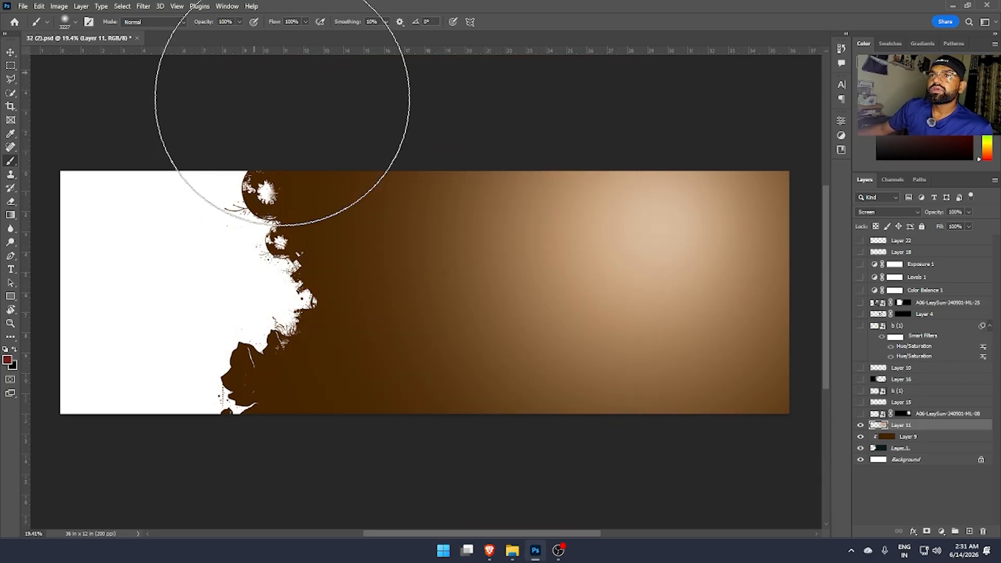
# Check the brush's size and hardness settings, and resize the soft tip to about 4145 px.
pyautogui.moveTo(500, 279); pyautogui.dragTo(497, 283)
pyautogui.rightClick(472, 280)
pyautogui.click(544, 301)
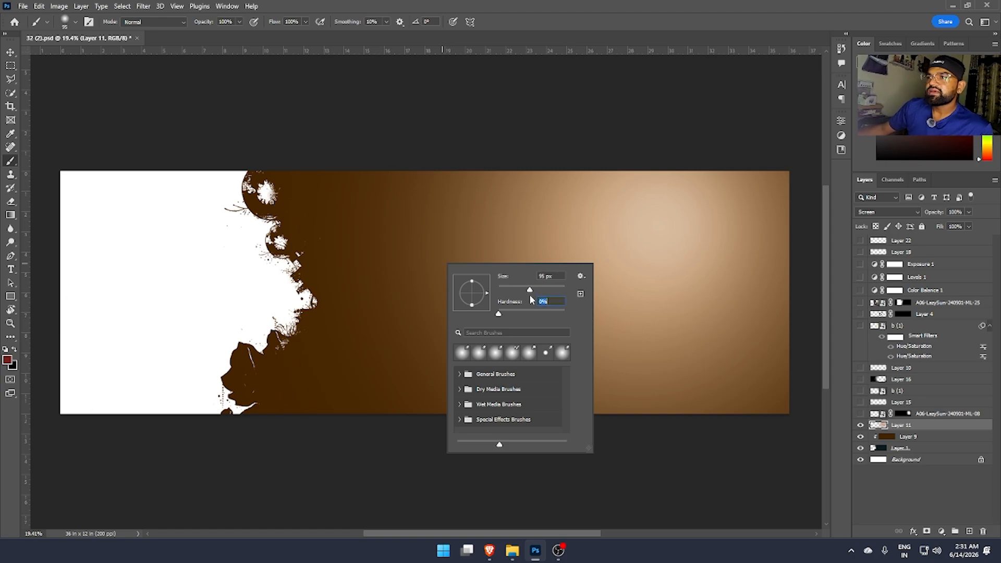
pyautogui.press('Escape')
pyautogui.moveTo(484, 292)
pyautogui.mouseDown()
pyautogui.moveTo(417, 297)
pyautogui.moveTo(459, 290)
pyautogui.moveTo(483, 268)
pyautogui.moveTo(422, 290)
pyautogui.moveTo(487, 292)
pyautogui.moveTo(476, 290)
pyautogui.moveTo(495, 290)
pyautogui.moveTo(455, 291)
pyautogui.moveTo(537, 277)
pyautogui.moveTo(527, 277)
pyautogui.mouseUp()
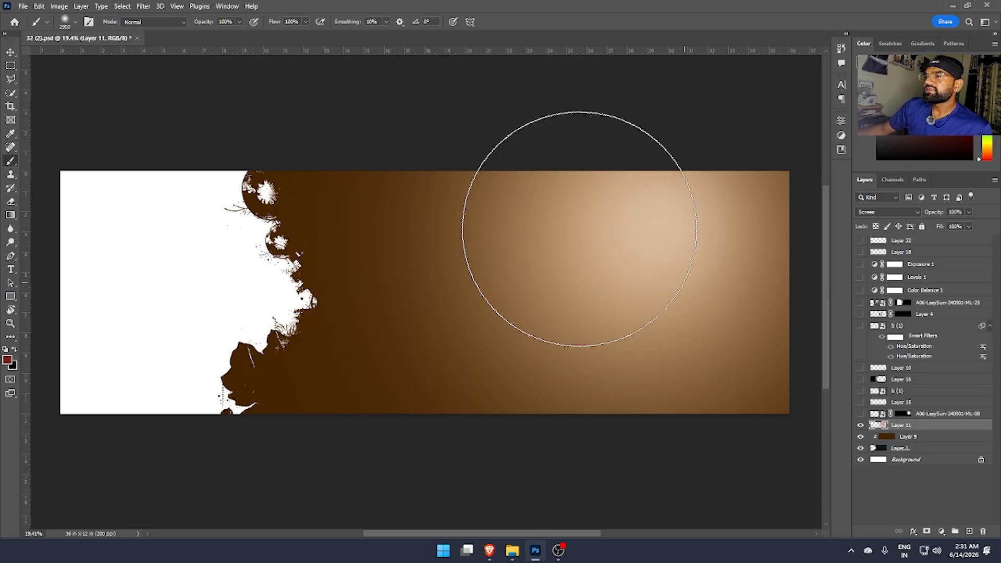
pyautogui.moveTo(327, 355); pyautogui.dragTo(365, 356)
# Set a light tan foreground colour, and try a single brush dab over the glow on Layer 11, undoing it.
pyautogui.click(7, 360)
pyautogui.moveTo(716, 161); pyautogui.dragTo(744, 123)
pyautogui.press('Return')
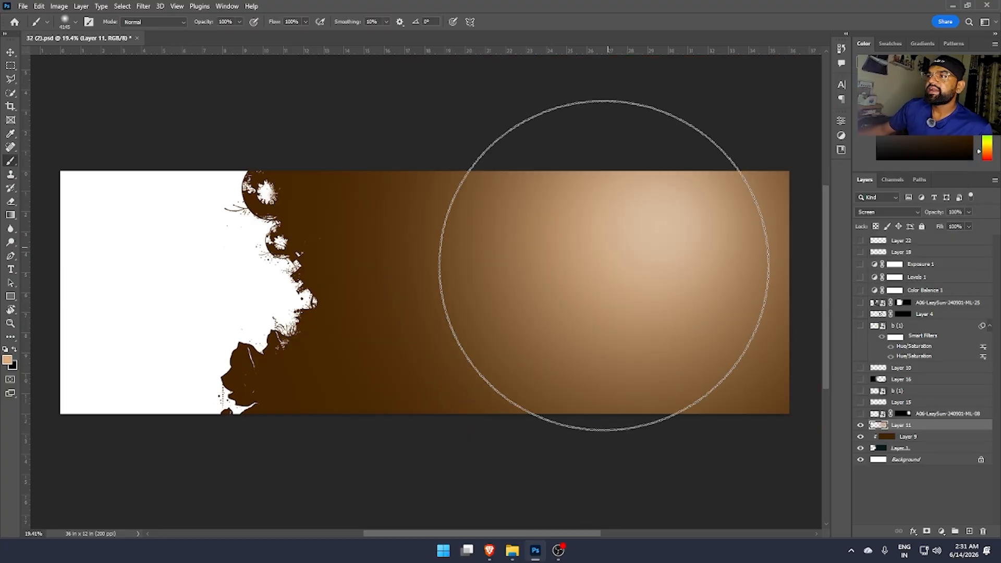
pyautogui.click(605, 262)
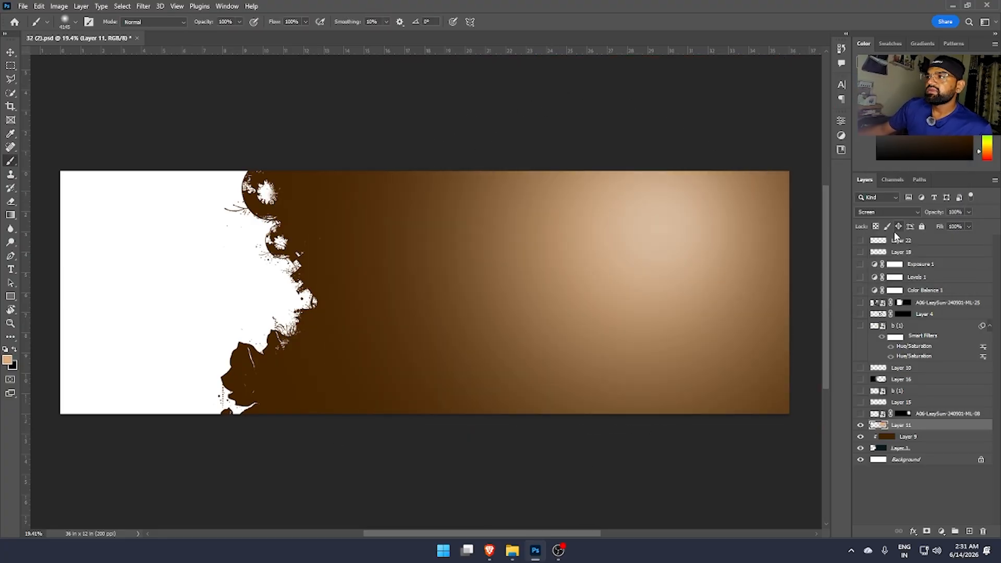
pyautogui.hotkey('ctrl', 'z')
# Show the arched window image layer A06-LazySun-240901-ML-08.
pyautogui.click(861, 413)
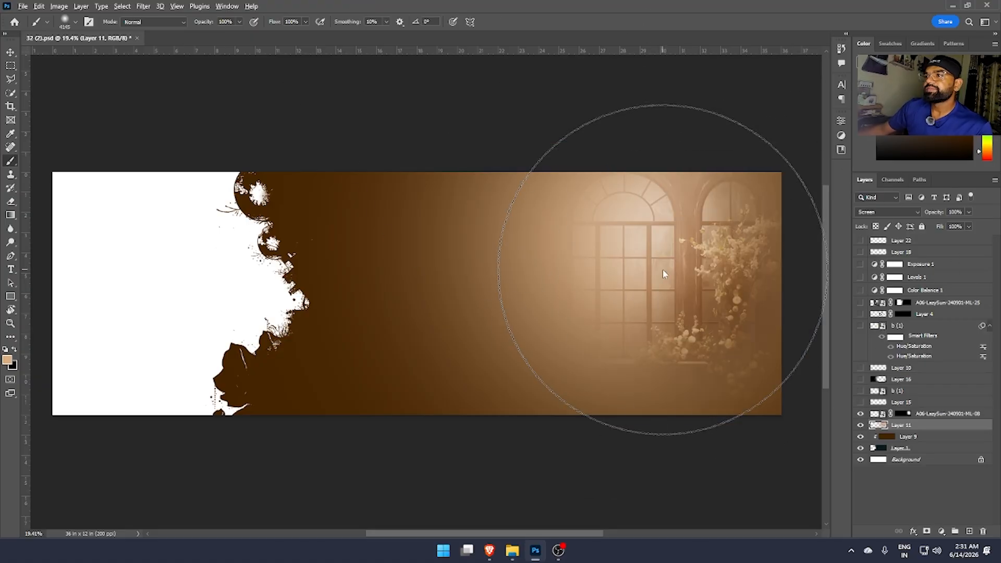
# Switch to File Explorer and browse the background images in the Background folder under New folder on WD HARDDISK (Z:).
pyautogui.hotkey('alt', 'Tab')
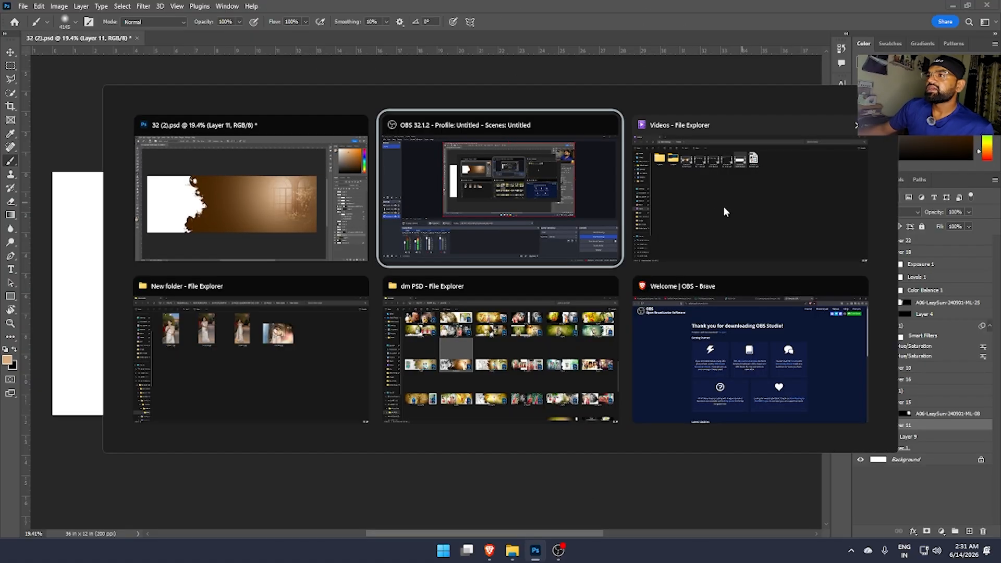
pyautogui.click(724, 205)
pyautogui.scroll(-2, 51, 476)
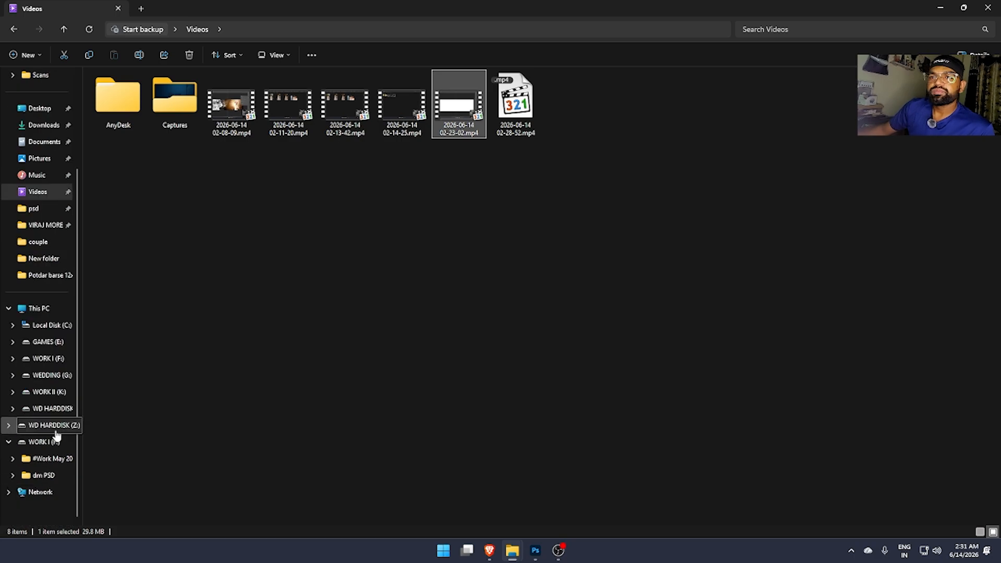
pyautogui.click(54, 429)
pyautogui.doubleClick(137, 120)
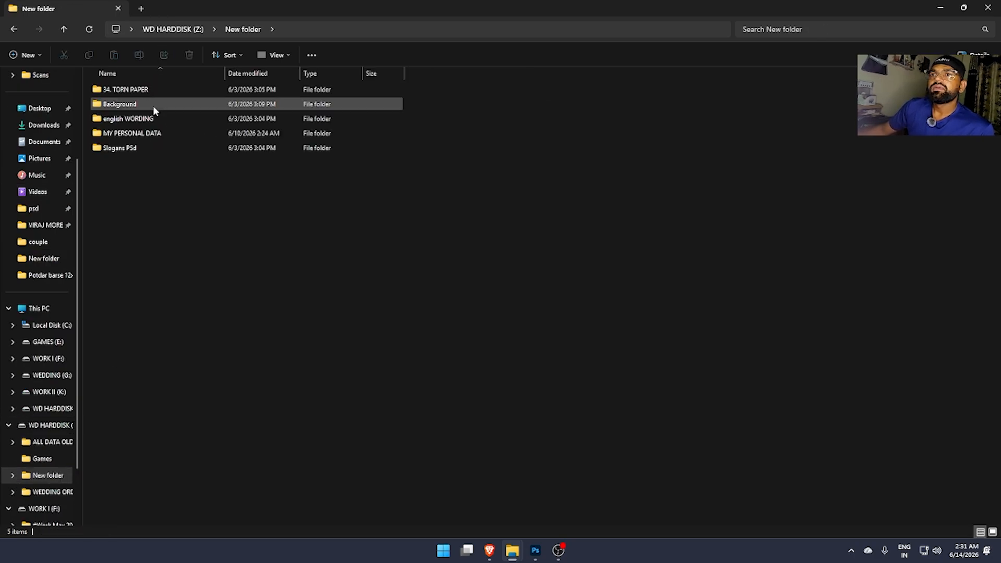
pyautogui.doubleClick(152, 105)
pyautogui.scroll(-5, 619, 221)
pyautogui.scroll(10, 618, 220)
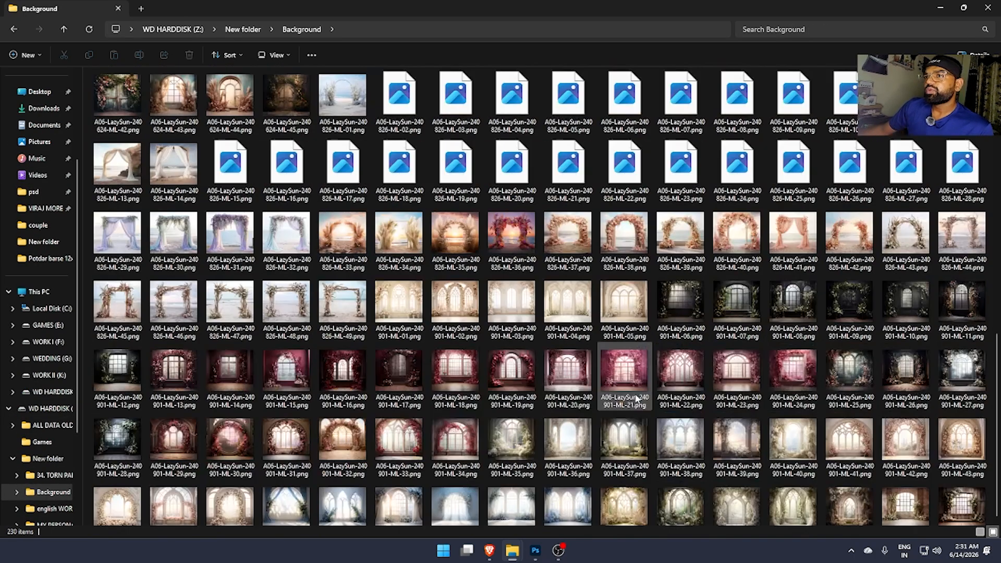
# Switch back to Photoshop and show Layer 15, the lower b (1) layer and Layer 16 above the window image.
pyautogui.hotkey('alt', 'Tab')
pyautogui.moveTo(567, 340)
pyautogui.mouseDown()
pyautogui.moveTo(551, 341)
pyautogui.moveTo(584, 340)
pyautogui.mouseUp()
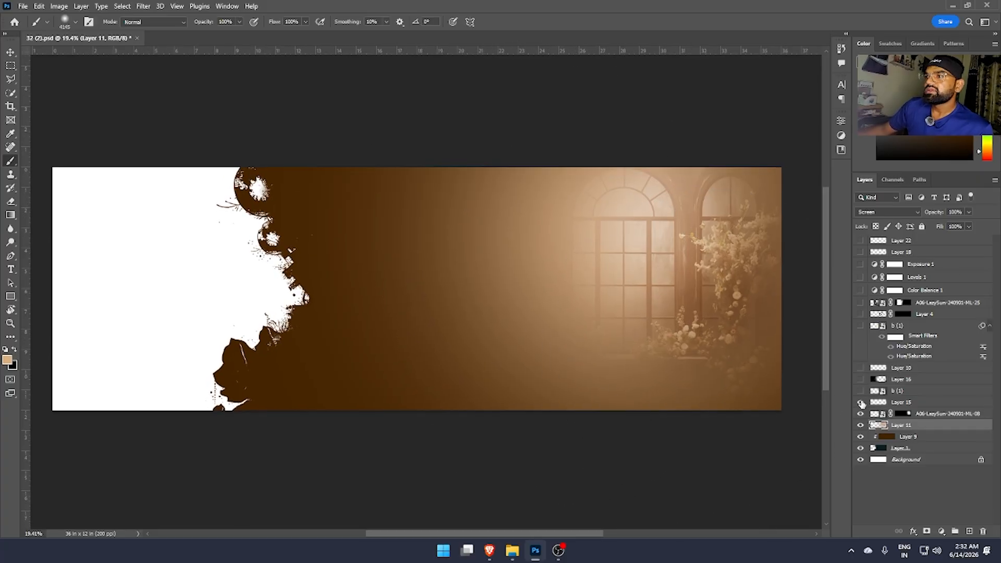
pyautogui.click(861, 391)
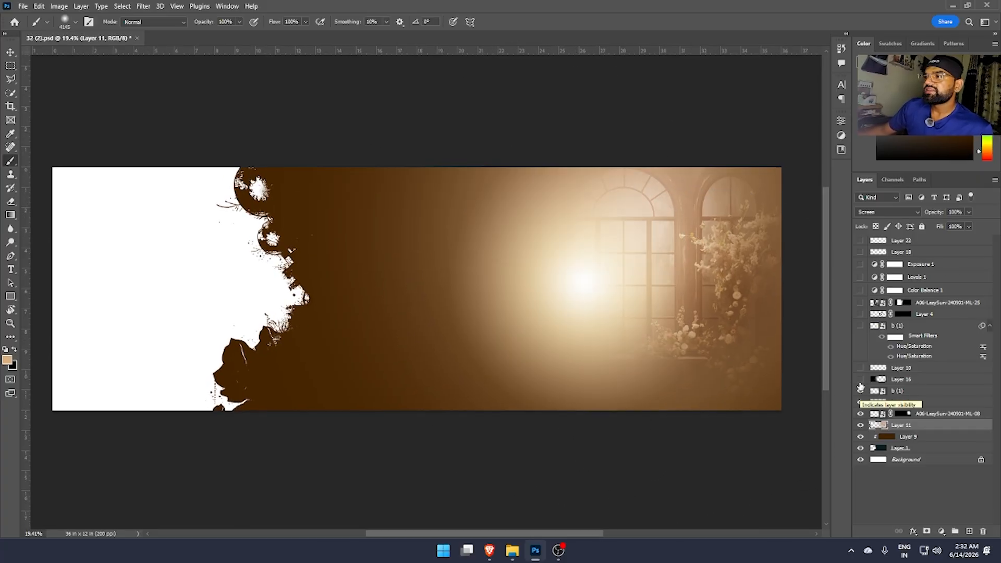
pyautogui.click(860, 379)
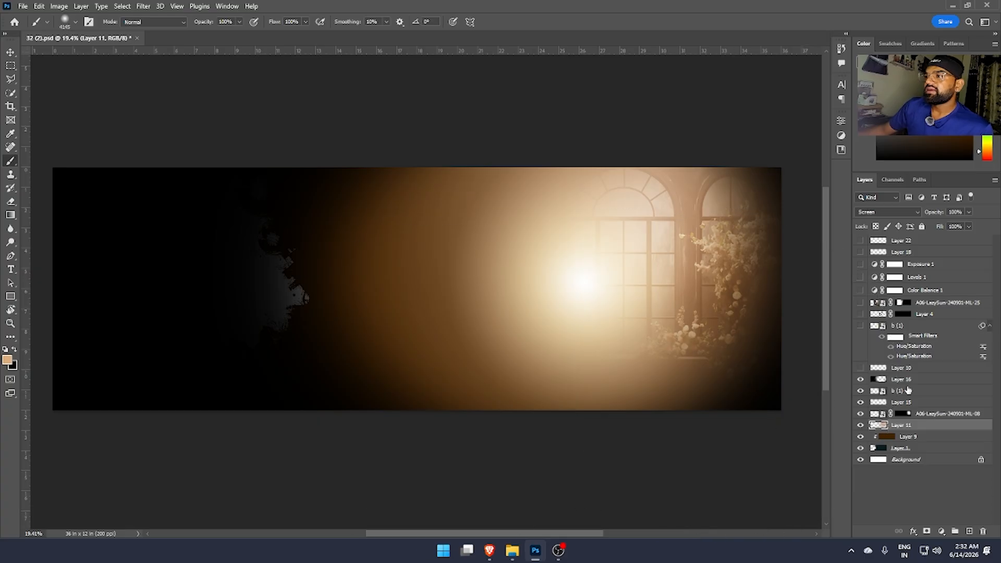
# Clip the layers from Layer 16 down to Layer 11 to the base shape on Layer 1.
pyautogui.click(933, 380)
pyautogui.keyDown('shift'); pyautogui.click(931, 429); pyautogui.keyUp('shift')
pyautogui.hotkey('ctrl', 'alt', 'g')
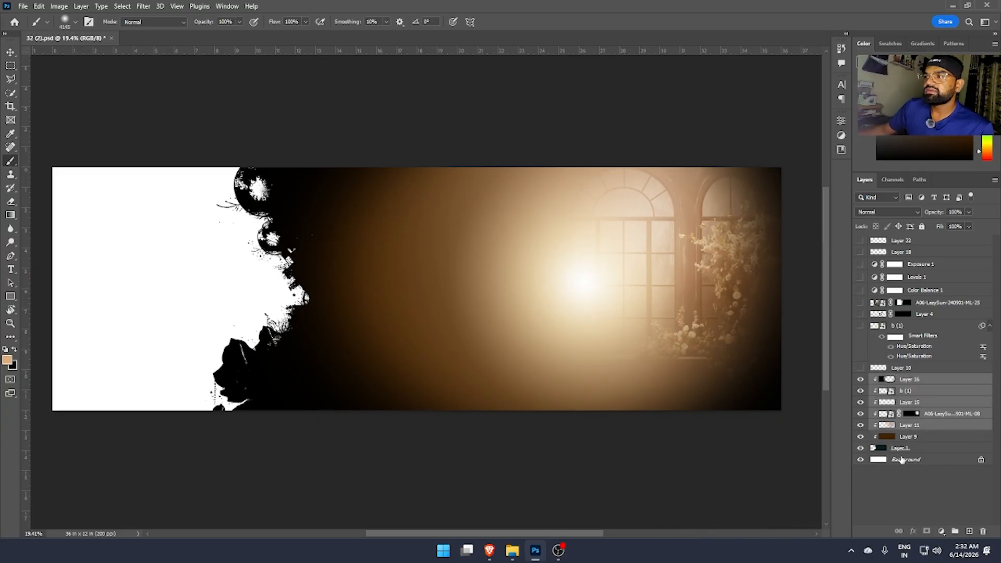
pyautogui.click(887, 379)
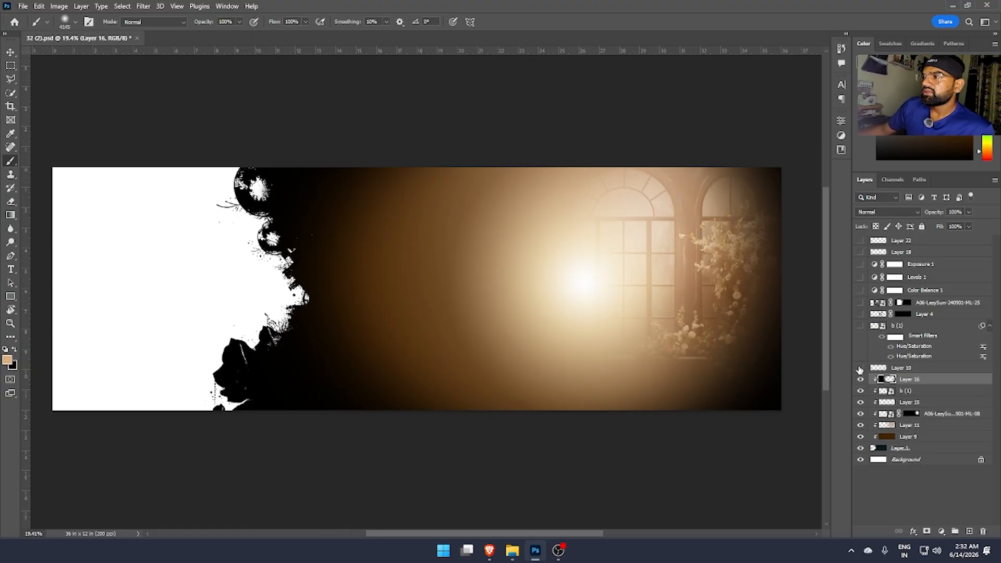
# Show Layer 10 and the upper b (1) layer, and clip both to the base shape.
pyautogui.click(860, 325)
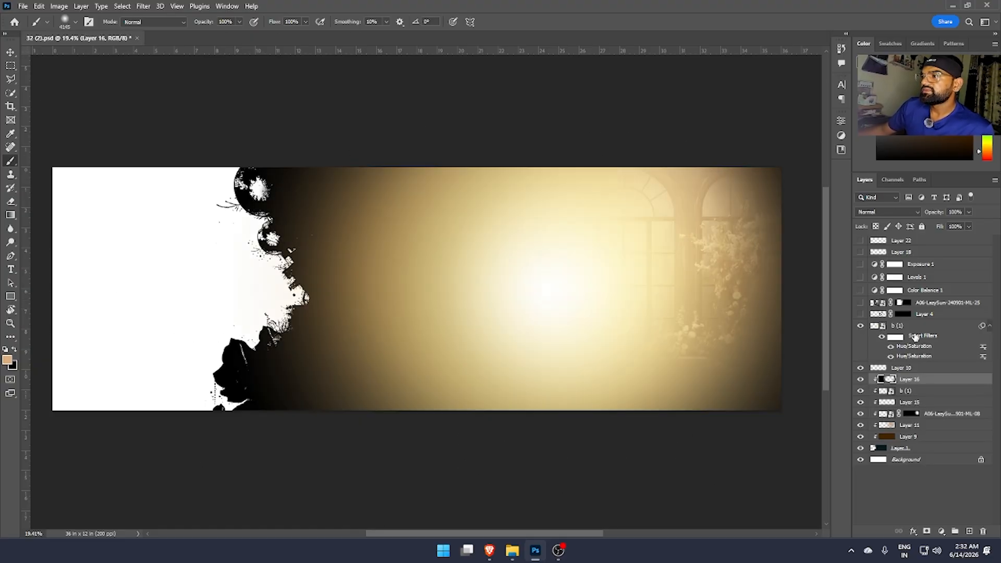
pyautogui.click(903, 368)
pyautogui.keyDown('ctrl'); pyautogui.click(914, 326); pyautogui.keyUp('ctrl')
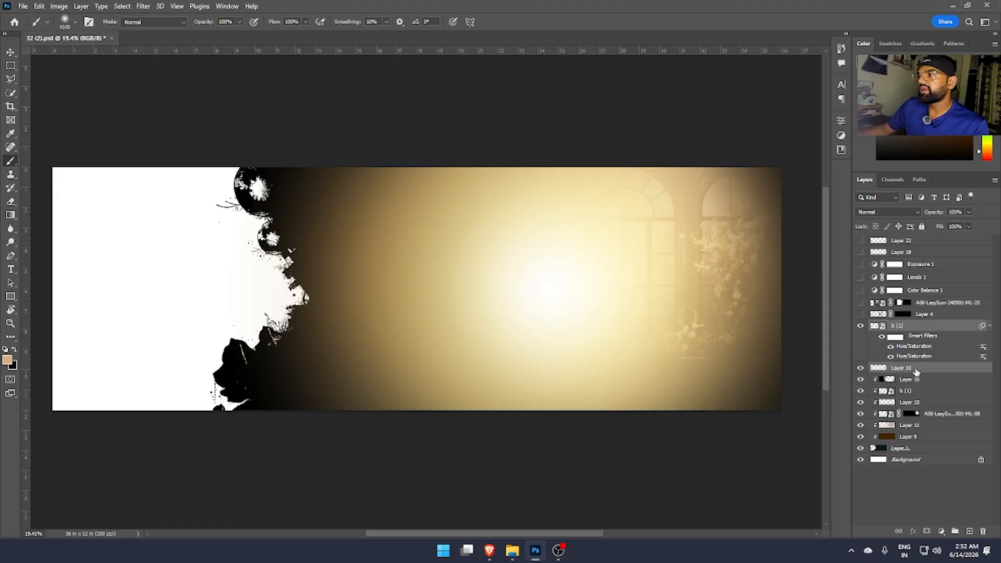
pyautogui.hotkey('ctrl', 'alt', 'g')
# Compare the spread with and without the upper b (1) glow layer, and leave that layer hidden.
pyautogui.click(920, 327)
pyautogui.click(860, 325)
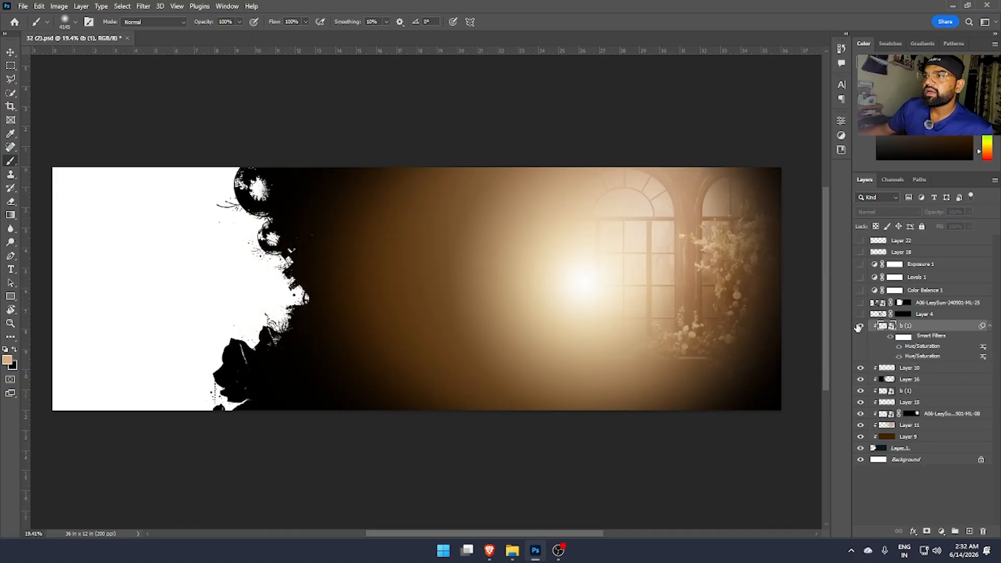
pyautogui.click(860, 325)
pyautogui.click(861, 326)
pyautogui.click(860, 325)
pyautogui.click(860, 326)
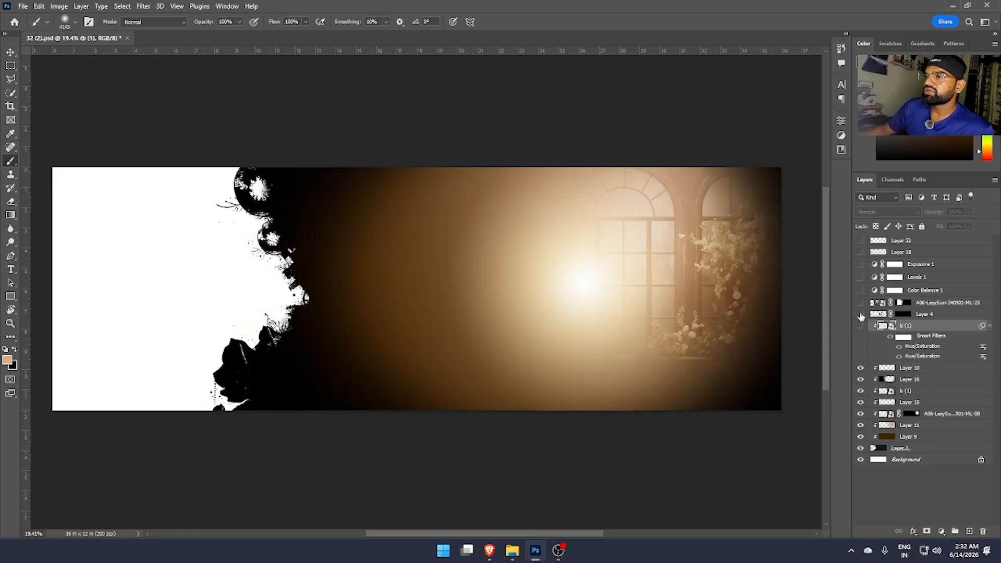
# Show Layer 4 and the window image layer A06-LazySun-240901-ML-25, and clip both to the base shape.
pyautogui.click(935, 316)
pyautogui.hotkey('ctrl', 'alt', 'g')
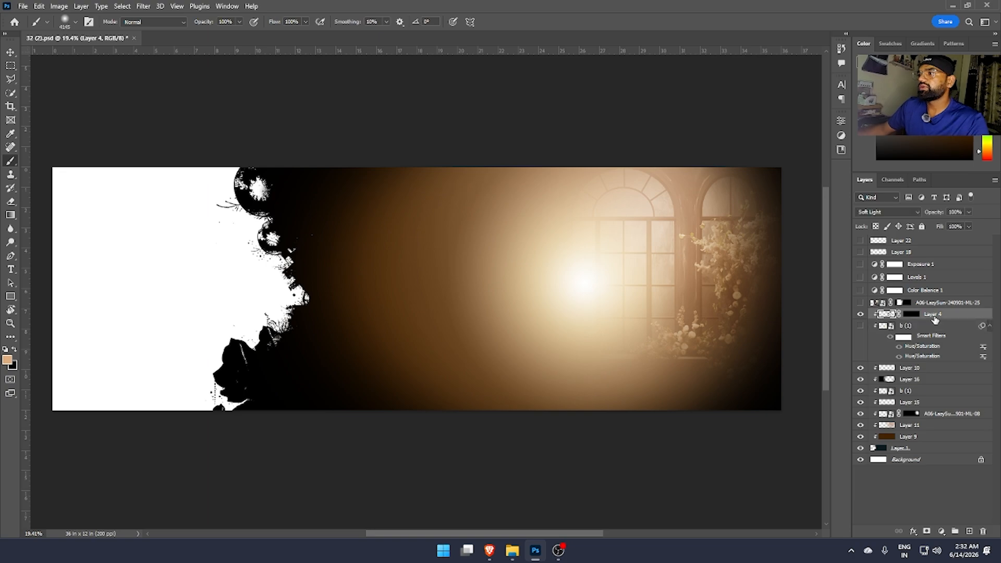
pyautogui.click(860, 302)
pyautogui.keyDown('alt'); pyautogui.click(870, 309); pyautogui.keyUp('alt')
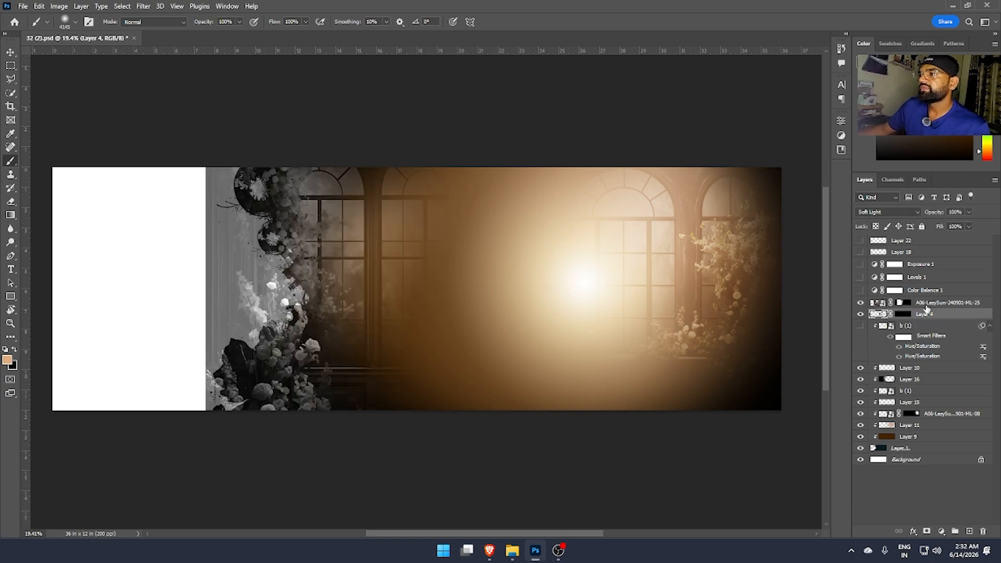
pyautogui.keyDown('shift'); pyautogui.click(926, 307); pyautogui.keyUp('shift')
pyautogui.hotkey('ctrl', 'alt', 'g')
pyautogui.moveTo(316, 352)
pyautogui.mouseDown()
pyautogui.moveTo(306, 352)
pyautogui.moveTo(324, 363)
pyautogui.mouseUp()
pyautogui.press('m')
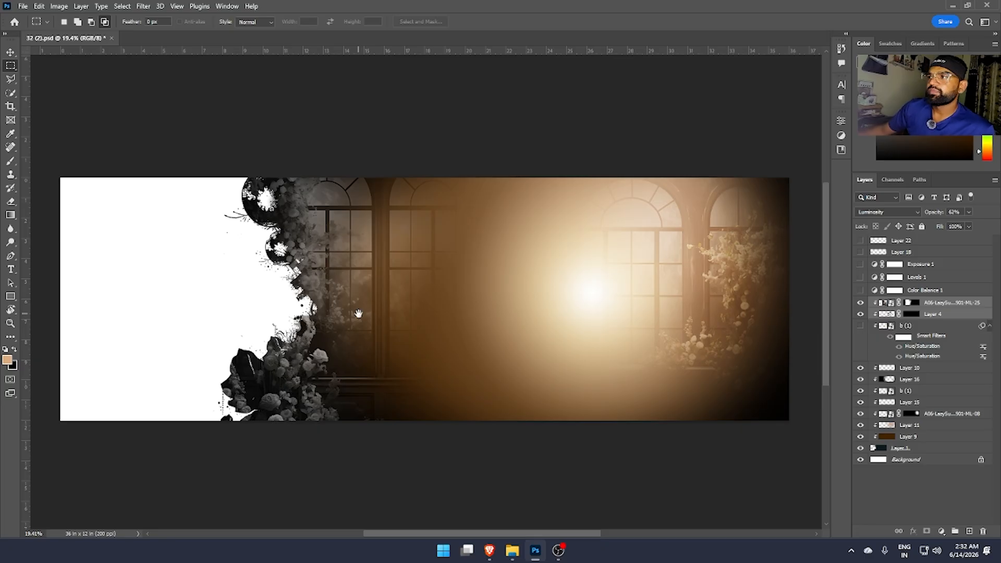
pyautogui.moveTo(359, 313); pyautogui.dragTo(360, 317)
# Show the Color Balance 1, Levels 1 and Exposure 1 adjustment layers.
pyautogui.moveTo(860, 292)
pyautogui.mouseDown()
pyautogui.moveTo(861, 254)
pyautogui.moveTo(861, 290)
pyautogui.mouseUp()
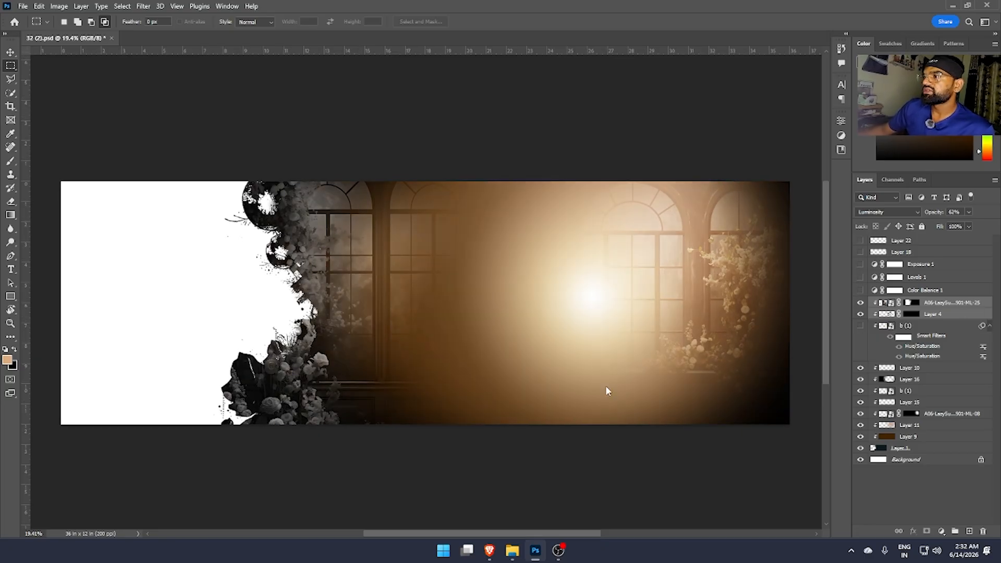
pyautogui.moveTo(497, 377); pyautogui.dragTo(497, 369)
pyautogui.moveTo(510, 319); pyautogui.dragTo(512, 326)
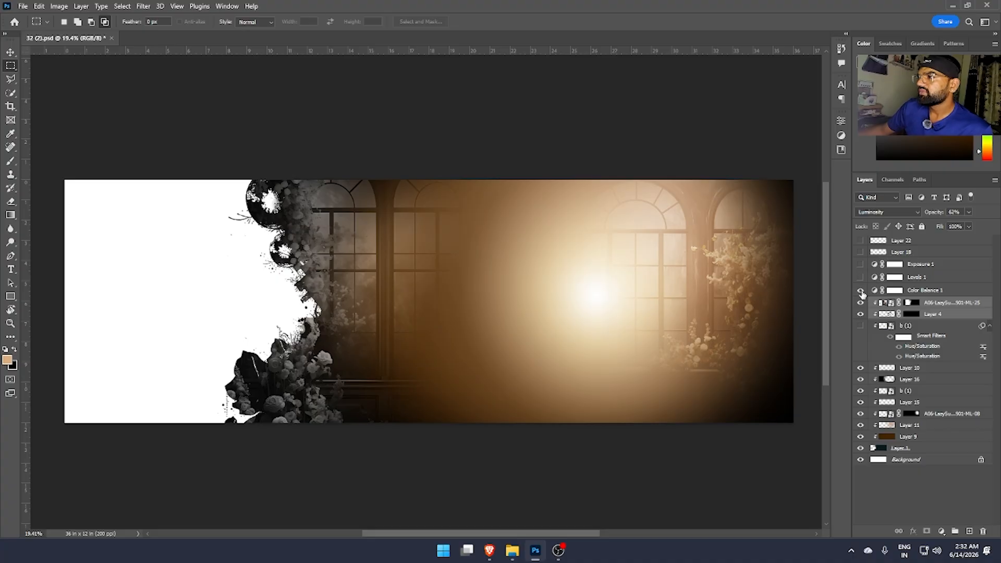
pyautogui.moveTo(861, 279); pyautogui.dragTo(861, 265)
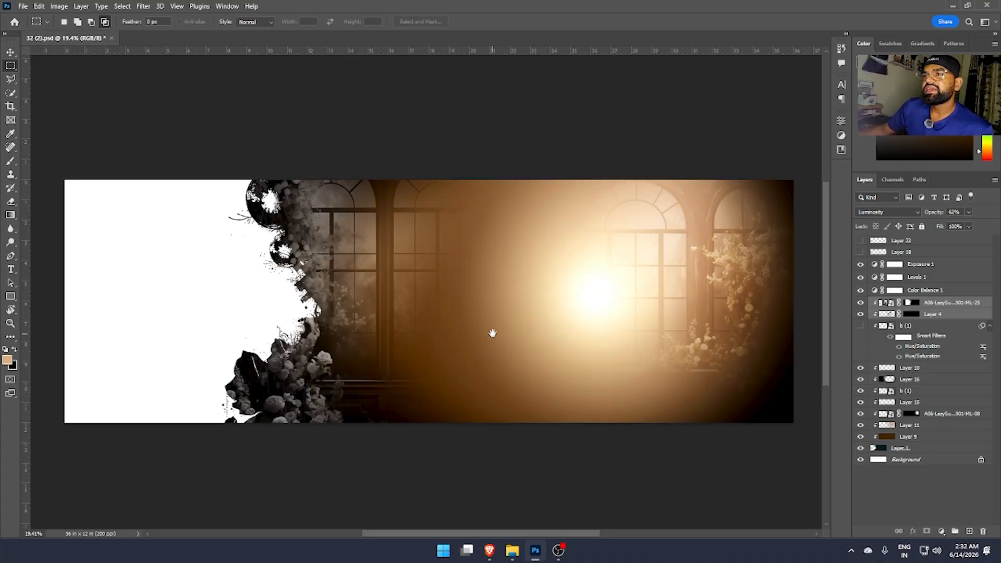
pyautogui.moveTo(492, 331); pyautogui.dragTo(485, 327)
# Switch to the New folder window in File Explorer and open its four wedding photos in Photoshop's Camera Raw.
pyautogui.press('super+Tab')
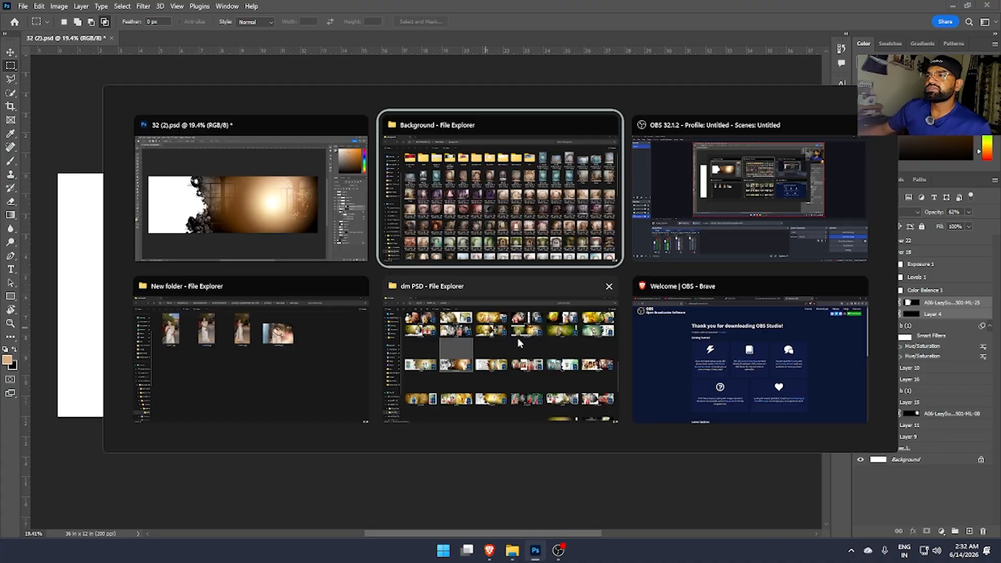
pyautogui.click(263, 360)
pyautogui.moveTo(243, 207); pyautogui.dragTo(530, 249)
pyautogui.moveTo(402, 326); pyautogui.dragTo(664, 22)
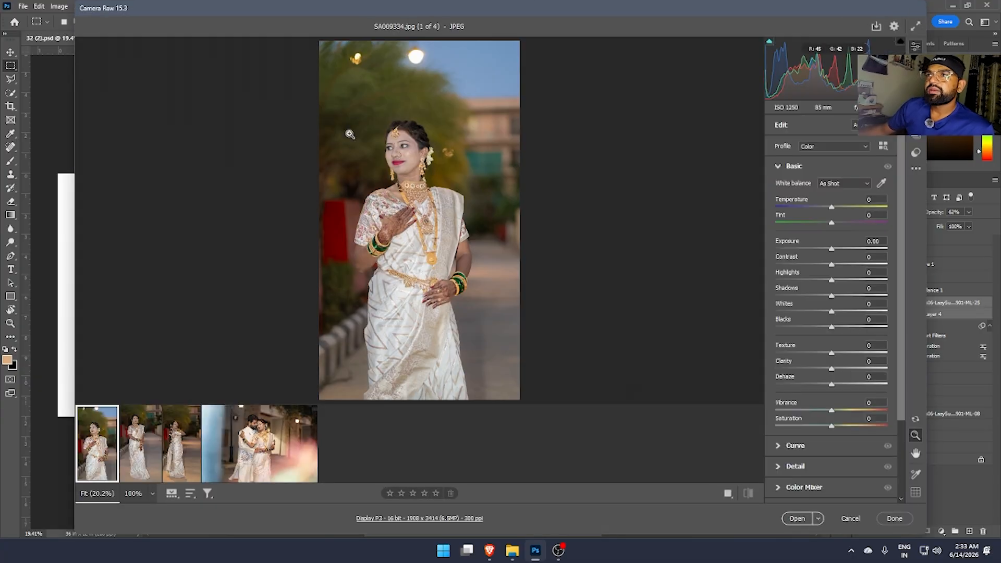
# Select all four photos in Camera Raw and reposition its window over the Photoshop workspace.
pyautogui.hotkey('ctrl', 'a')
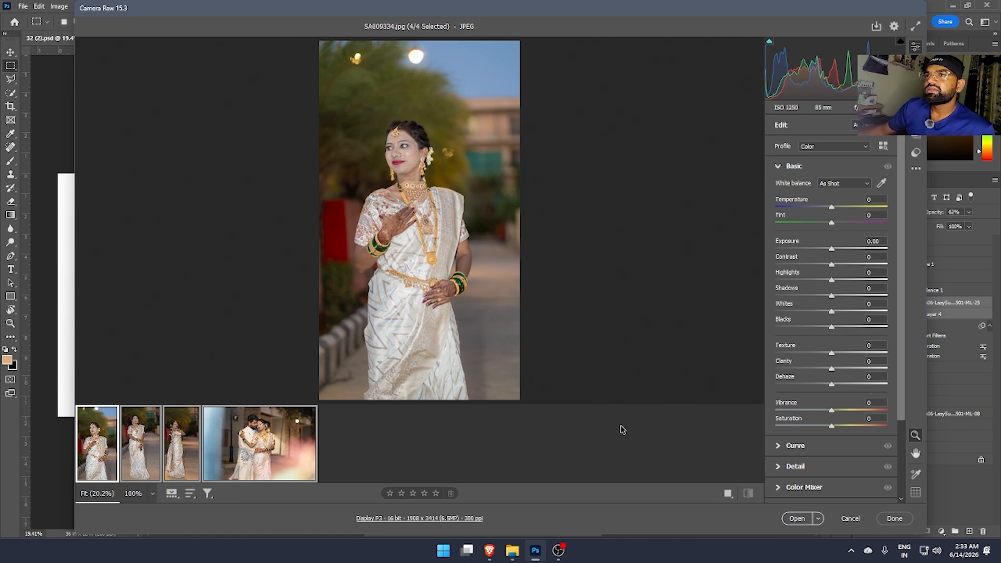
pyautogui.doubleClick(329, 13)
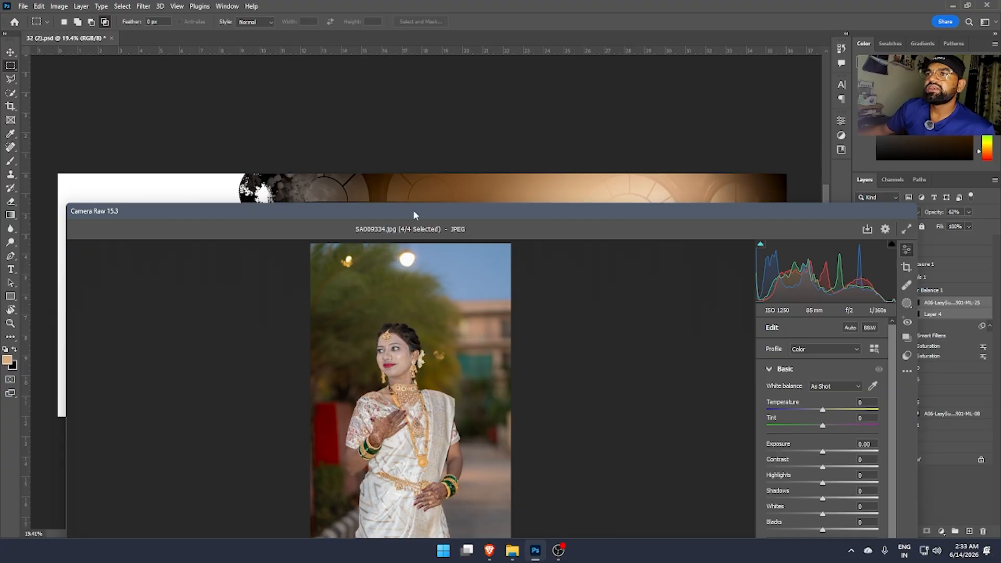
pyautogui.moveTo(413, 210); pyautogui.dragTo(419, 28)
pyautogui.moveTo(351, 26); pyautogui.dragTo(358, 27)
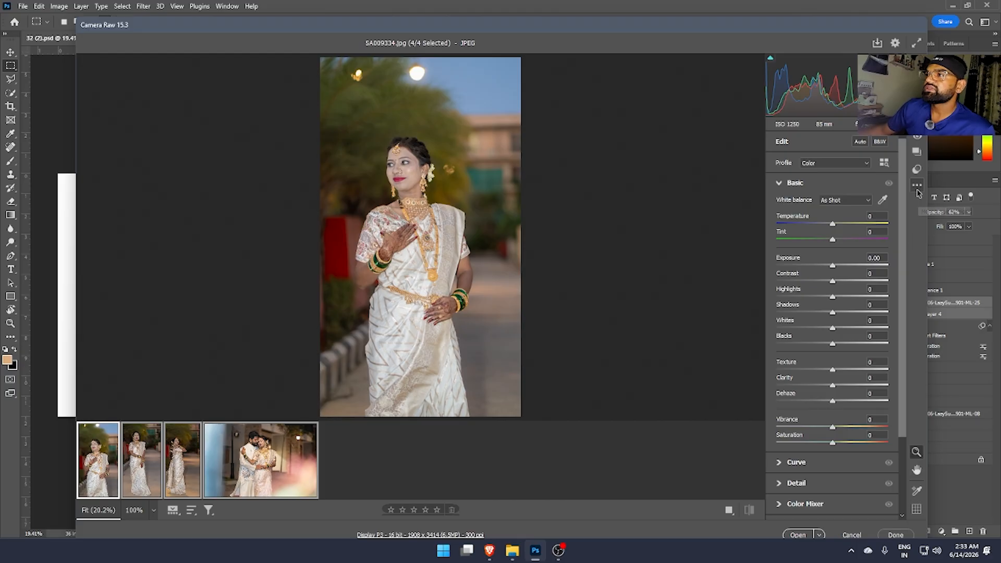
pyautogui.click(917, 184)
pyautogui.click(836, 180)
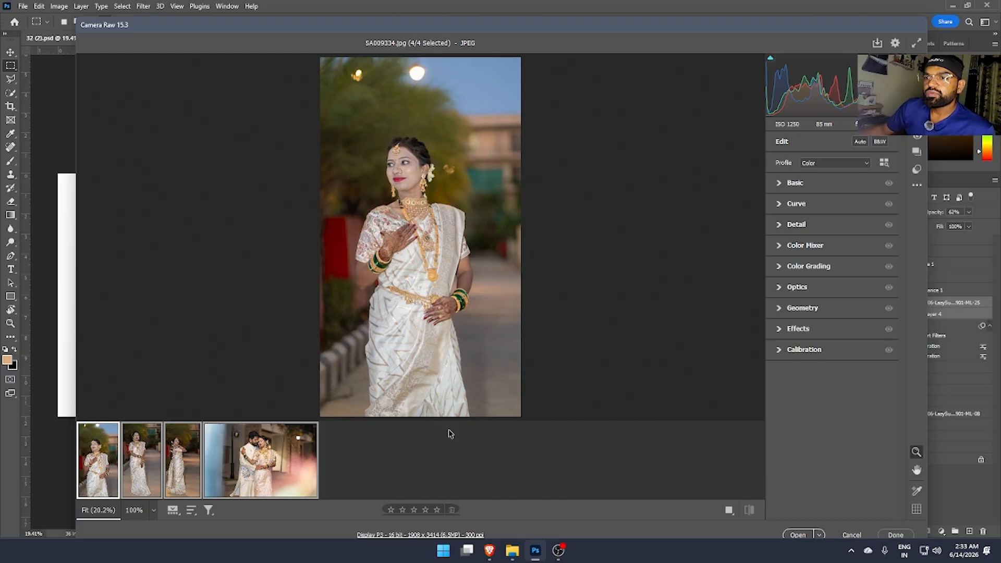
pyautogui.click(875, 186)
# With the couple photo as preview, set all four photos to Exposure +0.25, Highlights +25, Shadows +26, Whites +22 and Vibrance +51.
pyautogui.click(231, 470)
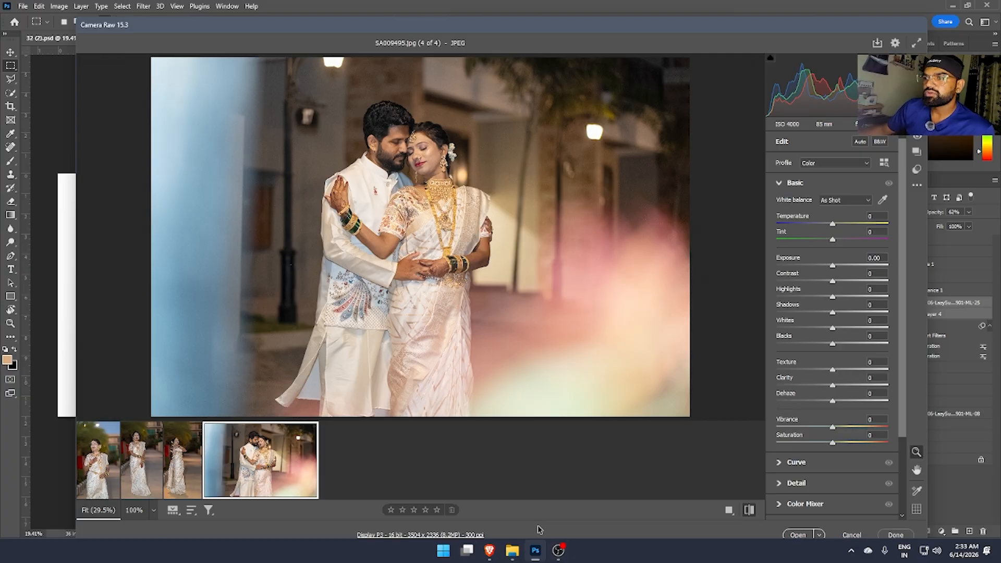
pyautogui.hotkey('ctrl', 'a')
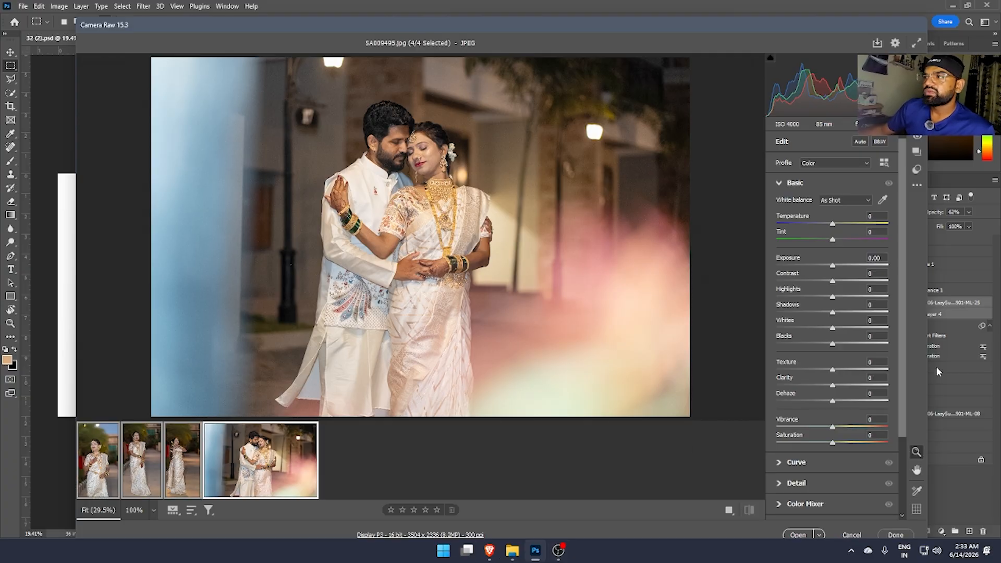
pyautogui.click(855, 427)
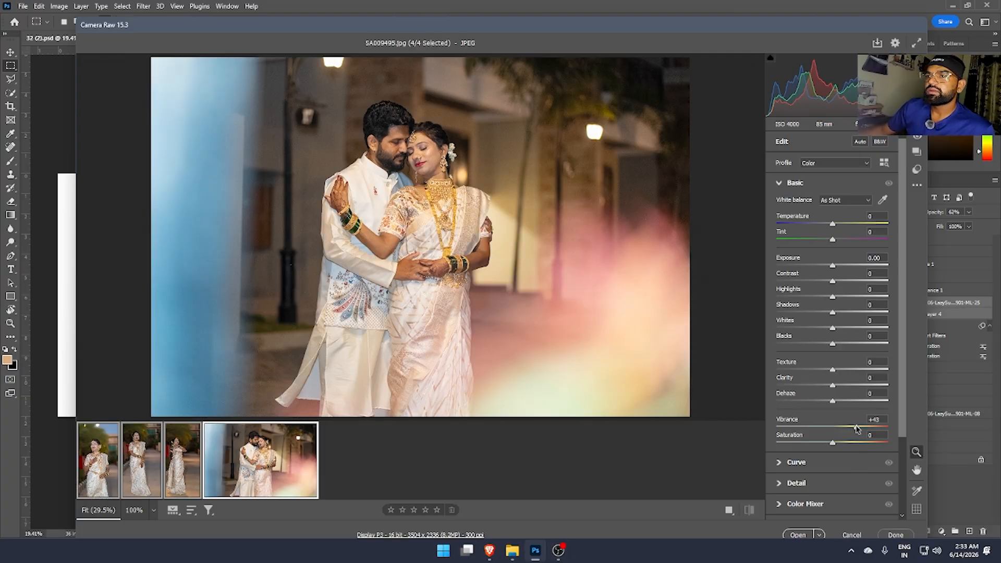
pyautogui.moveTo(860, 431)
pyautogui.mouseDown()
pyautogui.moveTo(859, 406)
pyautogui.moveTo(864, 430)
pyautogui.mouseUp()
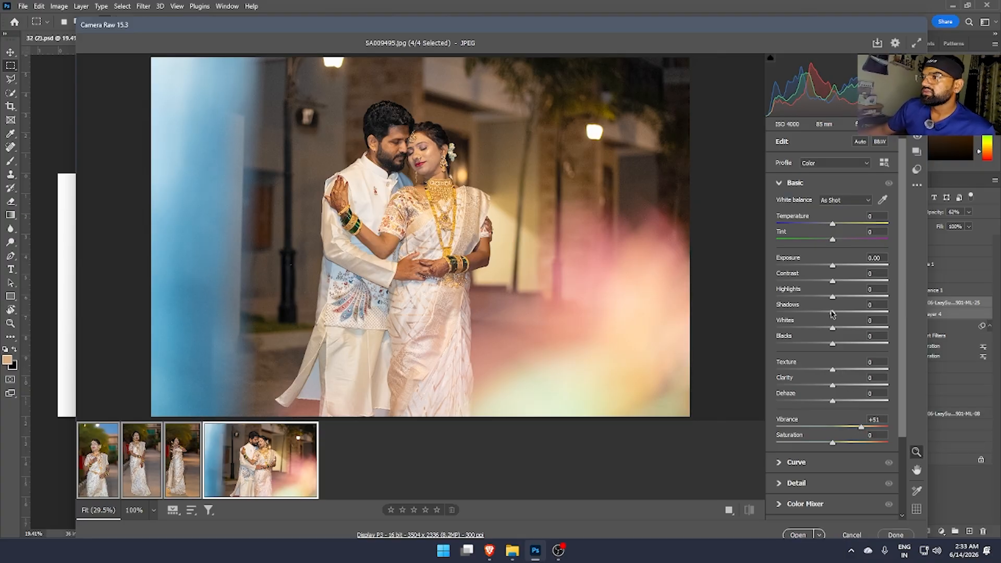
pyautogui.moveTo(832, 312); pyautogui.dragTo(852, 301)
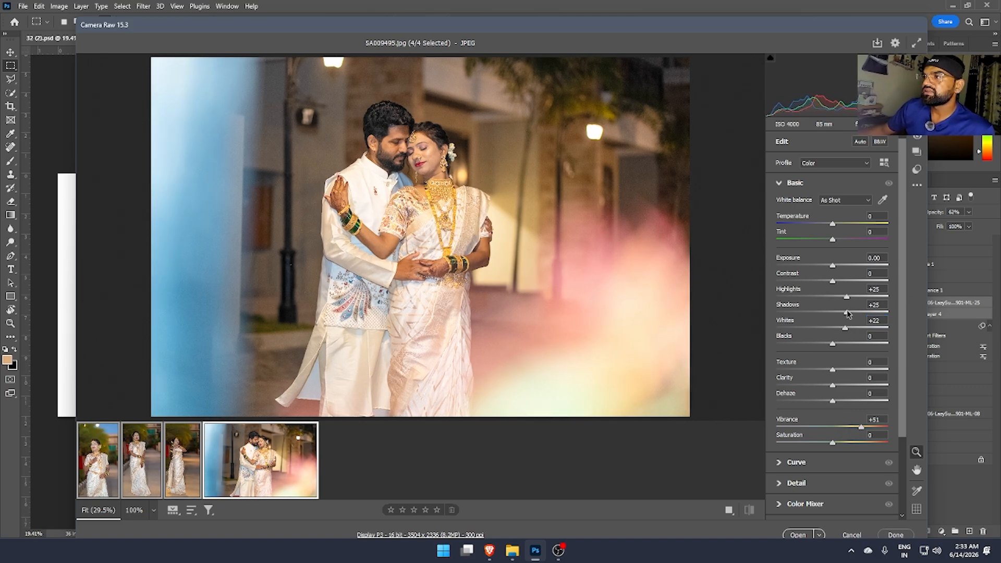
pyautogui.click(836, 266)
# Set Highlights to +2 and Whites to -7 on SA009334.jpg only, and review the other bride photos.
pyautogui.click(182, 470)
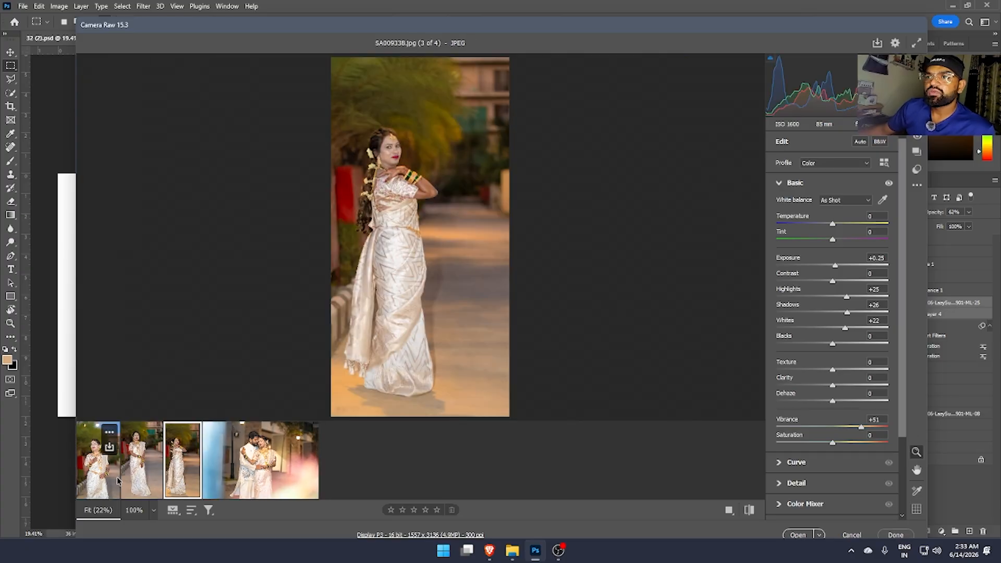
pyautogui.click(117, 480)
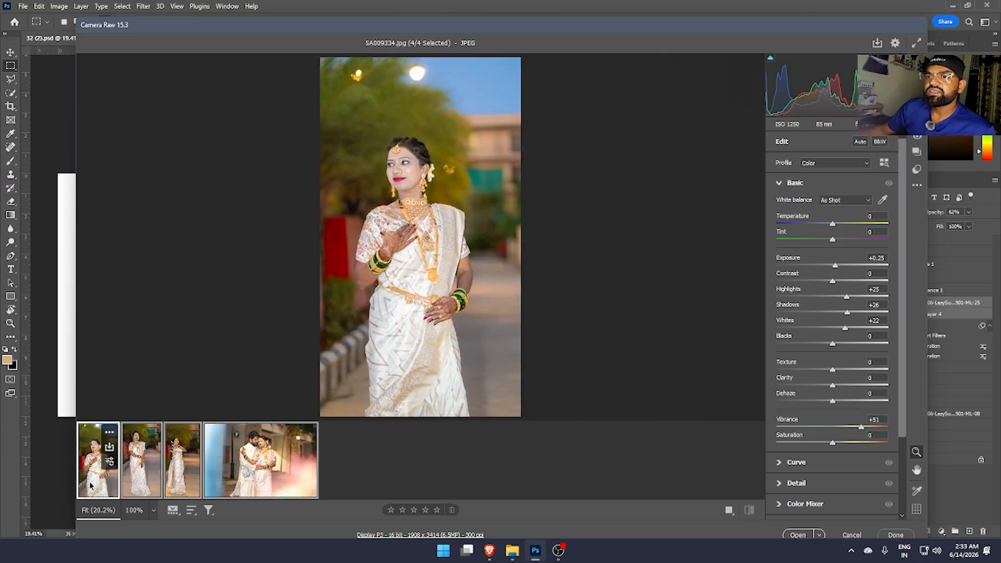
pyautogui.moveTo(846, 324); pyautogui.dragTo(834, 298)
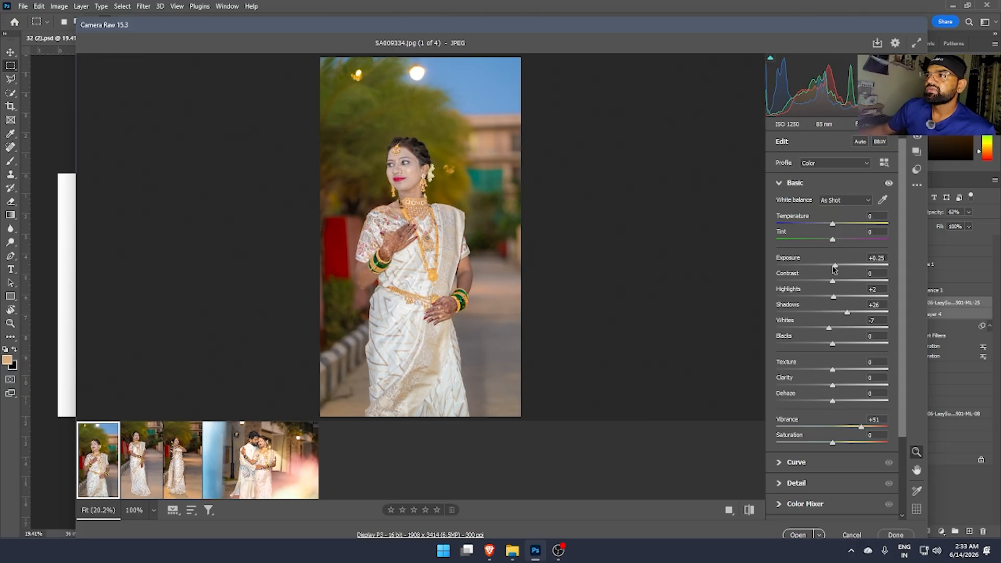
pyautogui.click(153, 485)
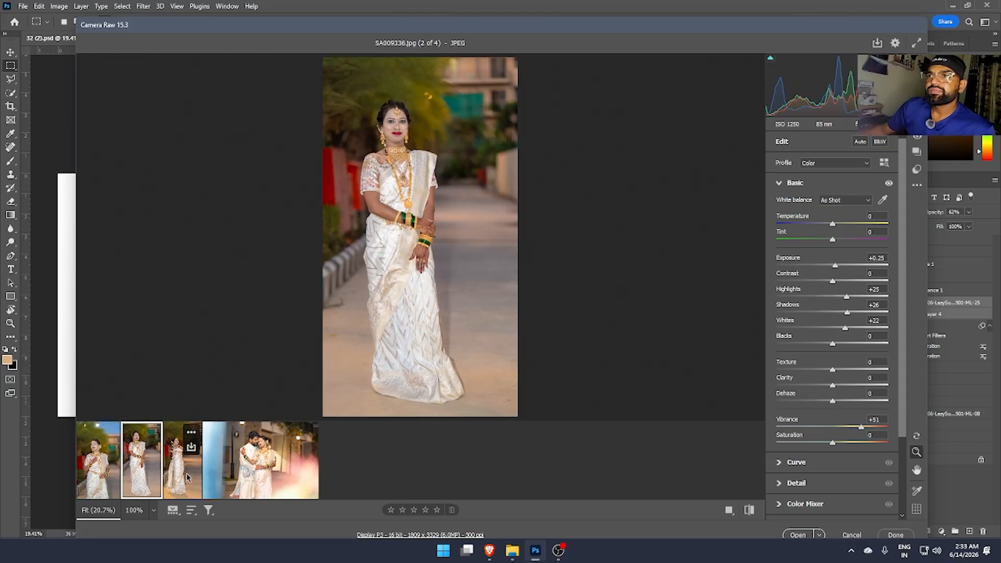
pyautogui.click(187, 477)
# Select all four photos in Camera Raw and raise the Color Grading midtone luminance to 9.
pyautogui.hotkey('ctrl', 'a')
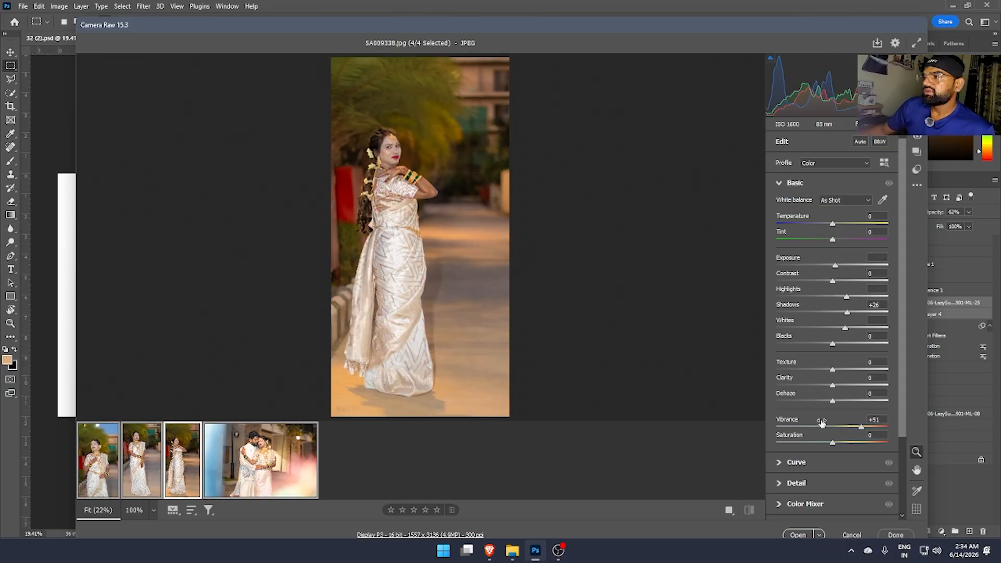
pyautogui.scroll(-3, 803, 396)
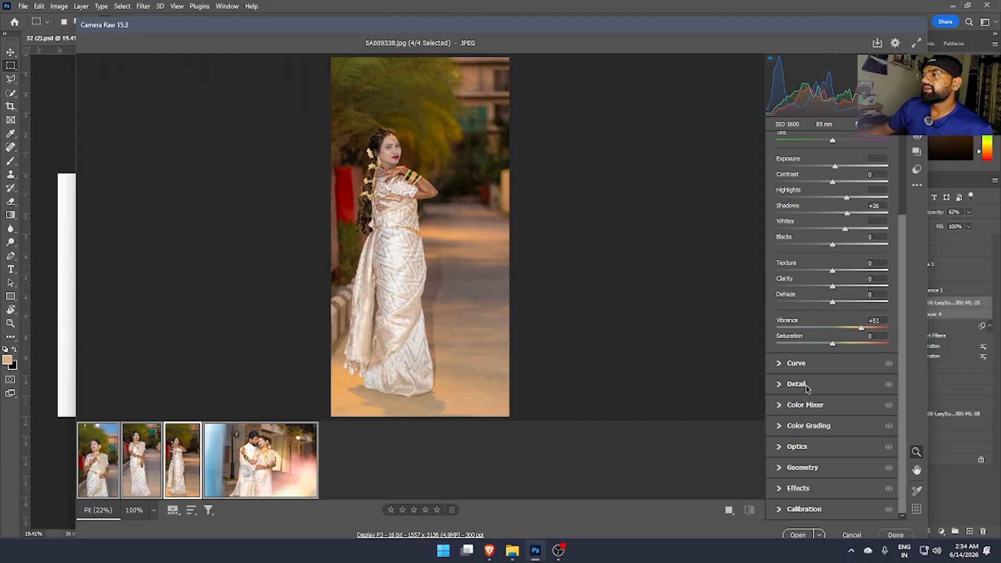
pyautogui.click(796, 385)
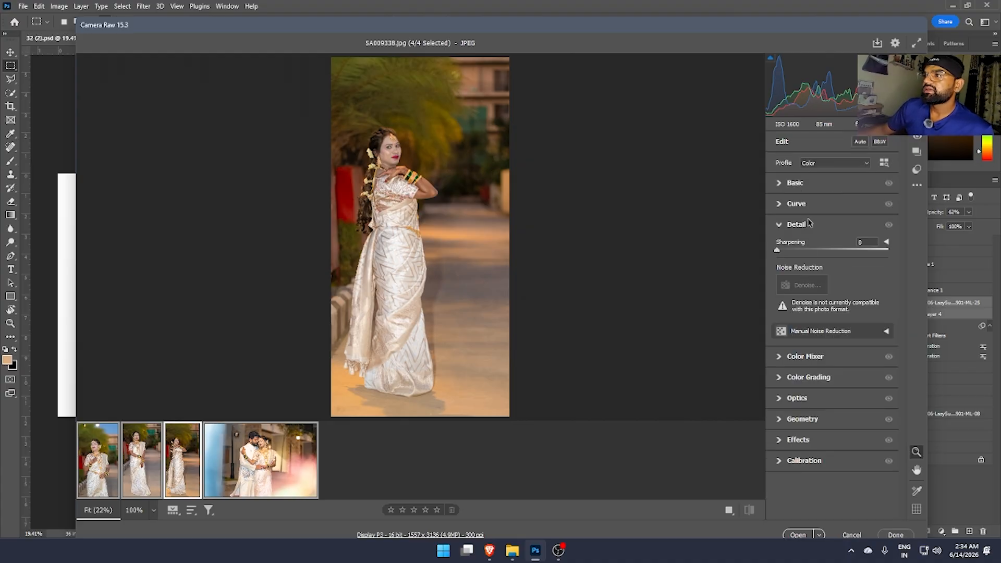
pyautogui.click(808, 356)
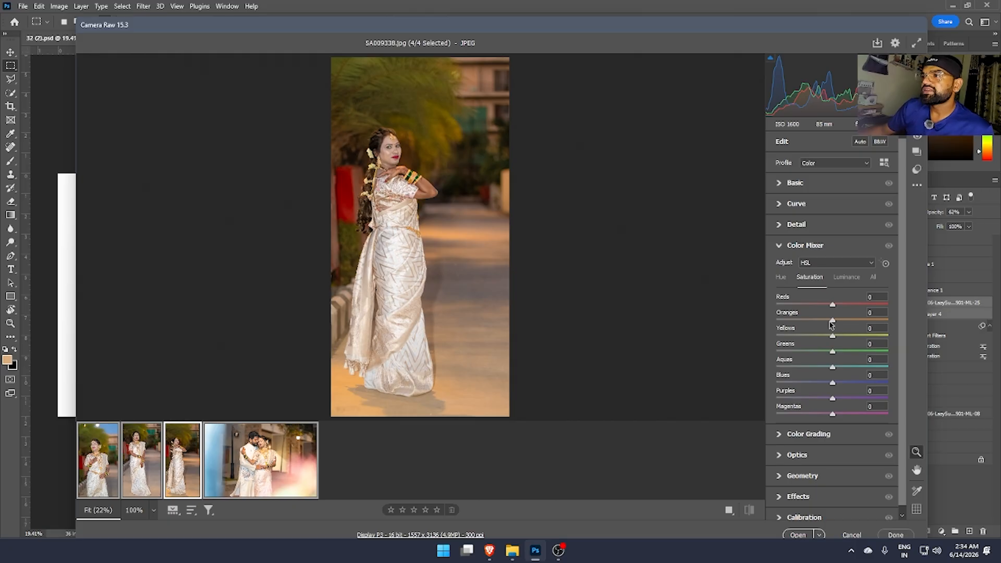
pyautogui.scroll(5, 396, 139)
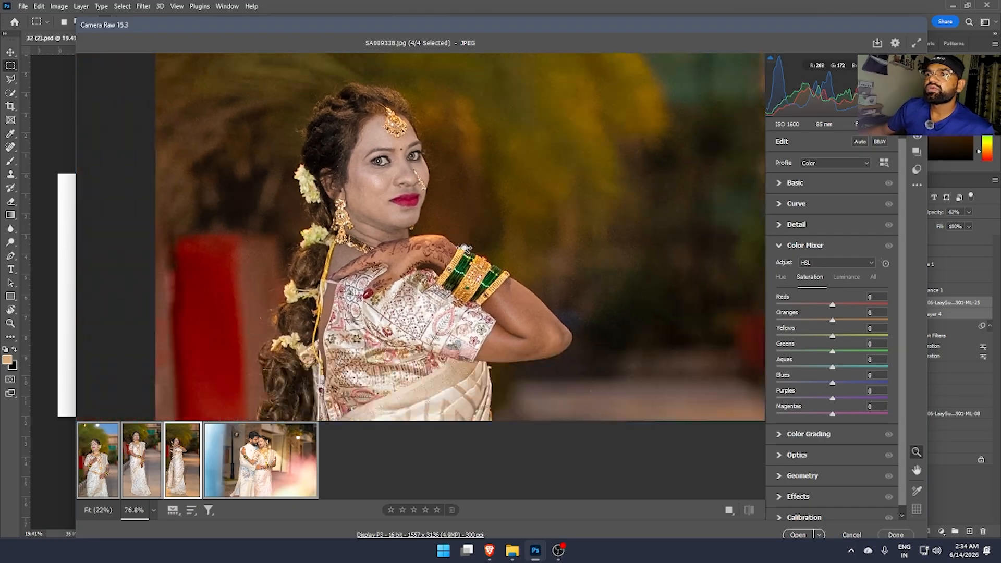
pyautogui.scroll(-5, 465, 247)
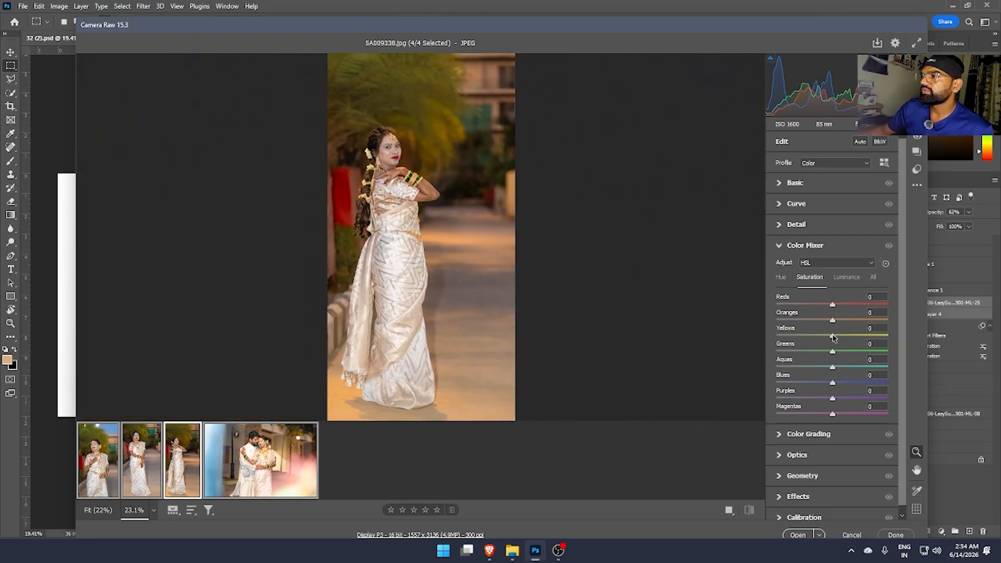
pyautogui.scroll(-1, 835, 423)
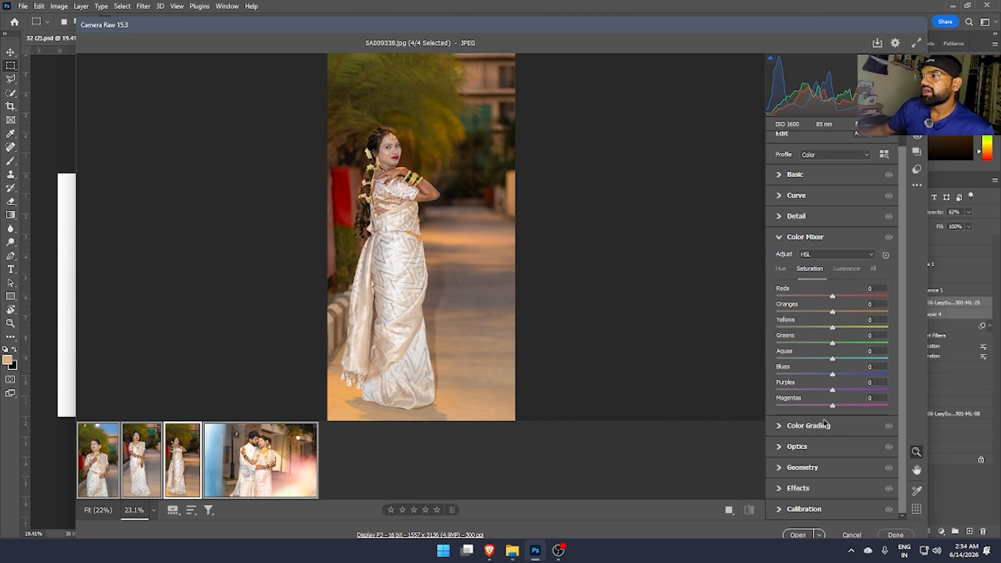
pyautogui.click(824, 423)
pyautogui.moveTo(833, 374); pyautogui.dragTo(835, 377)
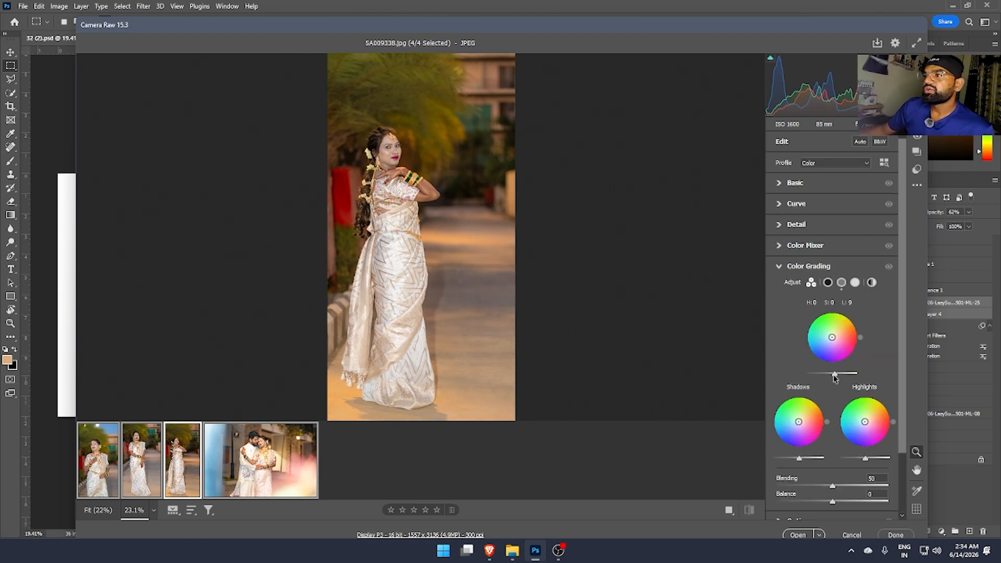
# Open the four corrected photos as separate documents and look through them, ending on SA009334.jpg.
pyautogui.click(792, 536)
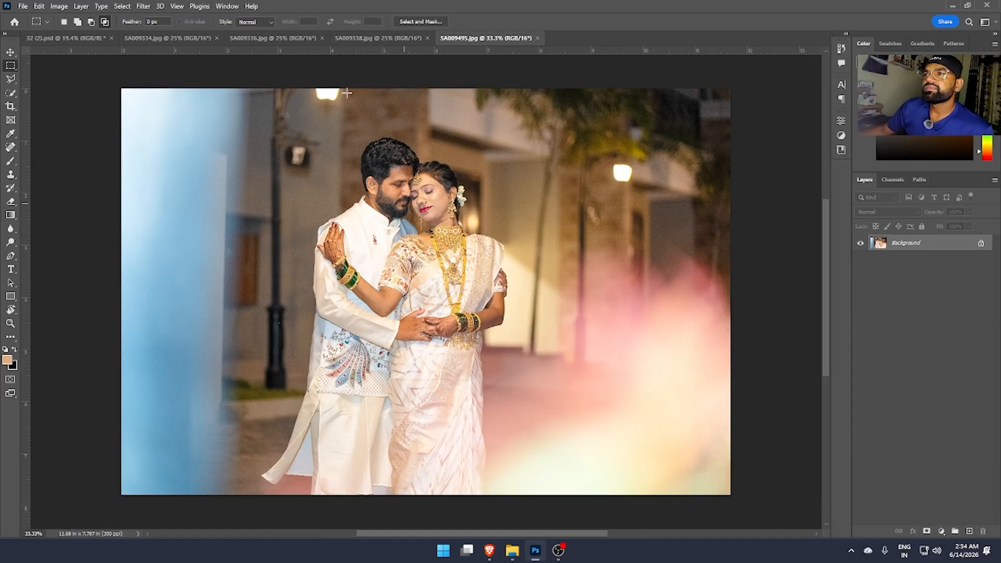
pyautogui.click(66, 38)
pyautogui.click(378, 39)
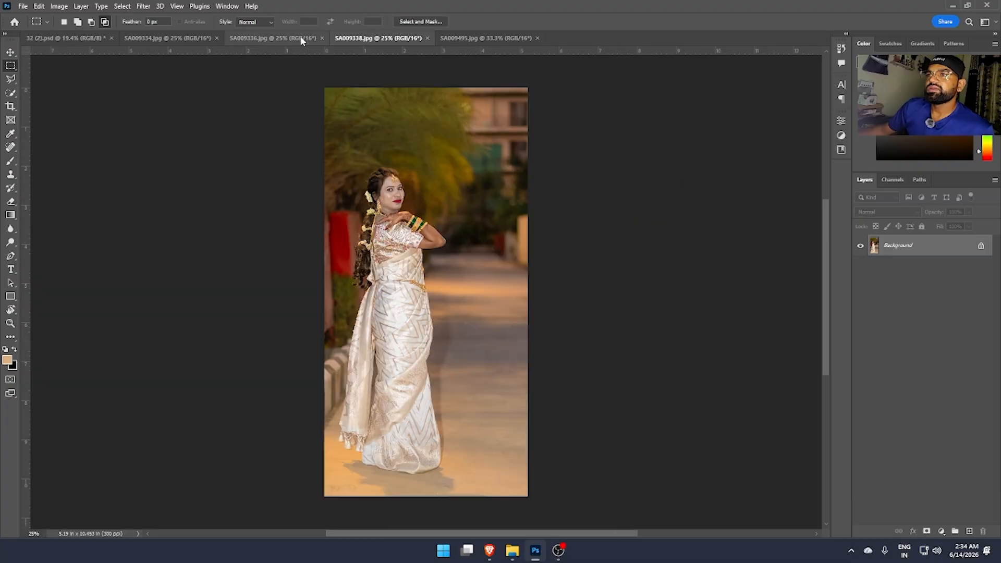
pyautogui.click(281, 38)
pyautogui.click(172, 38)
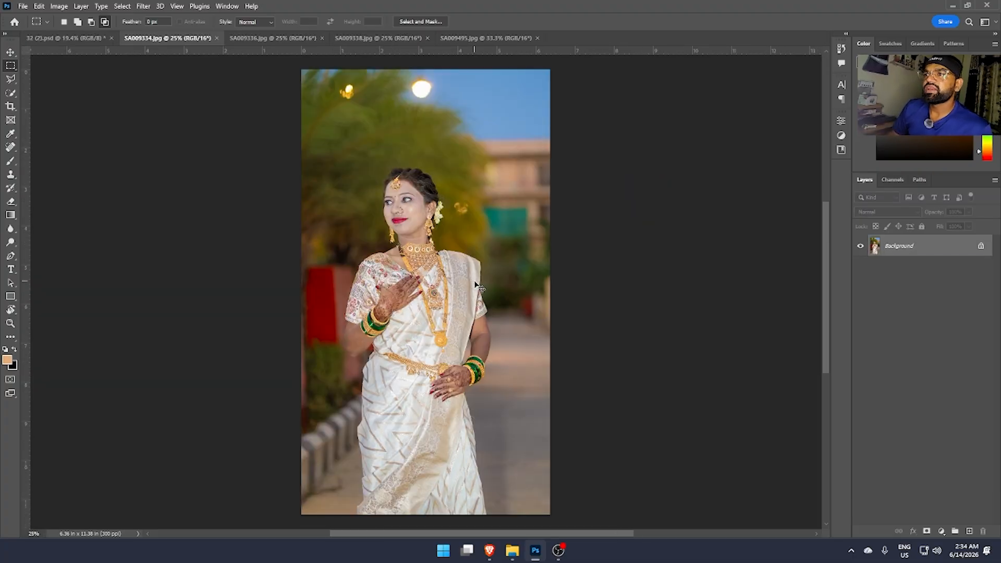
# Copy the bride photo from SA009334.jpg, close that document and return to the 32 (2).psd album spread.
pyautogui.press('super+space')
pyautogui.hotkey('ctrl', 'w')
pyautogui.press('n')
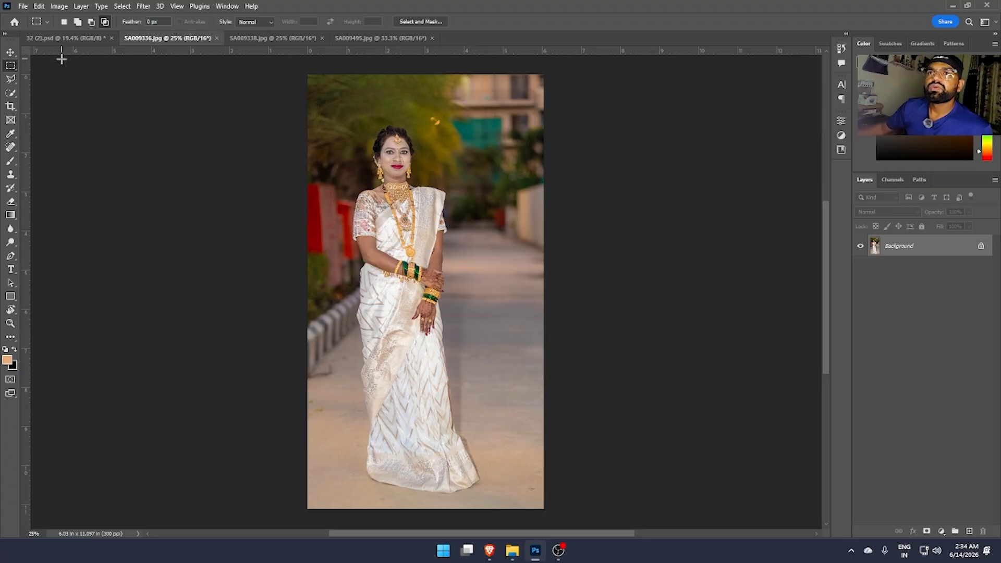
pyautogui.click(66, 38)
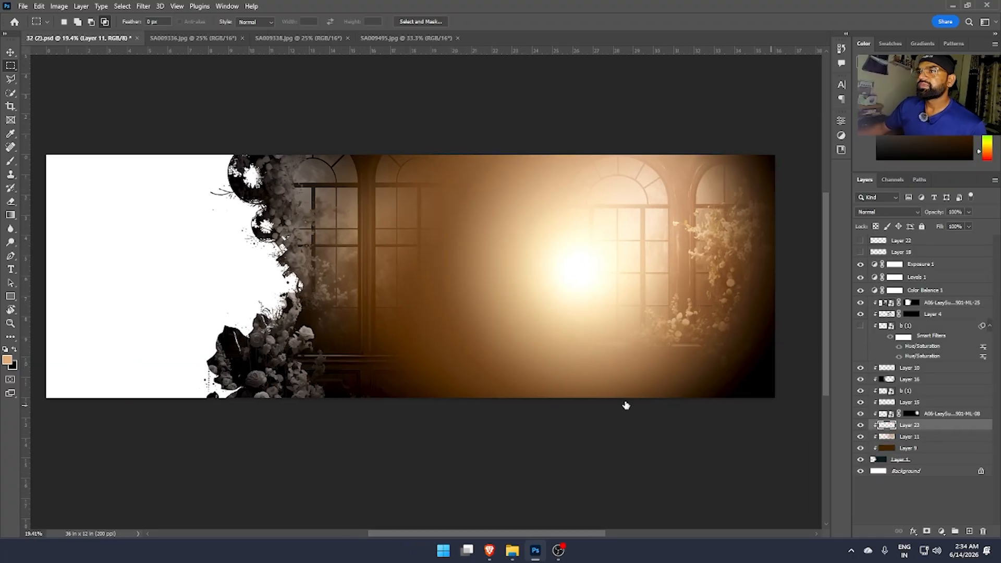
# Paste the bride photo as a clipped layer above Layer 11, enlarge it to 143.19% and place it beside the glow.
pyautogui.hotkey('ctrl', 'v')
pyautogui.hotkey('ctrl', 't')
pyautogui.moveTo(459, 365); pyautogui.dragTo(517, 318)
pyautogui.moveTo(568, 282); pyautogui.dragTo(604, 291)
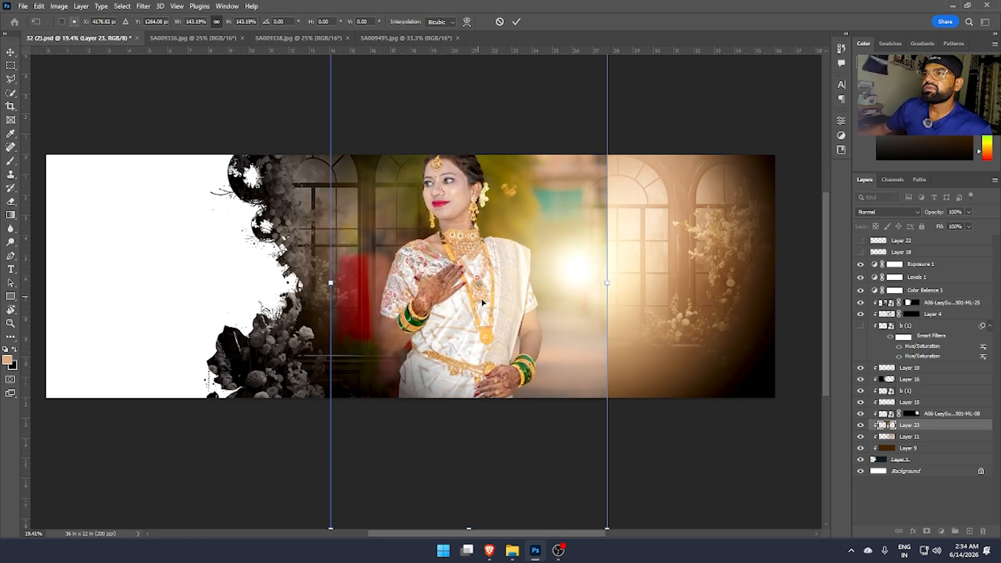
pyautogui.moveTo(485, 294); pyautogui.dragTo(502, 311)
pyautogui.press('Return')
pyautogui.press('m')
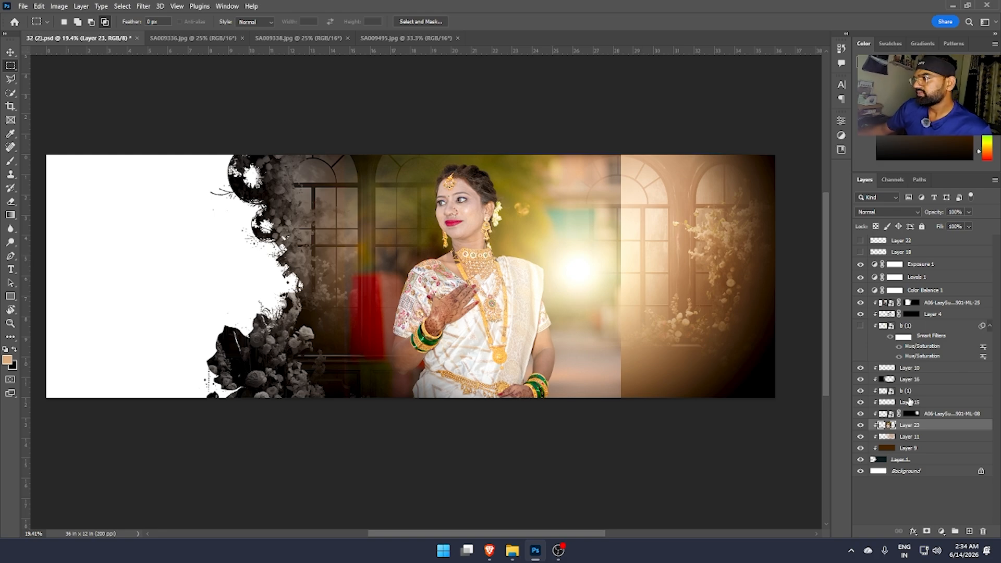
# Set the bride photo layer's blend mode to Luminosity and shift the photo slightly to the right.
pyautogui.click(881, 208)
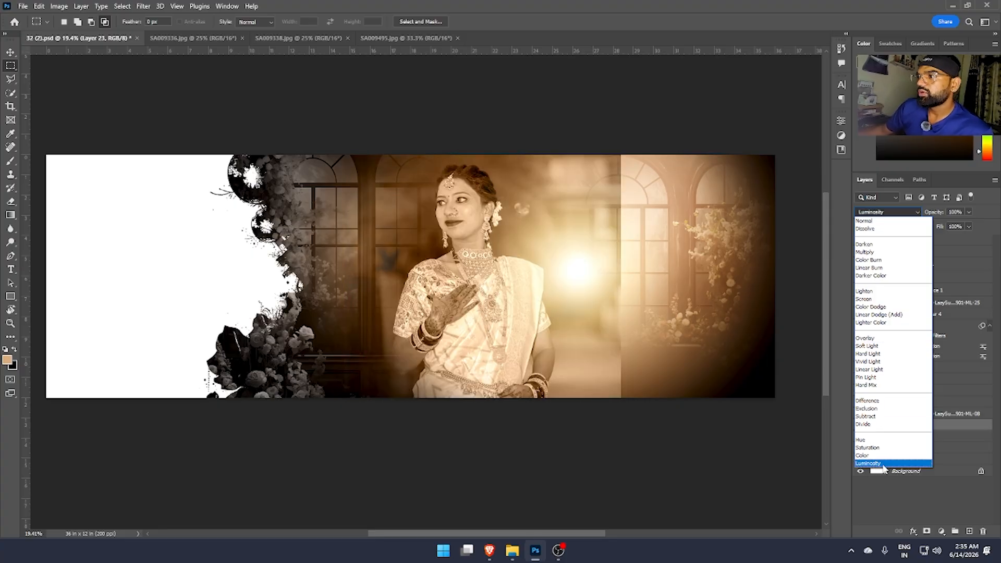
pyautogui.click(882, 464)
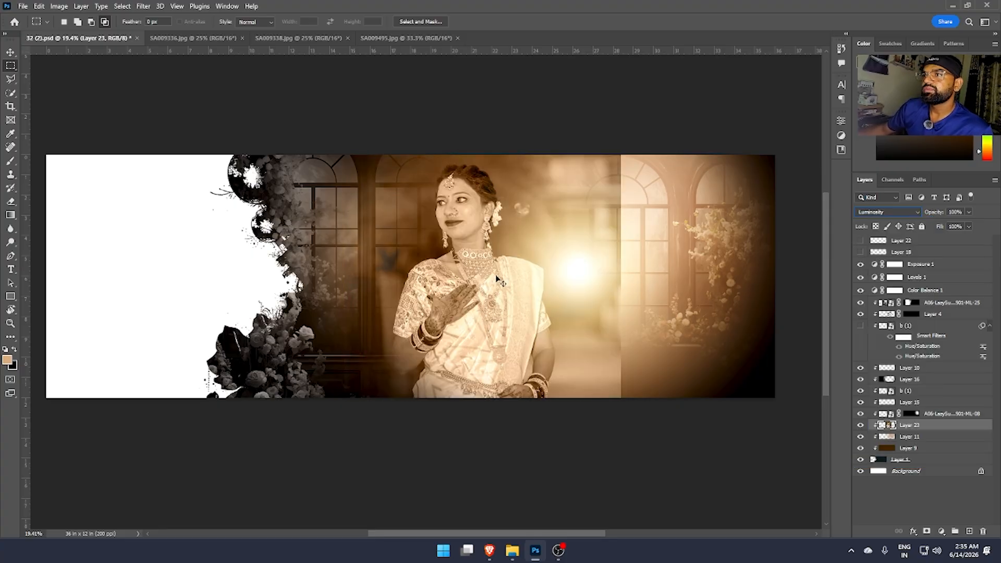
pyautogui.moveTo(498, 280); pyautogui.dragTo(548, 288)
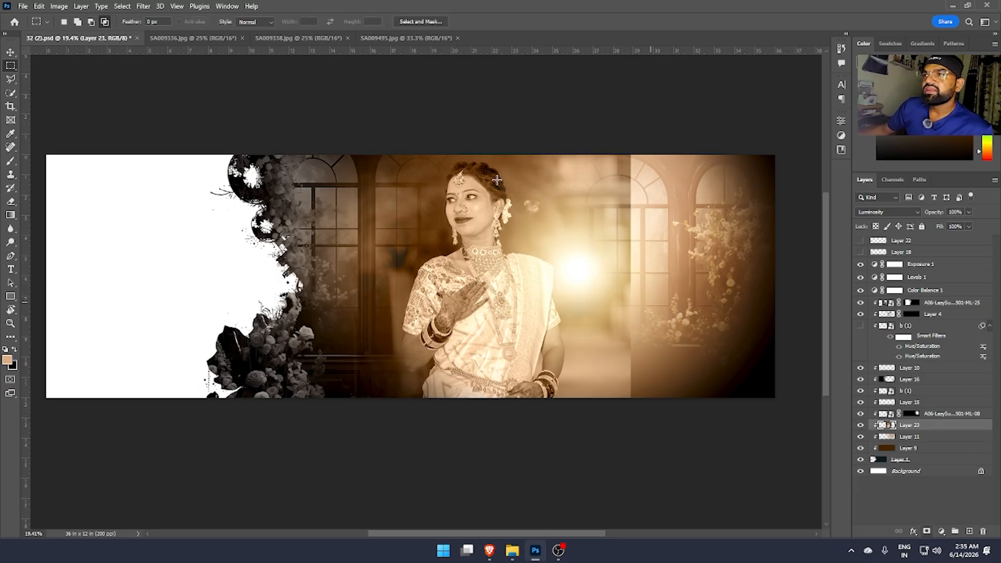
# Set the Eraser to 100% opacity and try erasing the photo's hard right edge around the glow.
pyautogui.press('e')
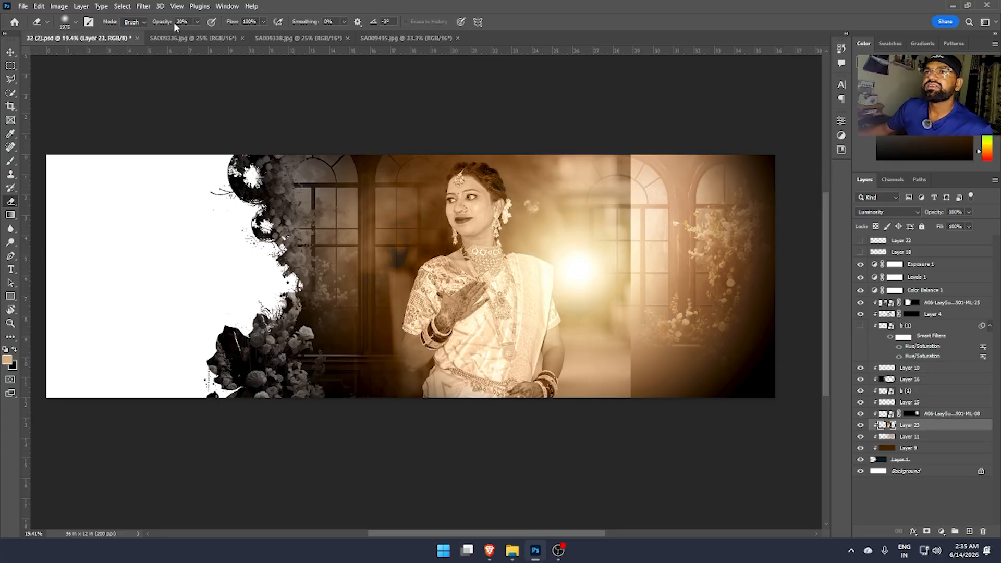
pyautogui.moveTo(164, 22); pyautogui.dragTo(180, 22)
pyautogui.moveTo(577, 265); pyautogui.dragTo(579, 265)
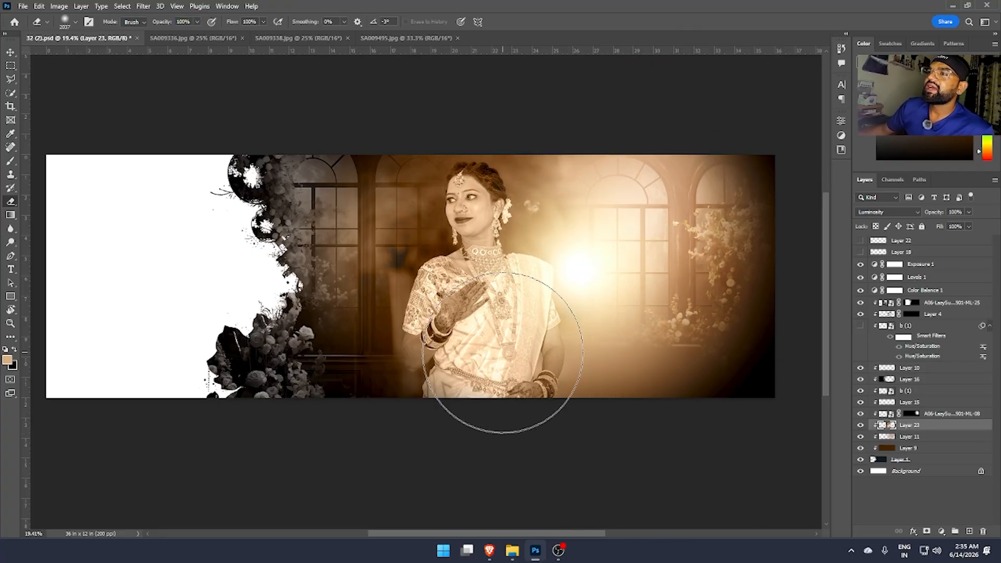
pyautogui.moveTo(503, 353); pyautogui.dragTo(514, 358)
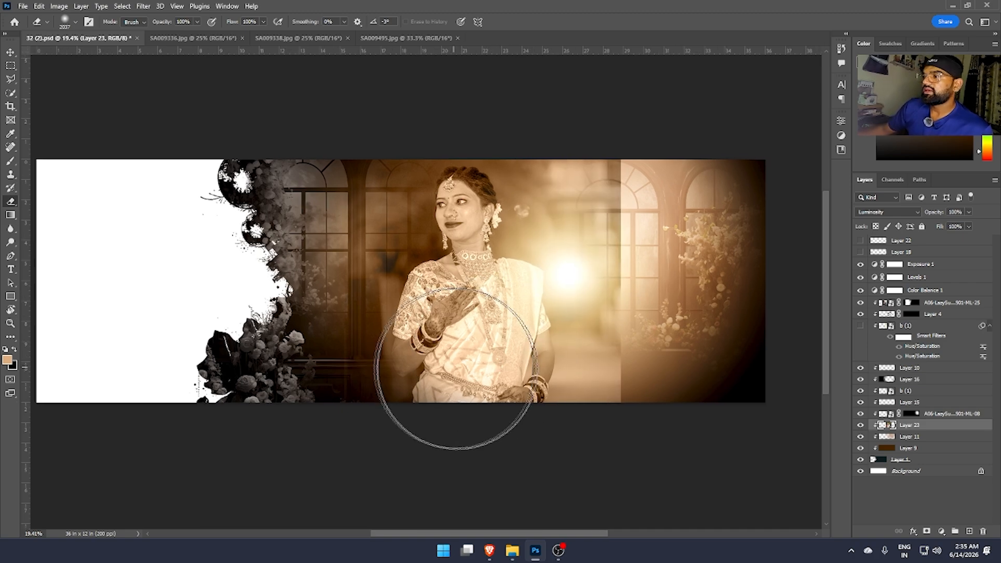
# Add a black layer mask to the bride photo and reveal only the bride with a very large soft Eraser.
pyautogui.keyDown('alt'); pyautogui.click(926, 531); pyautogui.keyUp('alt')
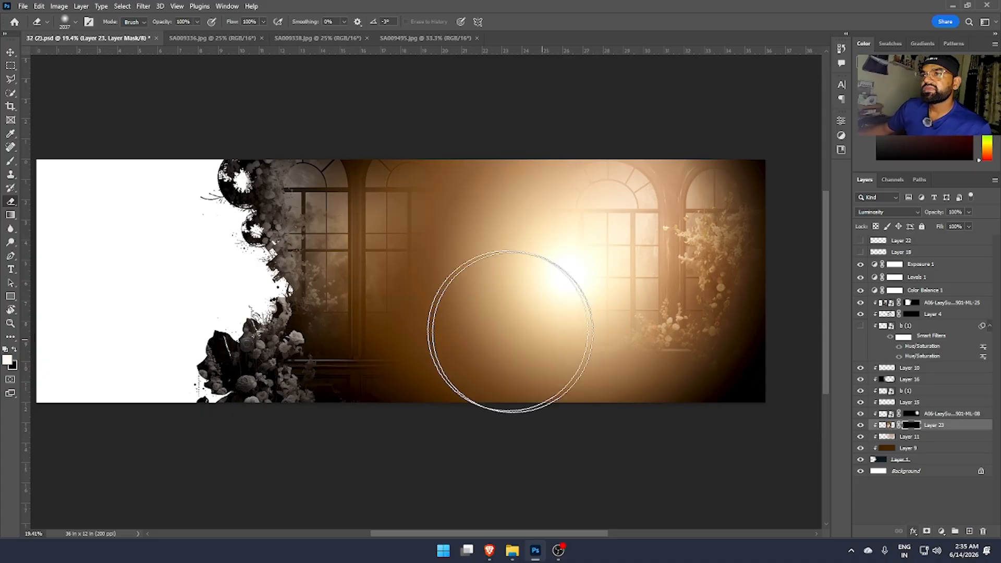
pyautogui.hotkey('alt', 'e')
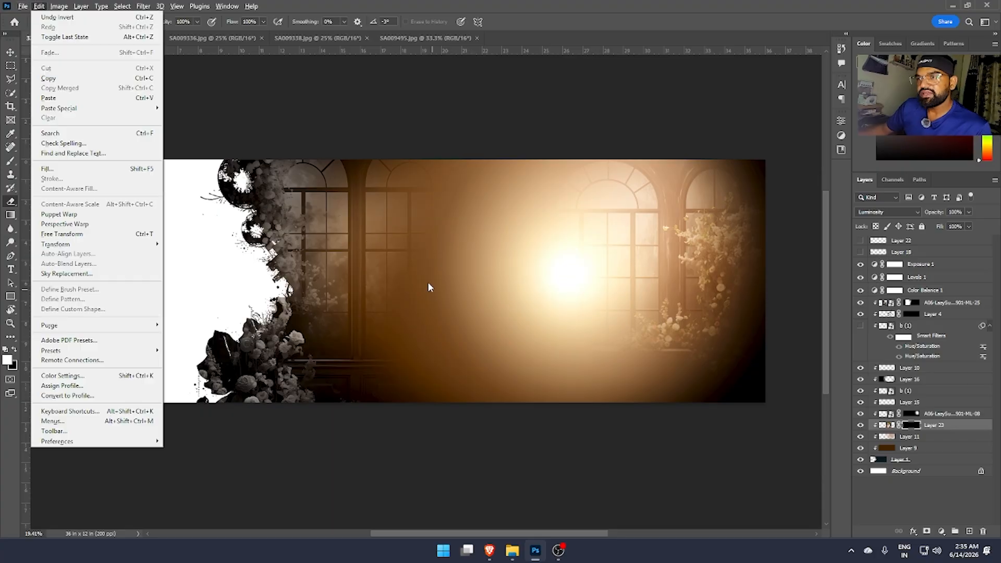
pyautogui.press('Escape')
pyautogui.press('x')
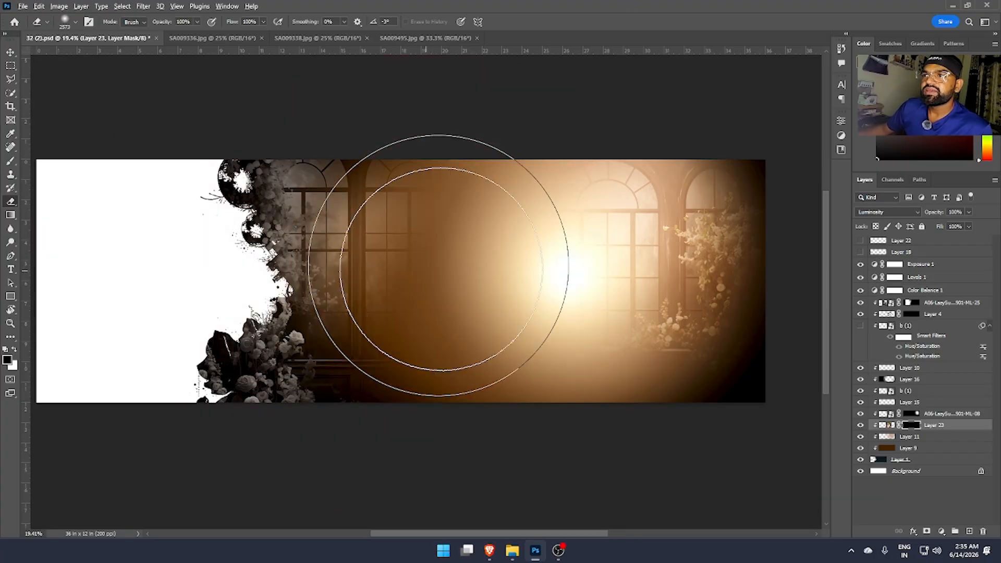
pyautogui.moveTo(439, 265)
pyautogui.mouseDown()
pyautogui.moveTo(437, 188)
pyautogui.moveTo(485, 274)
pyautogui.moveTo(472, 283)
pyautogui.moveTo(465, 192)
pyautogui.moveTo(489, 313)
pyautogui.moveTo(476, 307)
pyautogui.moveTo(516, 317)
pyautogui.moveTo(504, 317)
pyautogui.moveTo(506, 329)
pyautogui.moveTo(499, 273)
pyautogui.moveTo(513, 256)
pyautogui.moveTo(540, 293)
pyautogui.moveTo(492, 299)
pyautogui.moveTo(444, 285)
pyautogui.moveTo(456, 303)
pyautogui.moveTo(483, 310)
pyautogui.moveTo(463, 298)
pyautogui.mouseUp()
pyautogui.scroll(-1, 514, 317)
pyautogui.scroll(3, 513, 272)
pyautogui.scroll(-3, 445, 285)
pyautogui.moveTo(463, 299)
pyautogui.mouseDown()
pyautogui.moveTo(443, 302)
pyautogui.moveTo(469, 311)
pyautogui.mouseUp()
# Shift the masked bride photo slightly left, away from the glow, and select the b (1) layer.
pyautogui.hotkey('ctrl', 't')
pyautogui.press('Return')
pyautogui.press('m')
pyautogui.keyDown('ctrl'); pyautogui.click(459, 318); pyautogui.keyUp('ctrl')
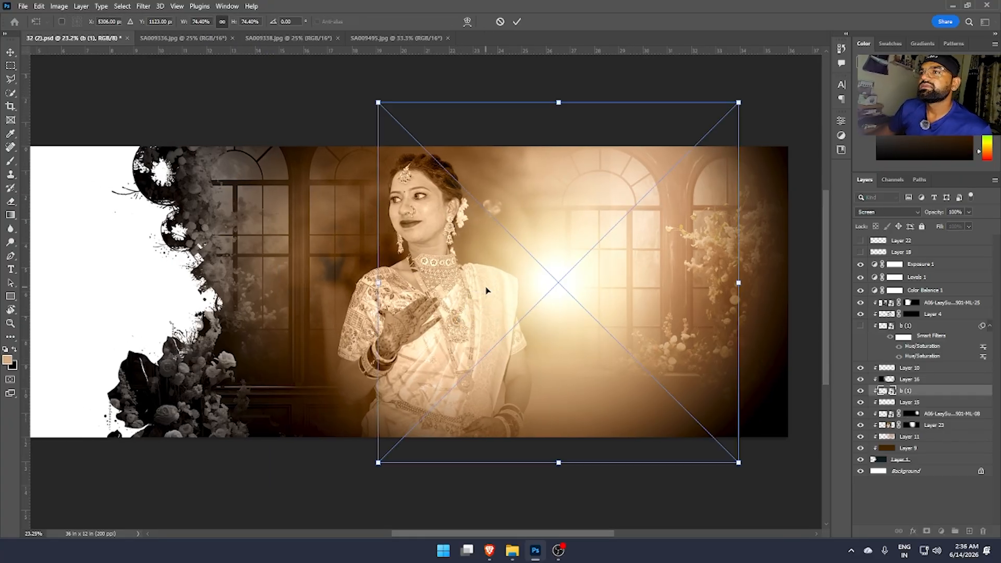
pyautogui.hscroll(-1, 442, 343)
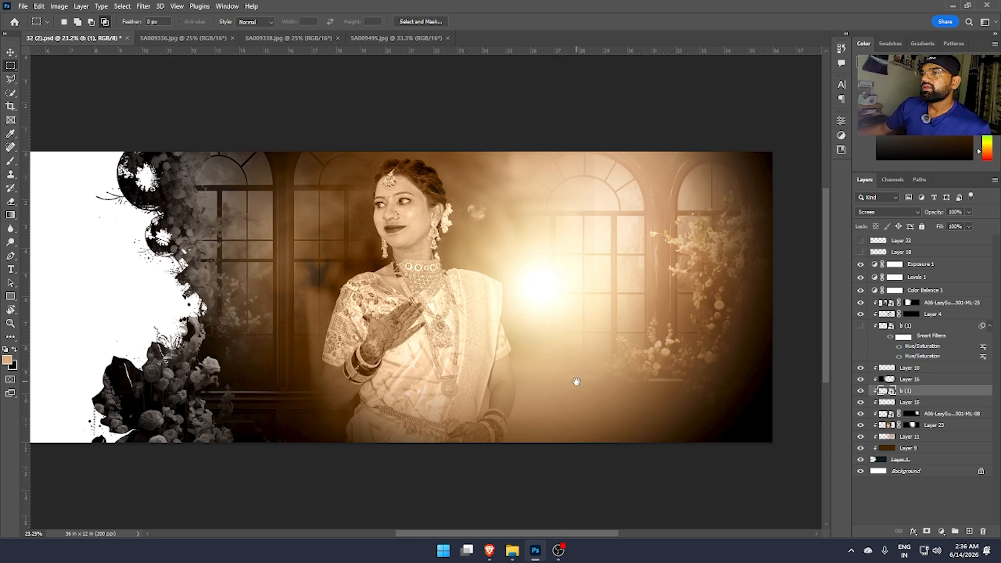
pyautogui.moveTo(500, 323)
pyautogui.mouseDown()
pyautogui.moveTo(564, 314)
pyautogui.moveTo(510, 323)
pyautogui.mouseUp()
# Compare the remaining photos SA009336.jpg, SA009338.jpg and SA009495.jpg with the album spread, examining the couple up close.
pyautogui.click(180, 37)
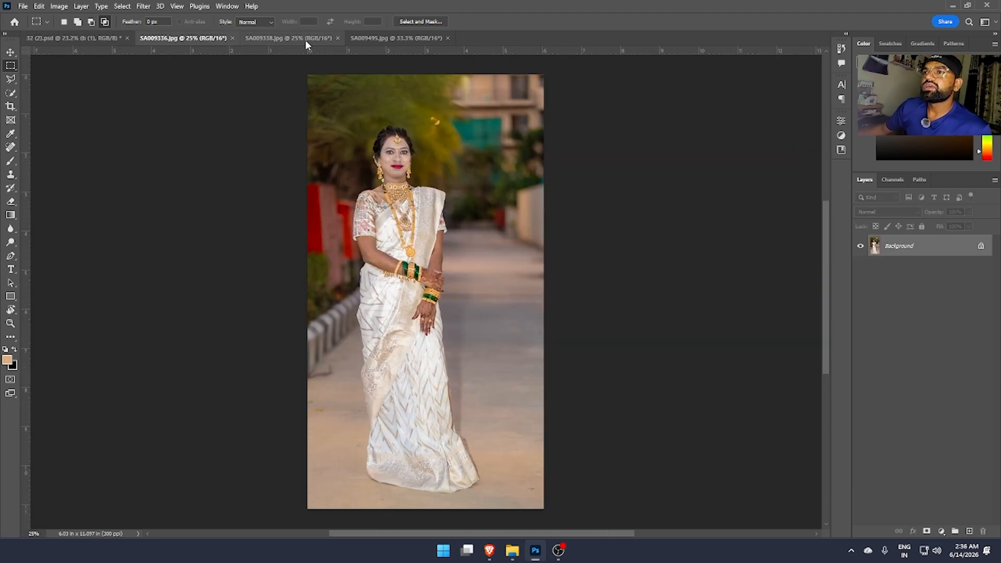
pyautogui.click(305, 39)
pyautogui.click(186, 39)
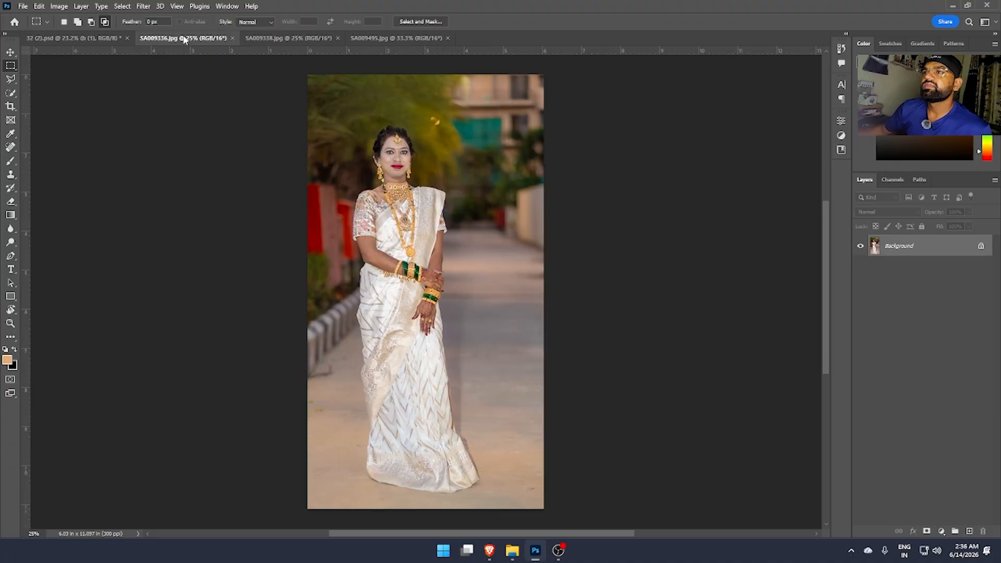
pyautogui.click(425, 39)
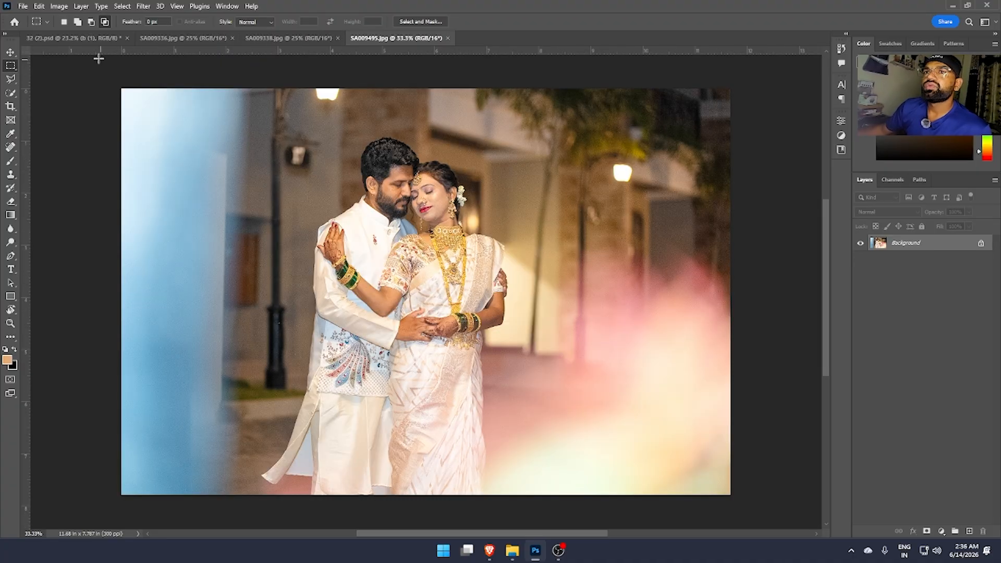
pyautogui.hotkey('ctrl', 'Tab')
pyautogui.hscroll(2, 222, 60)
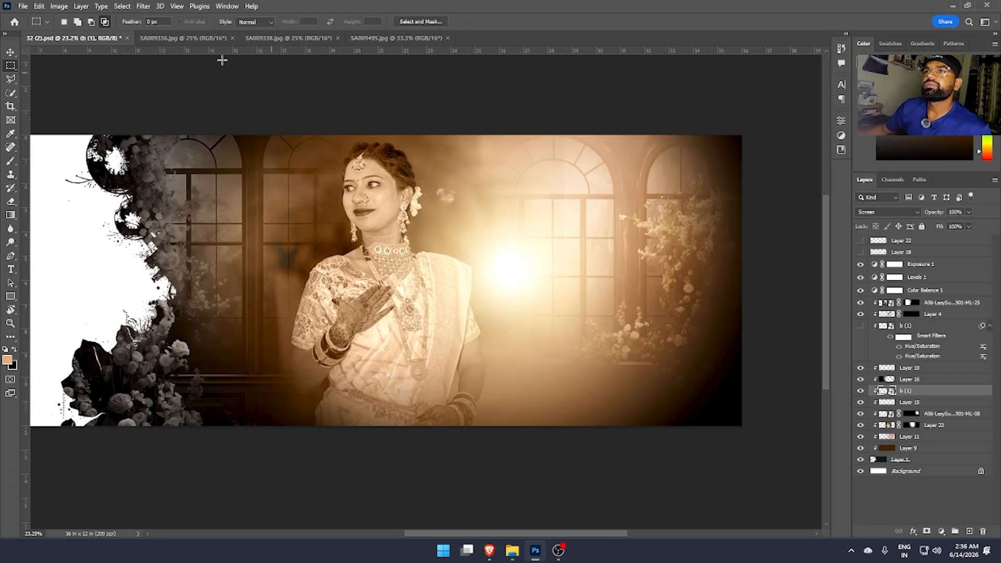
pyautogui.hotkey('ctrl', 'Tab')
pyautogui.click(374, 39)
pyautogui.scroll(5, 486, 303)
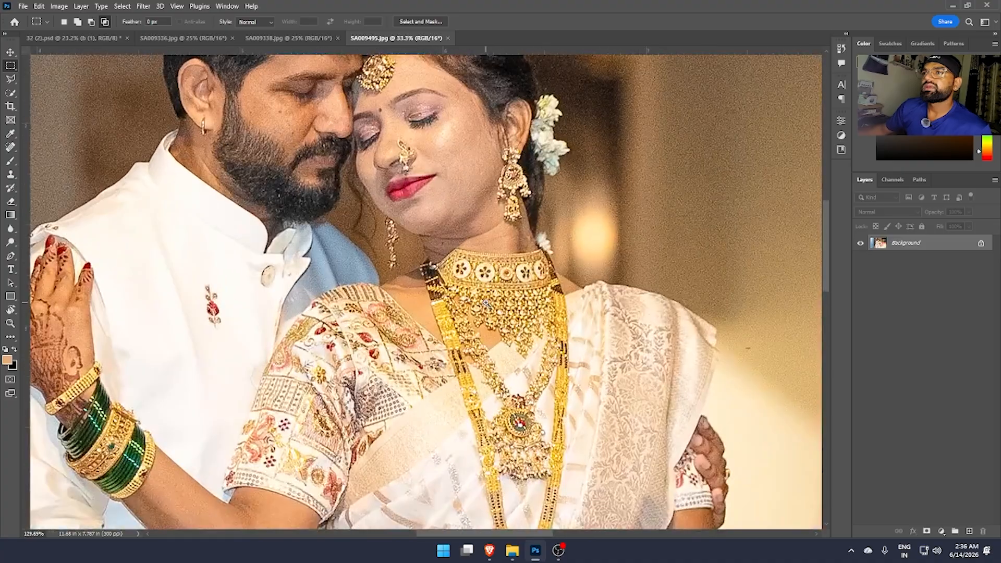
pyautogui.scroll(-5, 485, 303)
pyautogui.scroll(1, 486, 303)
pyautogui.scroll(-4, 223, 71)
pyautogui.hotkey('ctrl', 'Tab')
pyautogui.hotkey('ctrl', 'Tab')
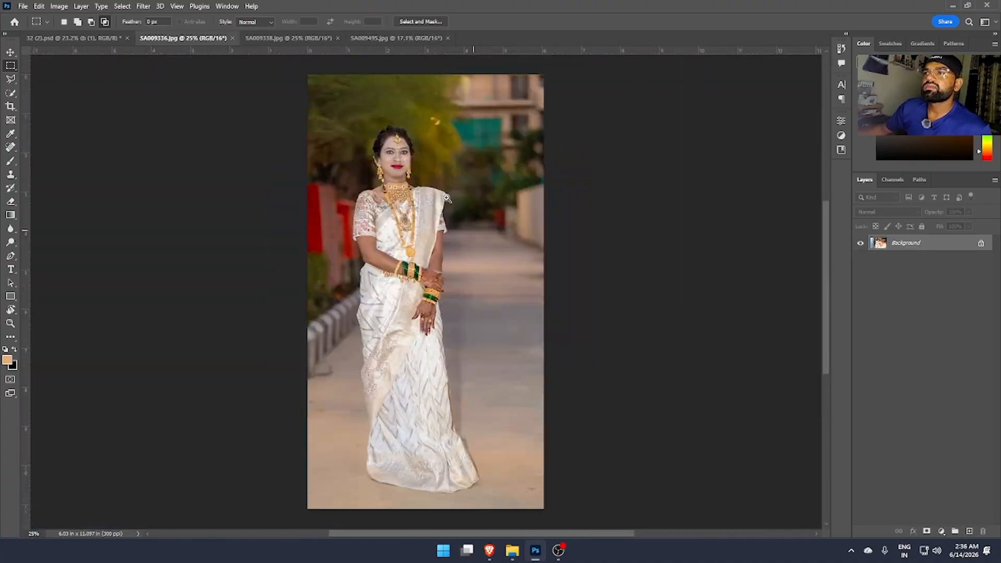
# Reapply the last filter to SA009336.jpg and examine the bride's face up close.
pyautogui.scroll(5, 447, 198)
pyautogui.scroll(-4, 417, 229)
pyautogui.scroll(1, 382, 262)
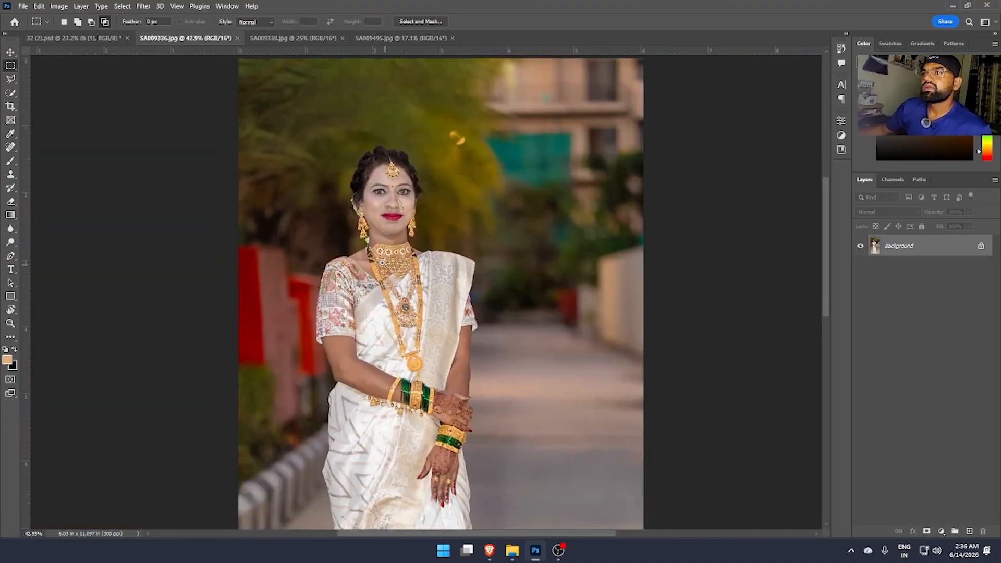
pyautogui.scroll(-1, 382, 262)
pyautogui.hotkey('ctrl', 'shift', 'Tab')
pyautogui.moveTo(451, 218); pyautogui.dragTo(579, 451)
pyautogui.click(185, 38)
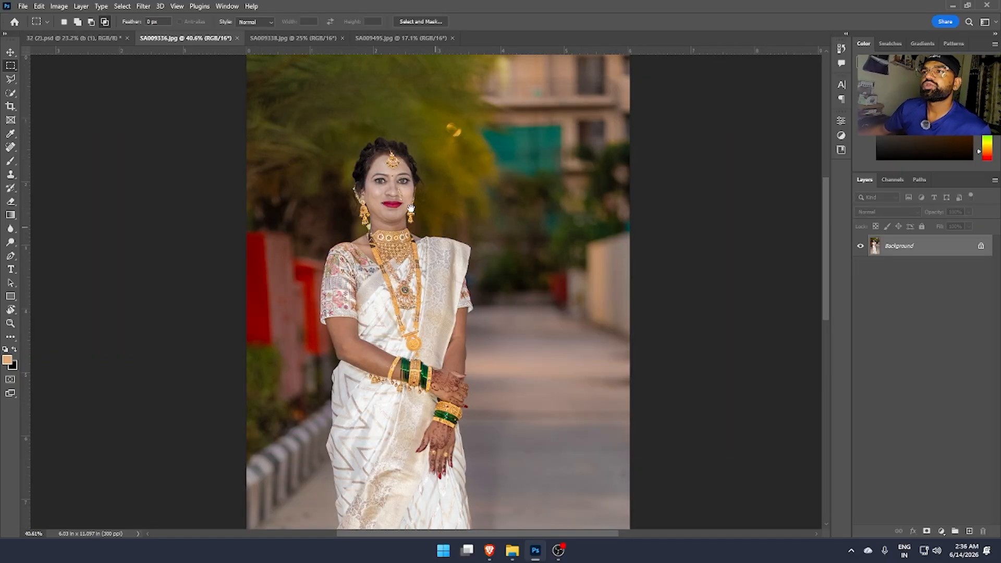
pyautogui.hotkey('ctrl', 'alt', 'f')
pyautogui.scroll(3, 384, 173)
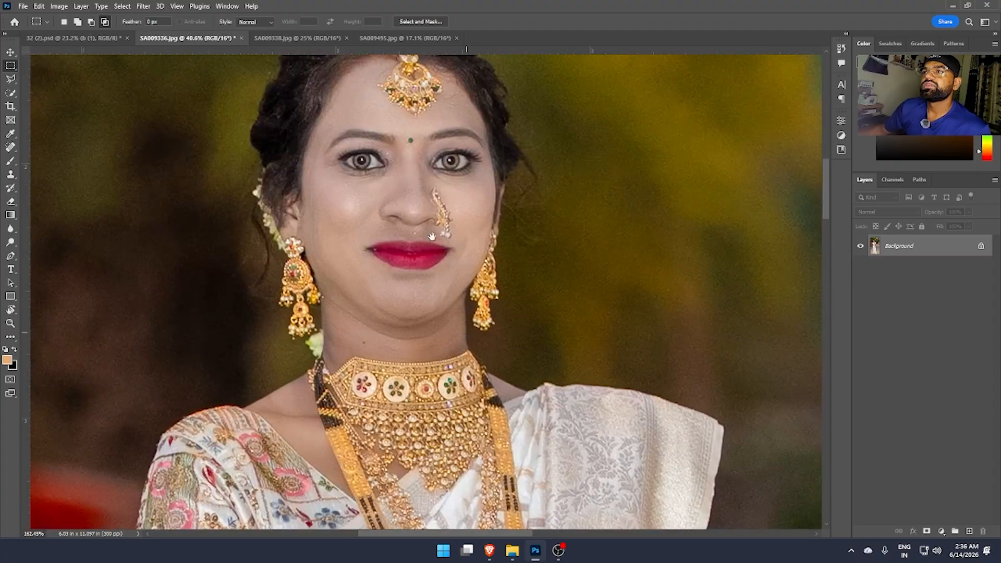
# Smooth the bride's facial skin around the eyes, nose and cheeks in SA009336.jpg with a small Mixer Brush.
pyautogui.click(10, 160)
pyautogui.click(53, 193)
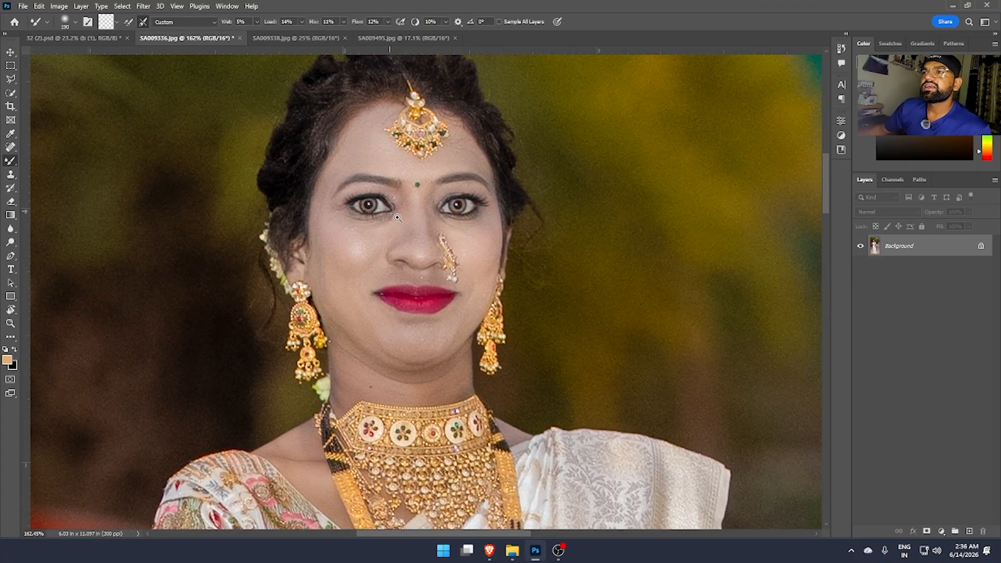
pyautogui.scroll(1, 378, 245)
pyautogui.keyDown('alt'); pyautogui.rightClick(378, 245); pyautogui.keyUp('alt')
pyautogui.scroll(4, 434, 232)
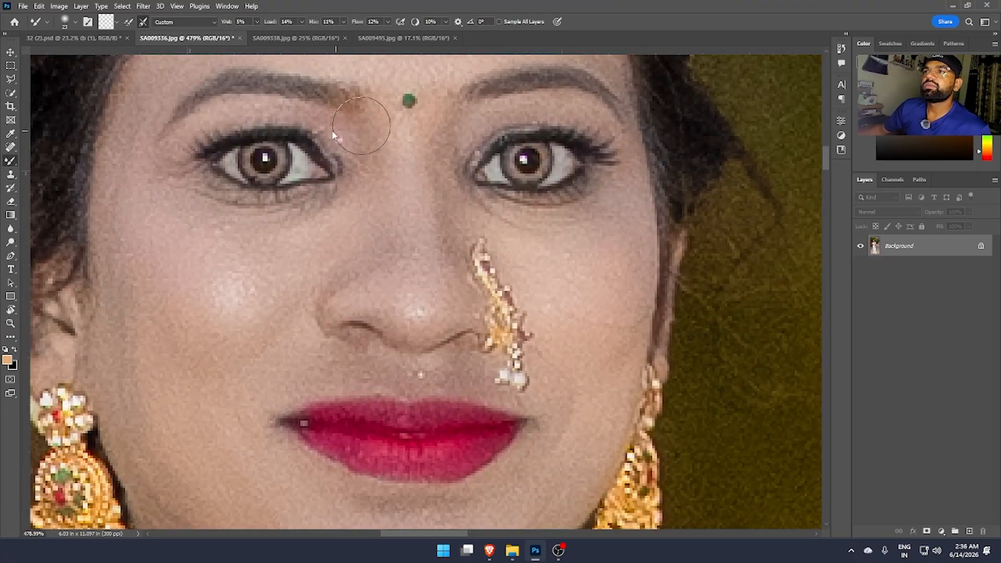
pyautogui.keyDown('alt'); pyautogui.rightClick(342, 141); pyautogui.keyUp('alt')
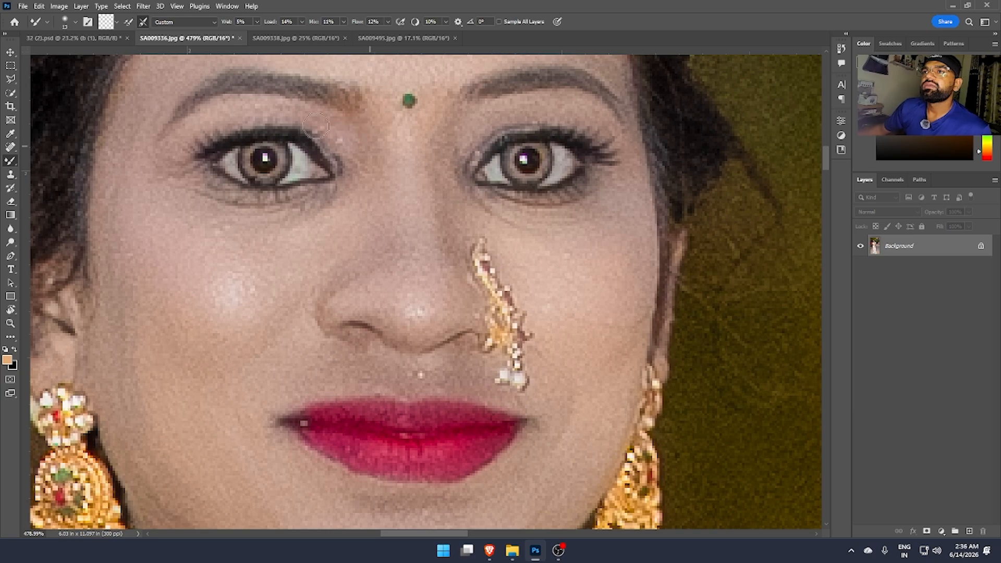
pyautogui.keyDown('alt'); pyautogui.rightClick(378, 220); pyautogui.keyUp('alt')
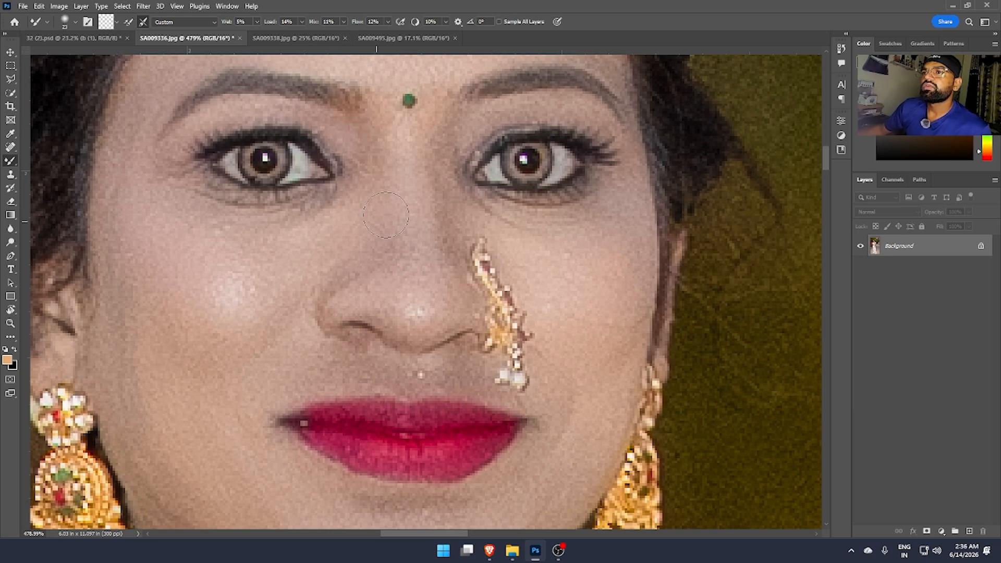
pyautogui.keyDown('alt'); pyautogui.rightClick(420, 201); pyautogui.keyUp('alt')
pyautogui.scroll(-5, 443, 245)
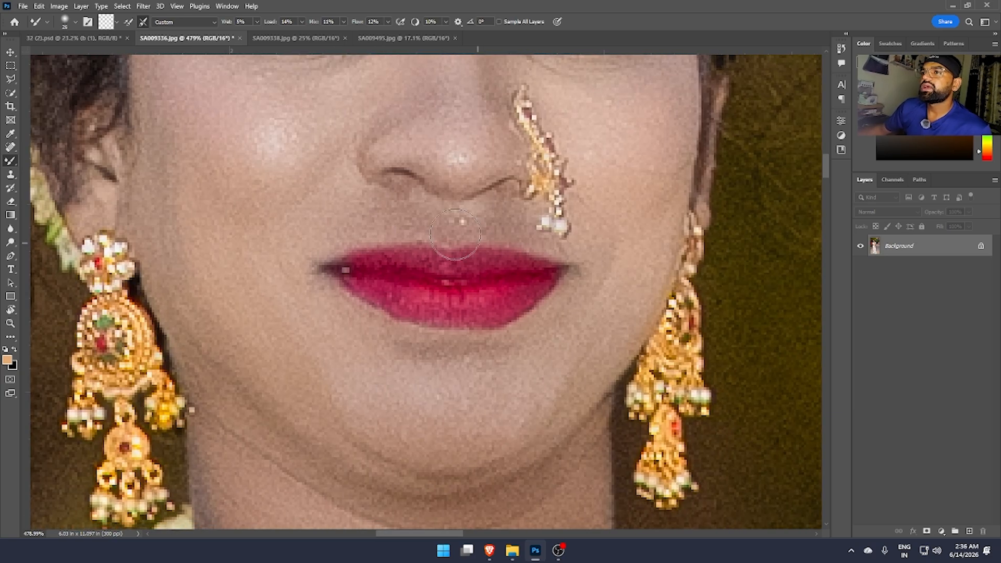
# Remove the small white spot above the bride's upper lip with a tiny content-aware Spot Healing Brush.
pyautogui.press('j')
pyautogui.keyDown('alt'); pyautogui.rightClick(464, 222); pyautogui.keyUp('alt')
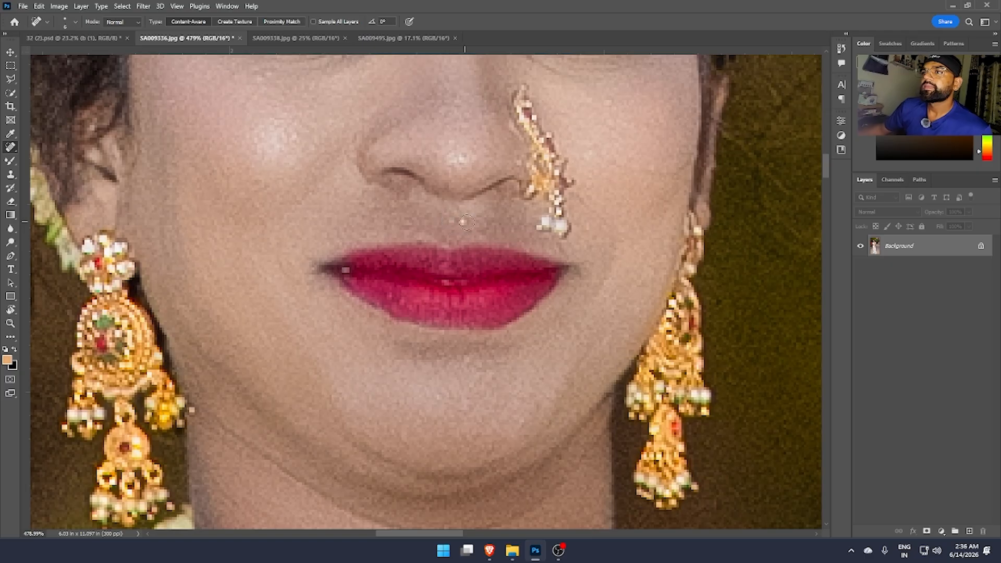
pyautogui.scroll(-10, 516, 198)
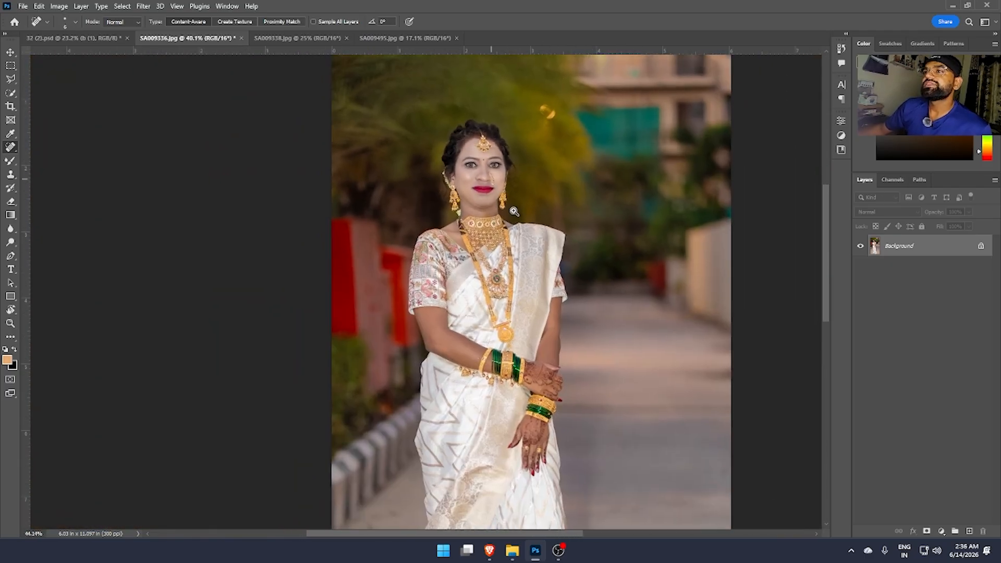
# Select the bride as the subject and refine the selection around her neck and shoulders with the Quick Selection tool.
pyautogui.scroll(1, 514, 211)
pyautogui.press('w')
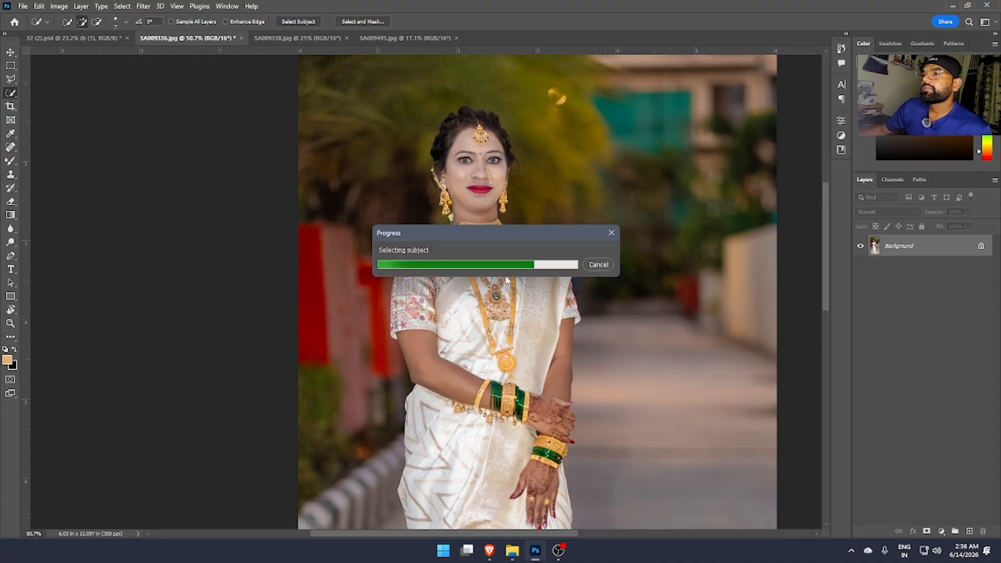
pyautogui.keyDown('alt'); pyautogui.rightClick(467, 284); pyautogui.keyUp('alt')
pyautogui.scroll(2, 516, 247)
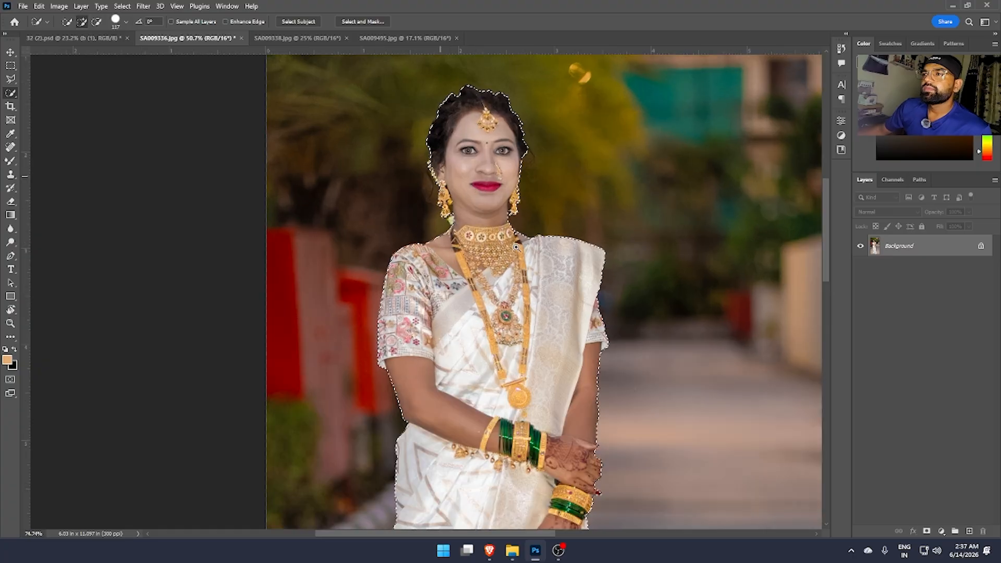
pyautogui.scroll(3, 517, 247)
pyautogui.keyDown('alt'); pyautogui.rightClick(458, 279); pyautogui.keyUp('alt')
pyautogui.scroll(-2, 454, 235)
pyautogui.scroll(2, 449, 196)
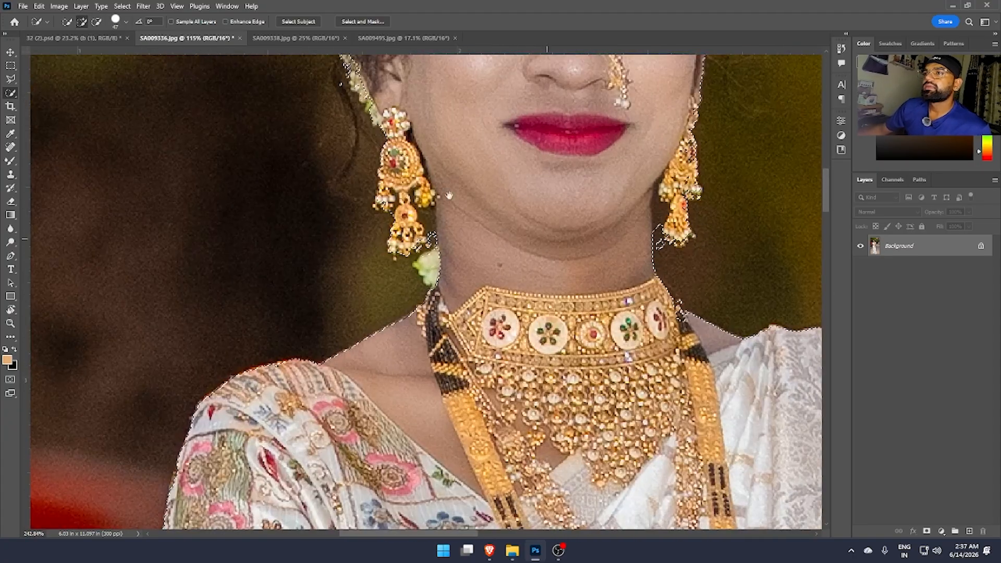
# Subtract the dark background gap between the bride's neck and the earring beside the white flower using the Lasso.
pyautogui.click(10, 79)
pyautogui.click(50, 80)
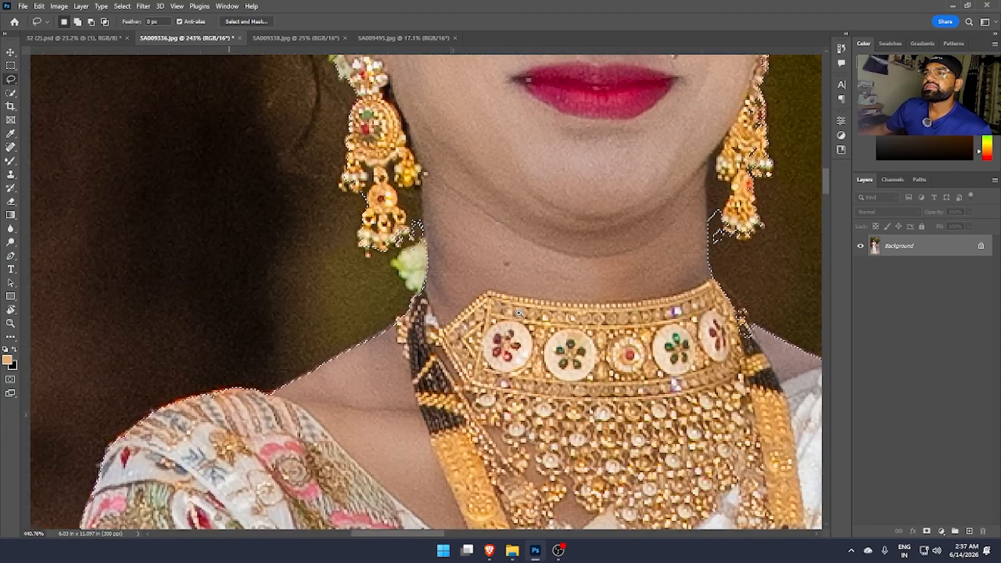
pyautogui.scroll(5, 435, 240)
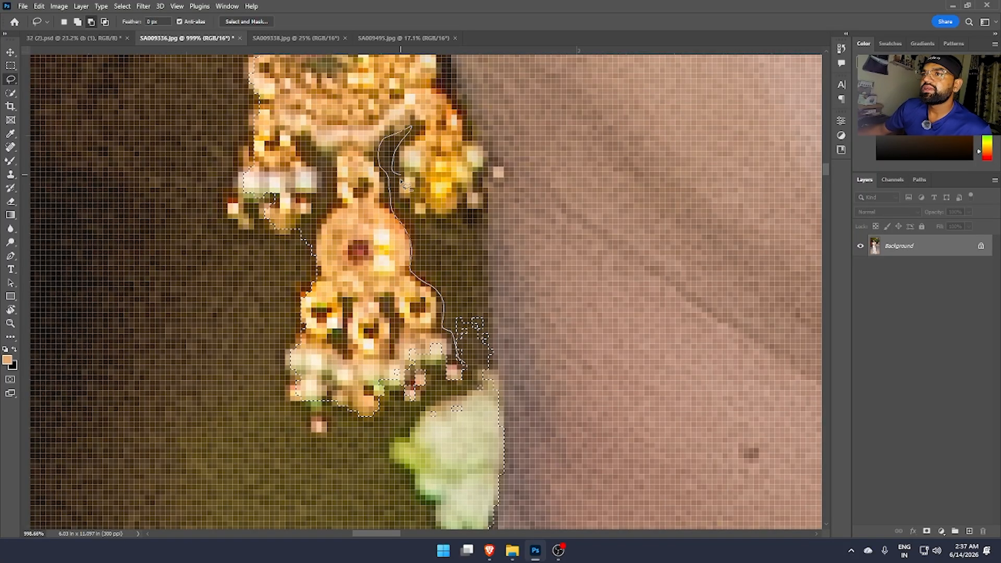
pyautogui.moveTo(494, 392); pyautogui.dragTo(491, 407)
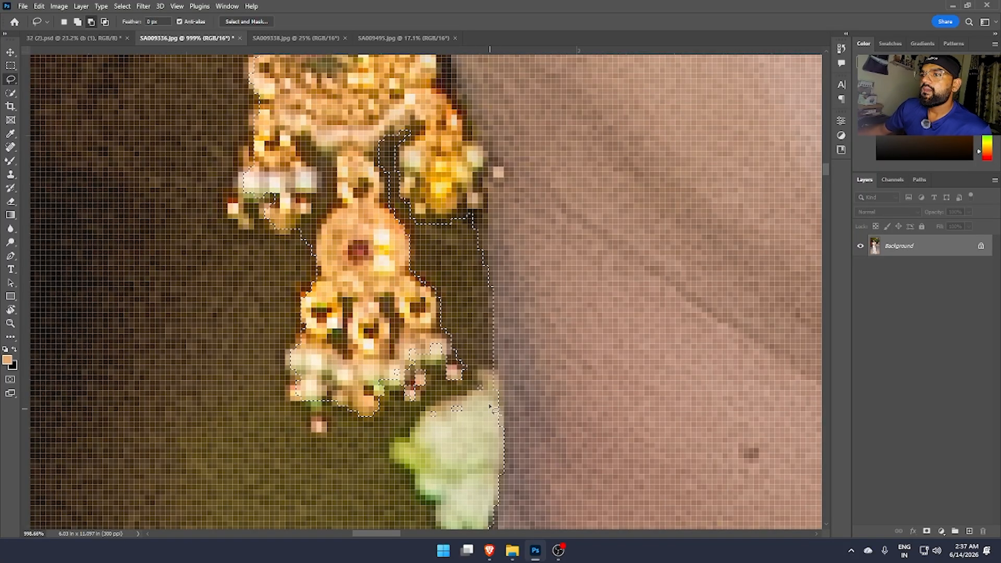
pyautogui.moveTo(414, 422); pyautogui.dragTo(412, 421)
pyautogui.scroll(-6, 397, 418)
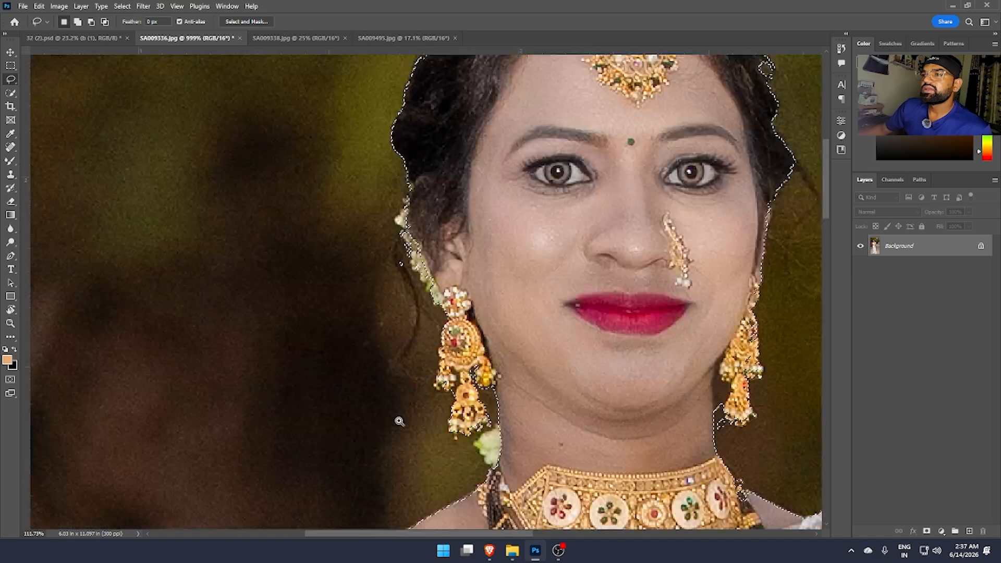
# Exclude the background gap beside the other earring and add the white flower at her neck to the Lasso selection.
pyautogui.scroll(6, 577, 397)
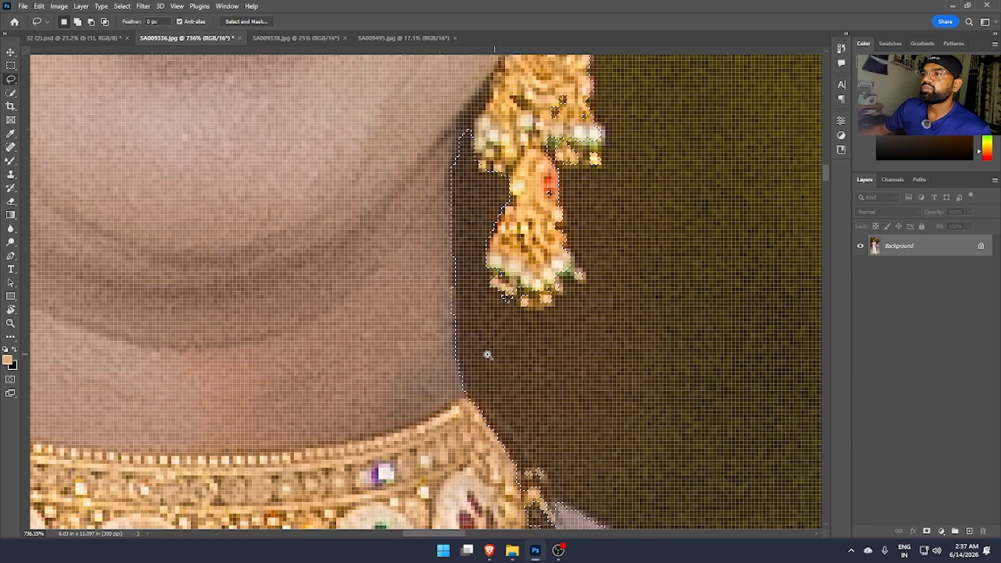
pyautogui.scroll(-6, 487, 355)
pyautogui.scroll(6, 417, 240)
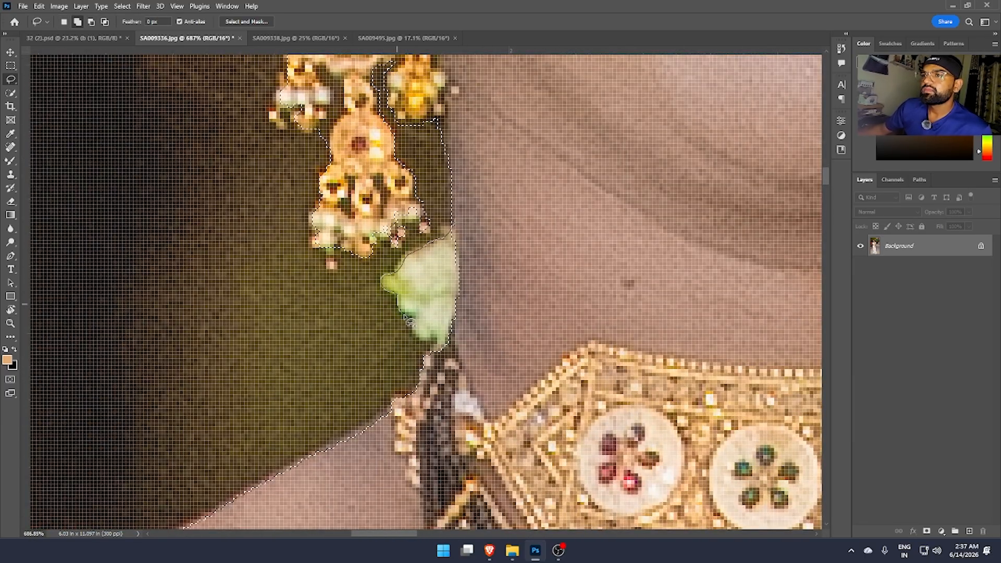
pyautogui.scroll(-6, 504, 233)
pyautogui.scroll(1, 504, 233)
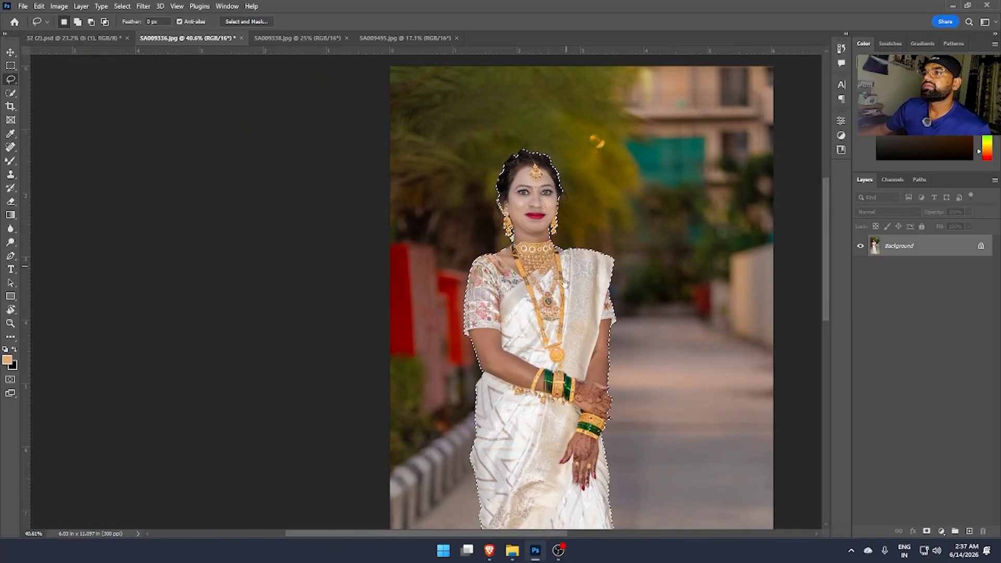
# Feather the bride selection by 0.3 pixels and turn it into a layer mask that hides the background.
pyautogui.rightClick(521, 241)
pyautogui.click(544, 264)
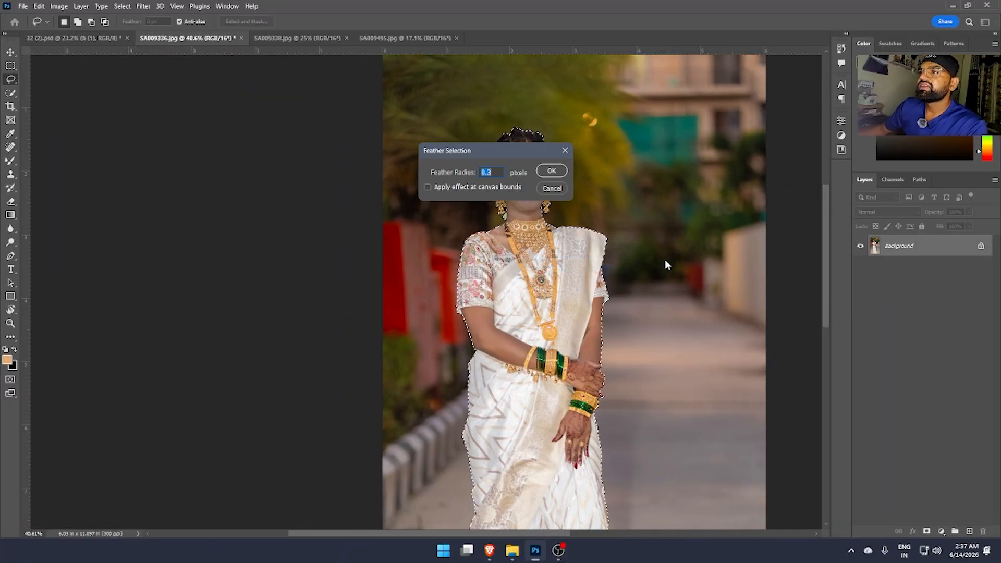
pyautogui.press('Return')
pyautogui.click(926, 531)
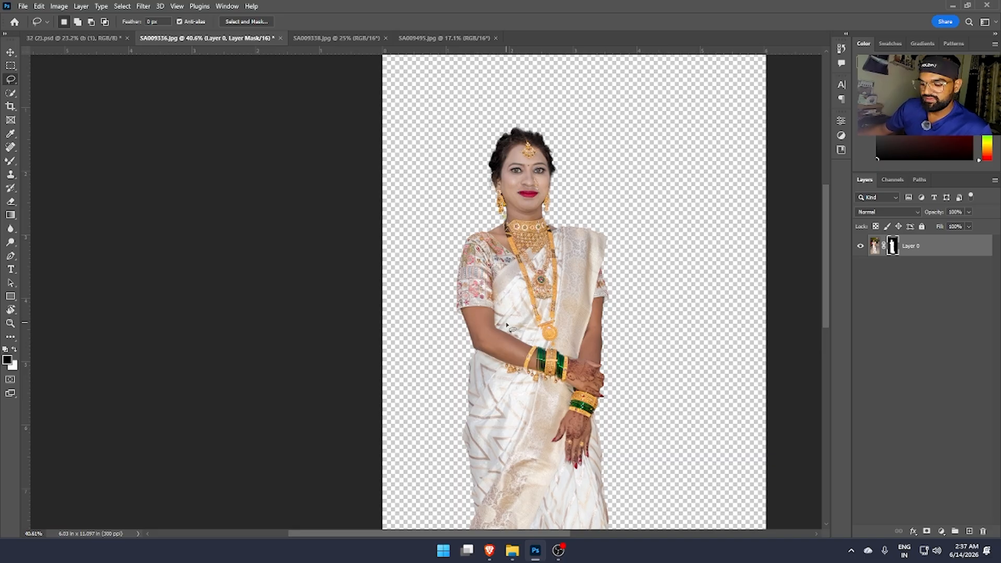
# Bring the masked bride layer from SA009336.jpg into the album spread 32 (2).psd.
pyautogui.press('m')
pyautogui.moveTo(507, 325)
pyautogui.mouseDown()
pyautogui.moveTo(511, 276)
pyautogui.moveTo(142, 25)
pyautogui.mouseUp()
pyautogui.moveTo(61, 38); pyautogui.dragTo(557, 314)
# Scale the bride cutout to about 129% and place it in front of the glow, just right of the sepia portrait.
pyautogui.hotkey('ctrl', 't')
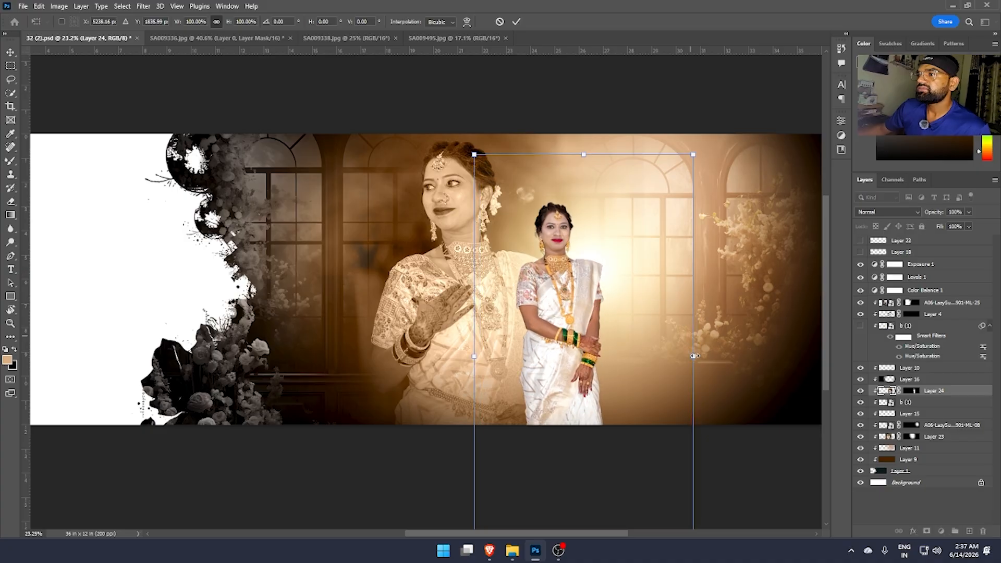
pyautogui.moveTo(694, 357); pyautogui.dragTo(788, 366)
pyautogui.moveTo(552, 291); pyautogui.dragTo(581, 344)
pyautogui.scroll(-5, 581, 344)
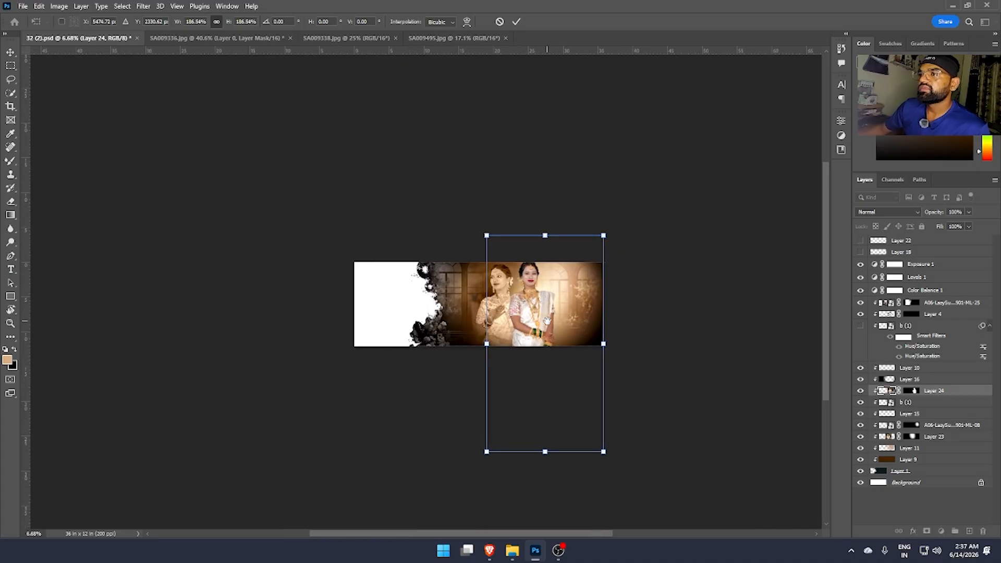
pyautogui.scroll(4, 590, 357)
pyautogui.scroll(1, 591, 357)
pyautogui.moveTo(686, 383); pyautogui.dragTo(642, 365)
pyautogui.press('Return')
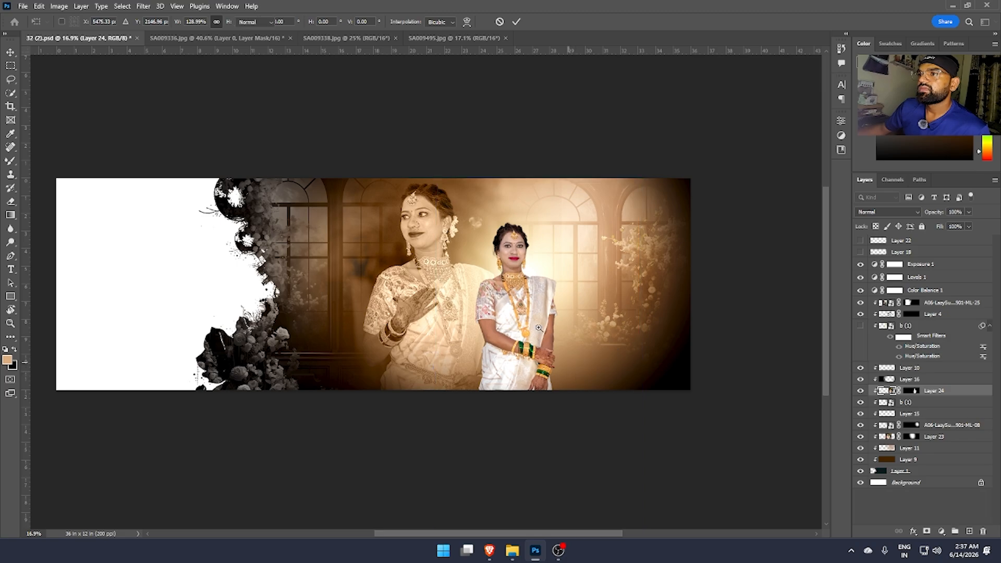
# Reveal the hidden flowers along the bride's hair above the earring on the cutout's layer mask with a small Eraser.
pyautogui.press('m')
pyautogui.scroll(3, 526, 280)
pyautogui.scroll(6, 527, 280)
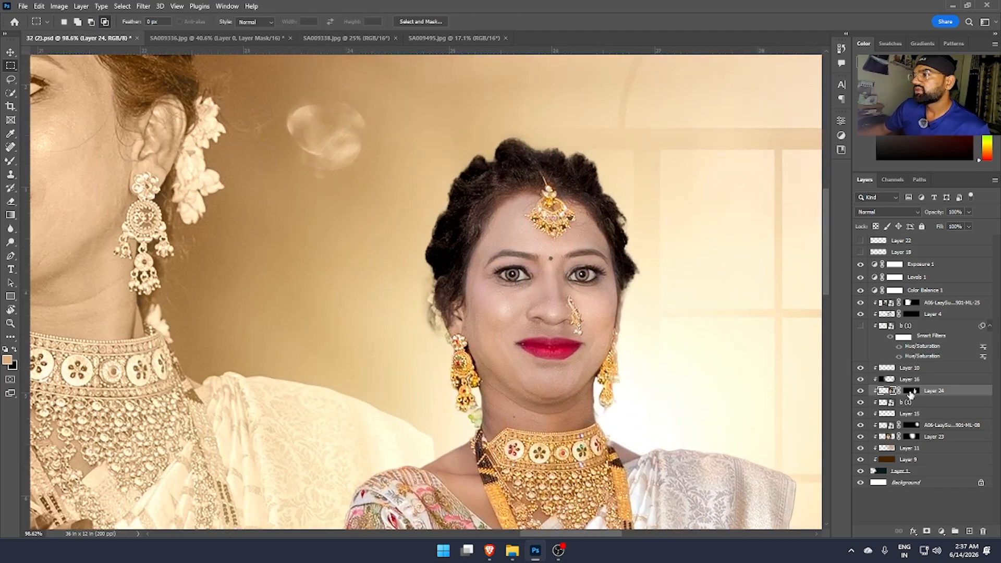
pyautogui.click(911, 395)
pyautogui.press('e')
pyautogui.press('d')
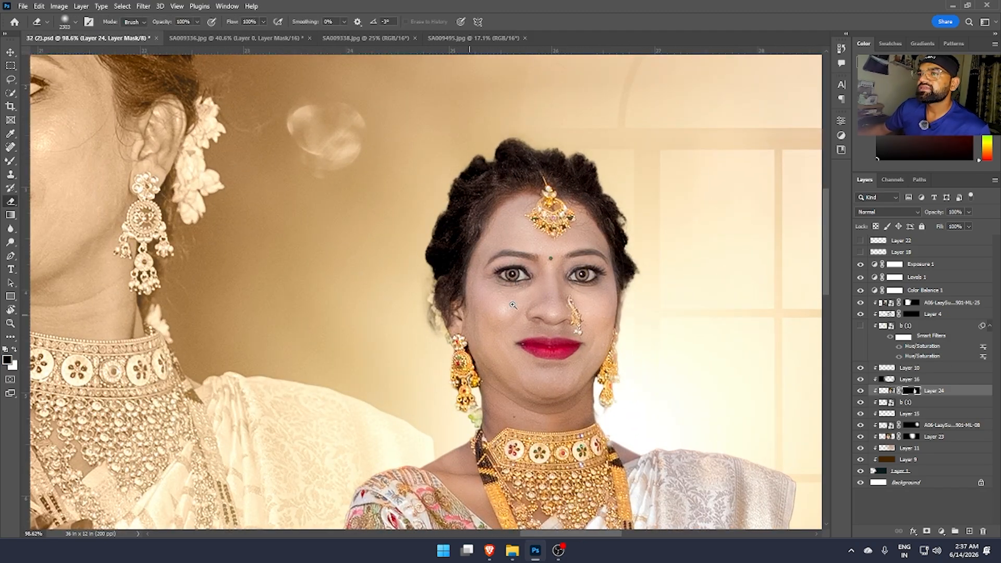
pyautogui.scroll(2, 510, 333)
pyautogui.scroll(5, 510, 334)
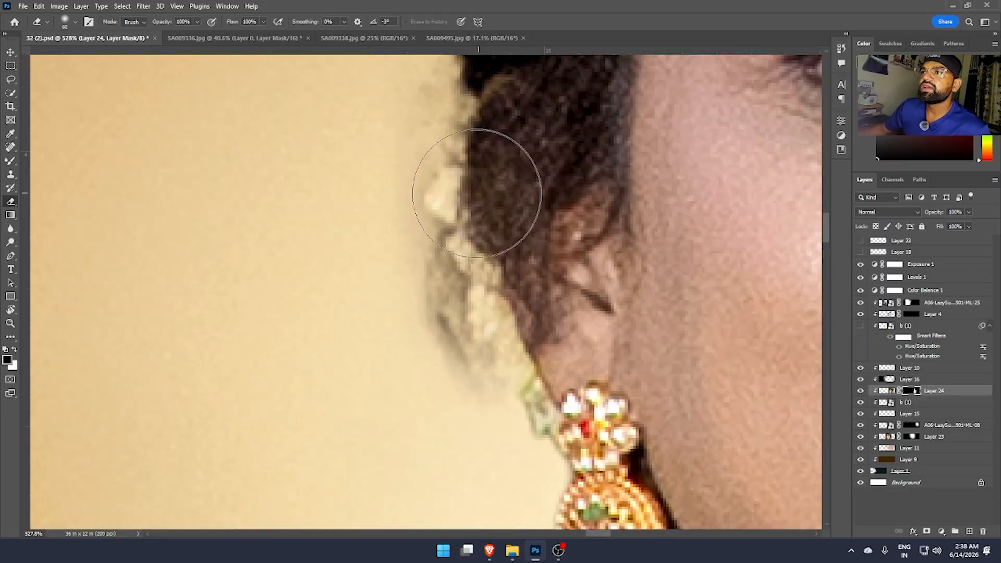
pyautogui.scroll(-2, 476, 168)
pyautogui.scroll(2, 451, 212)
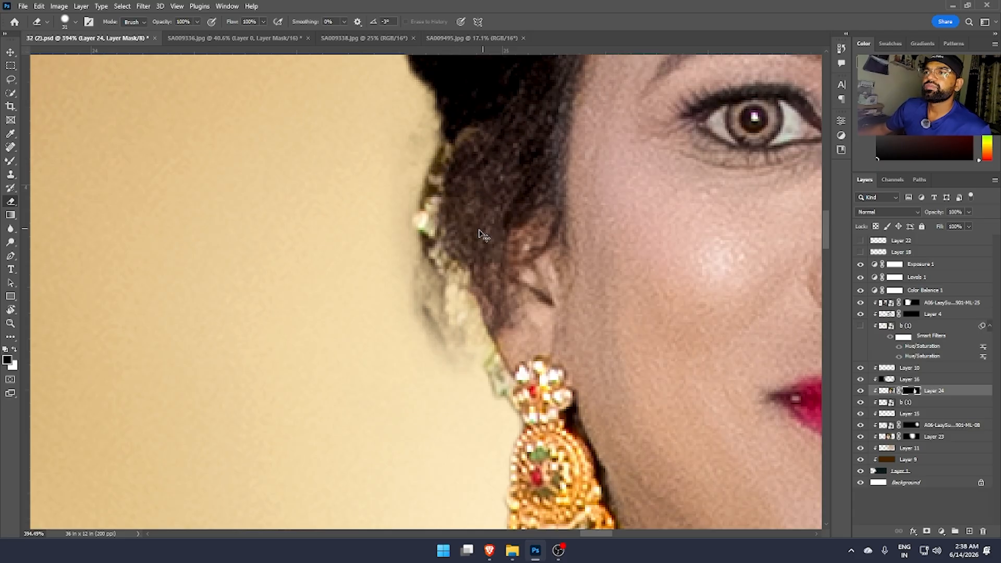
pyautogui.scroll(3, 437, 199)
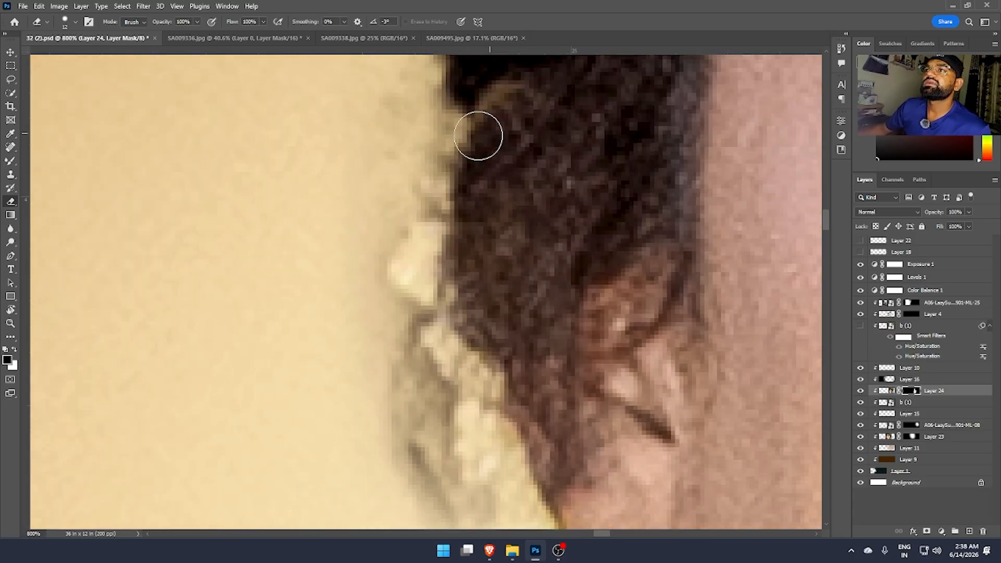
pyautogui.moveTo(436, 200); pyautogui.dragTo(460, 136)
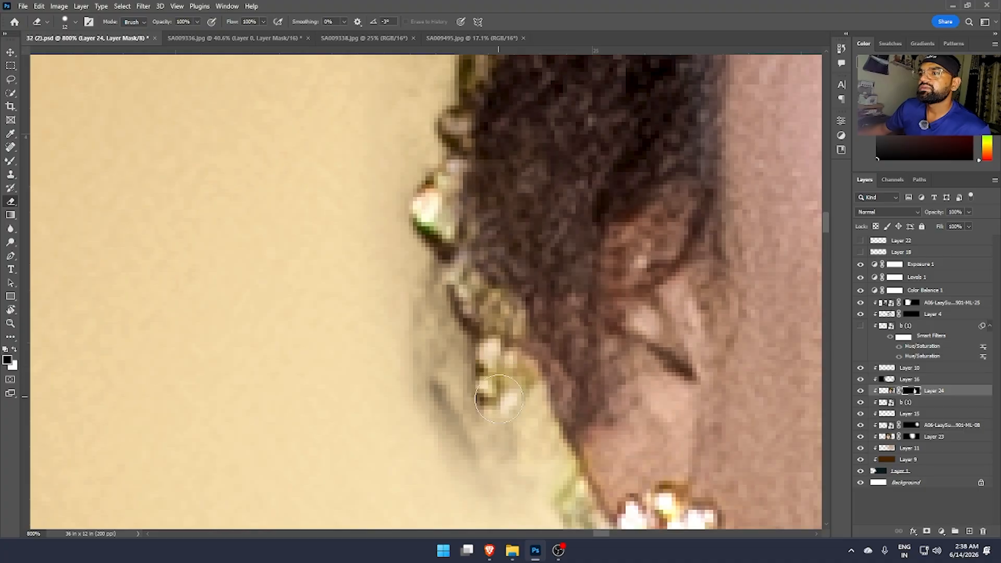
pyautogui.moveTo(588, 386); pyautogui.dragTo(491, 203)
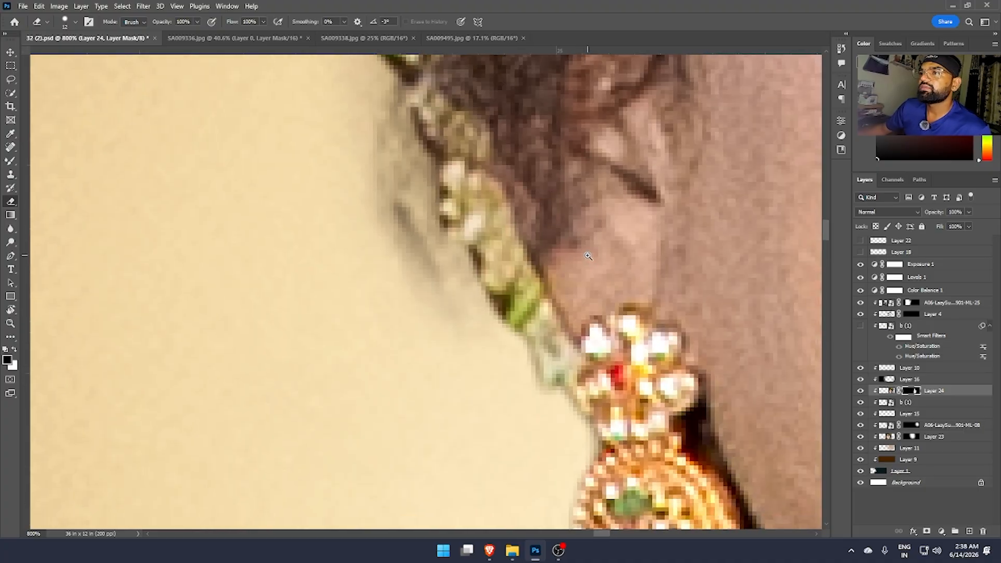
# Mask out the dark fringe beside the hair flowers and check the cutout's edges around the face, jewellery and saree.
pyautogui.scroll(-5, 588, 256)
pyautogui.scroll(4, 588, 256)
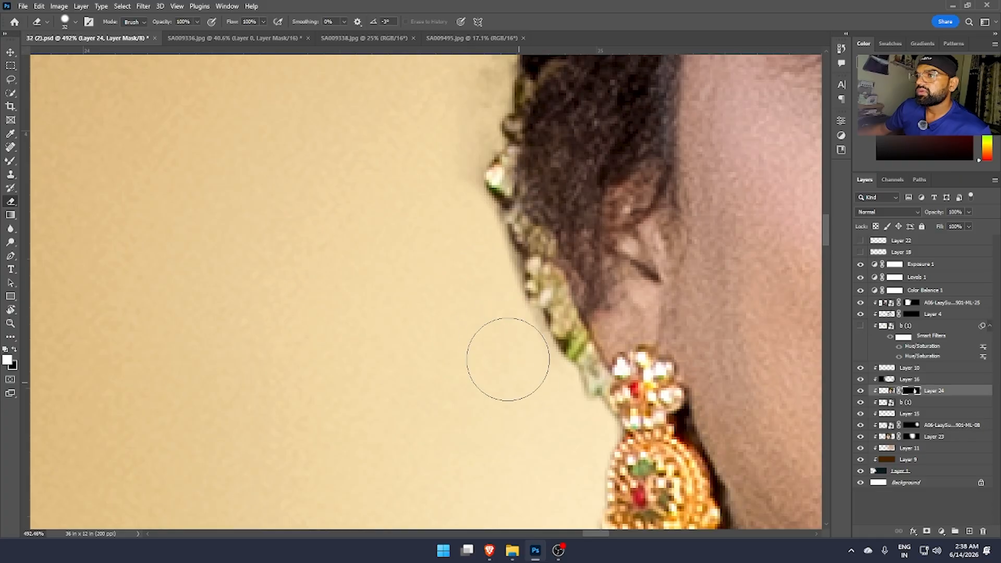
pyautogui.scroll(-10, 563, 229)
pyautogui.scroll(2, 562, 229)
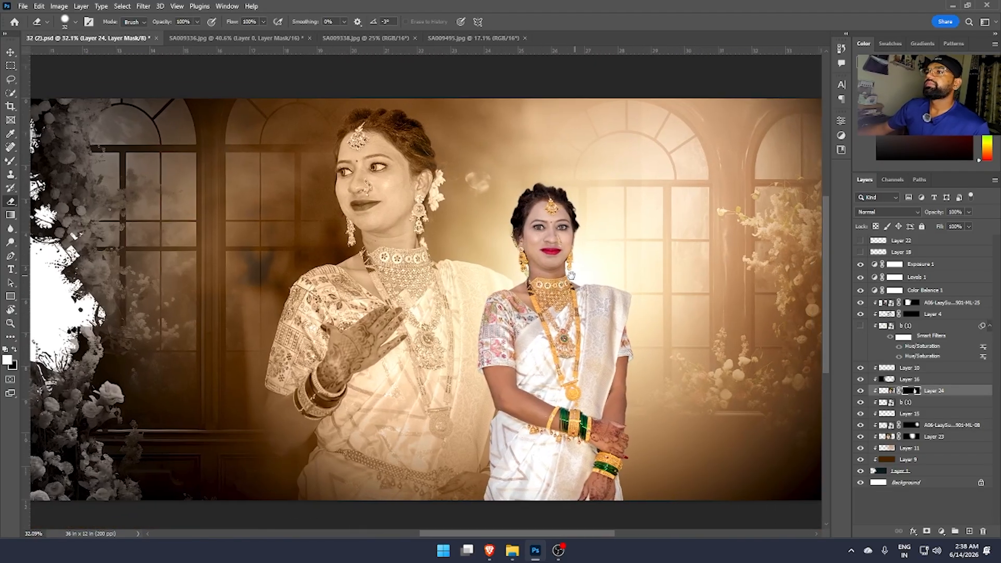
pyautogui.scroll(6, 618, 312)
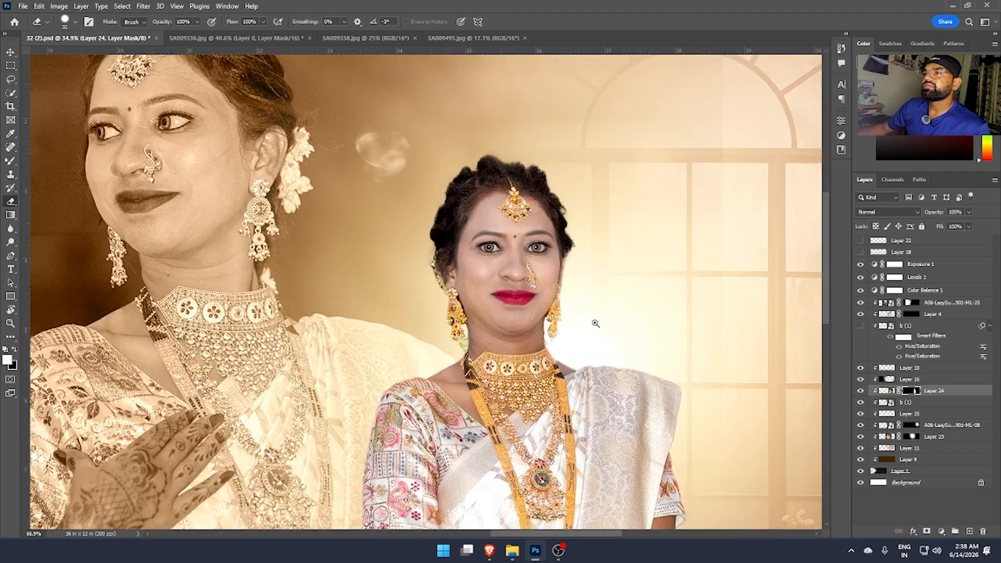
pyautogui.scroll(-3, 429, 252)
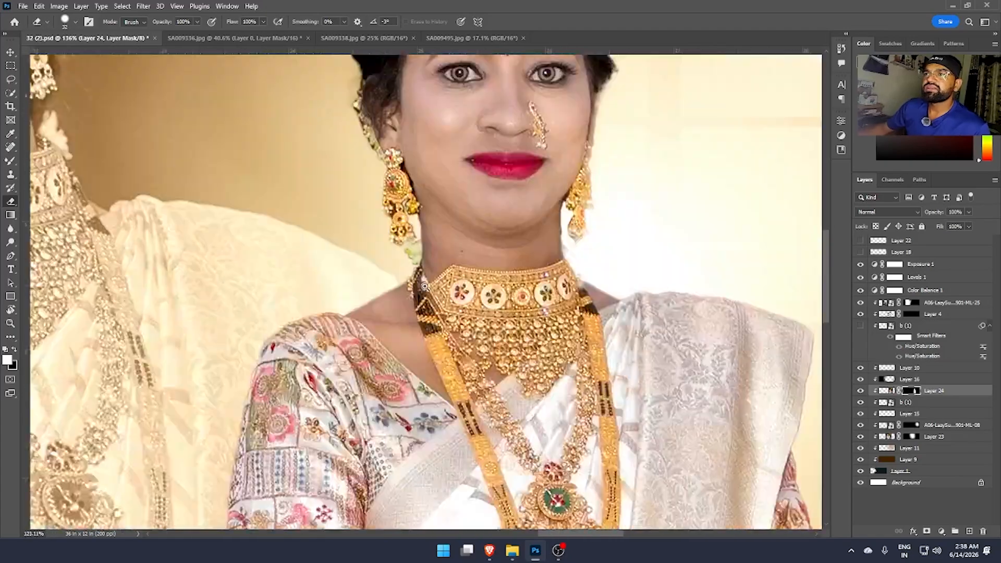
pyautogui.scroll(6, 429, 252)
pyautogui.scroll(-9, 427, 261)
pyautogui.scroll(1, 426, 270)
pyautogui.scroll(1, 427, 269)
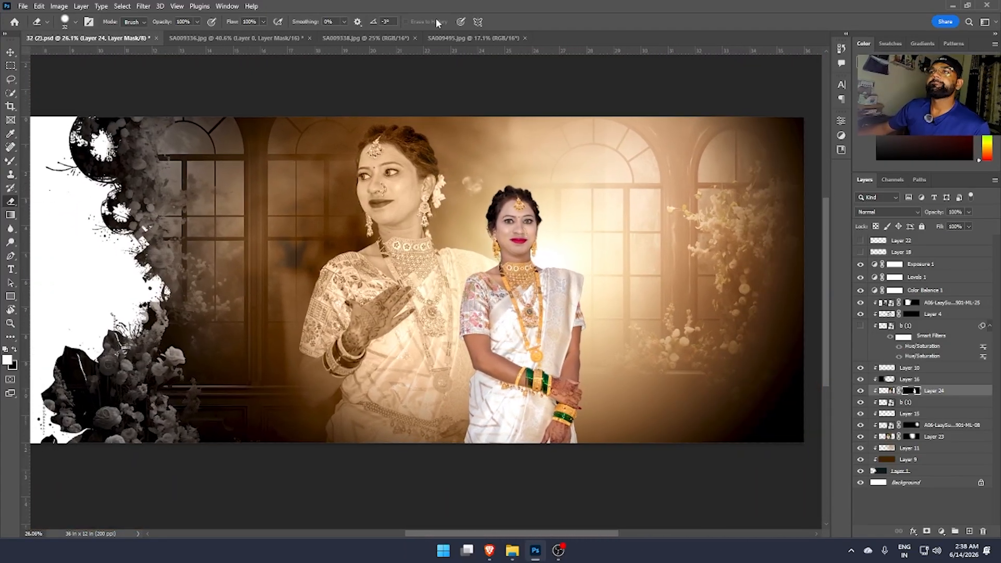
# Copy the whole couple photo SA009495.jpg and close its document without saving the changes.
pyautogui.click(472, 38)
pyautogui.click(525, 38)
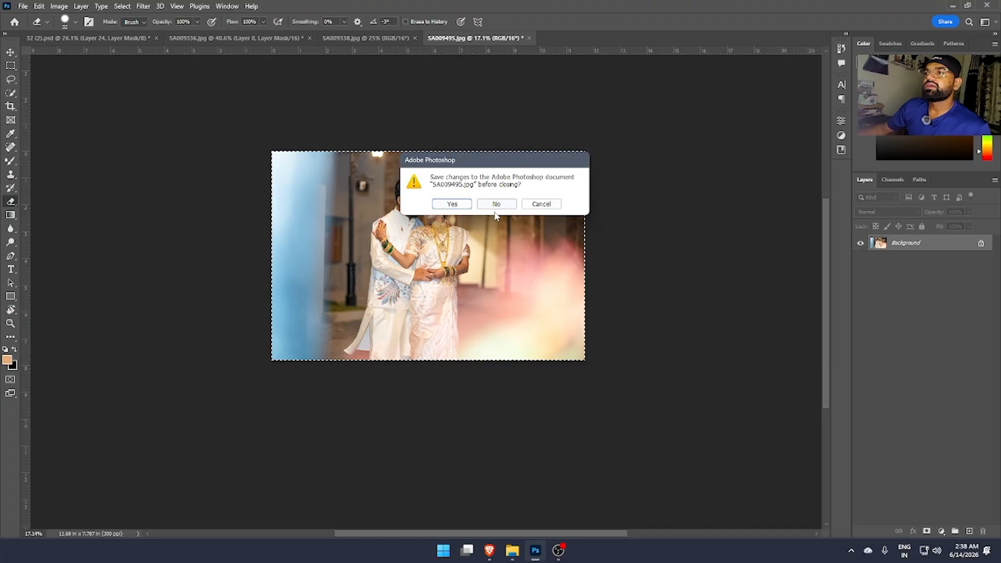
pyautogui.press('n')
pyautogui.hscroll(-3, 333, 261)
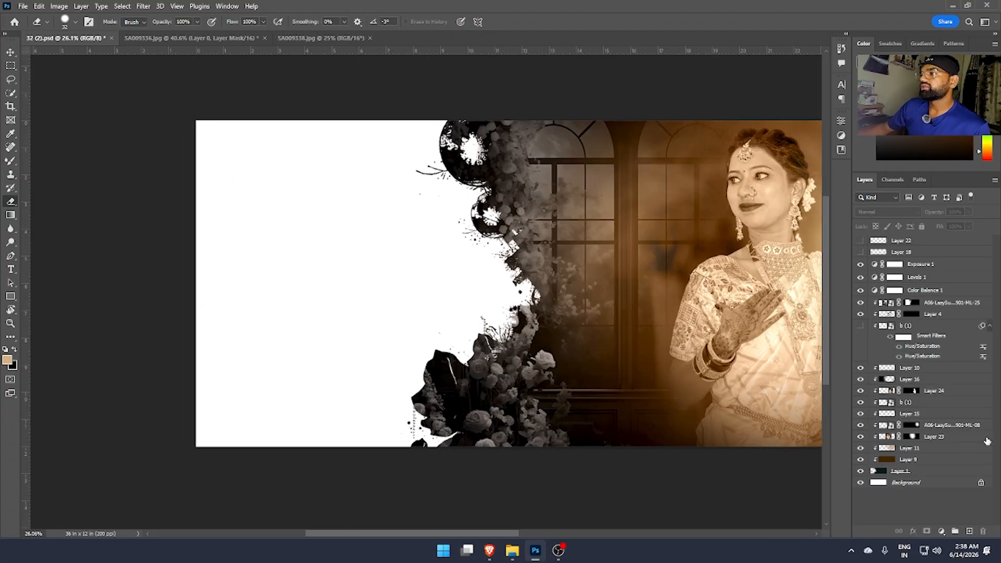
# Paste the couple photo directly above the Background layer and enlarge it to fill the white page beside the splatter edge.
pyautogui.click(907, 482)
pyautogui.hotkey('ctrl', 'v')
pyautogui.hotkey('ctrl', 't')
pyautogui.moveTo(558, 371); pyautogui.dragTo(365, 357)
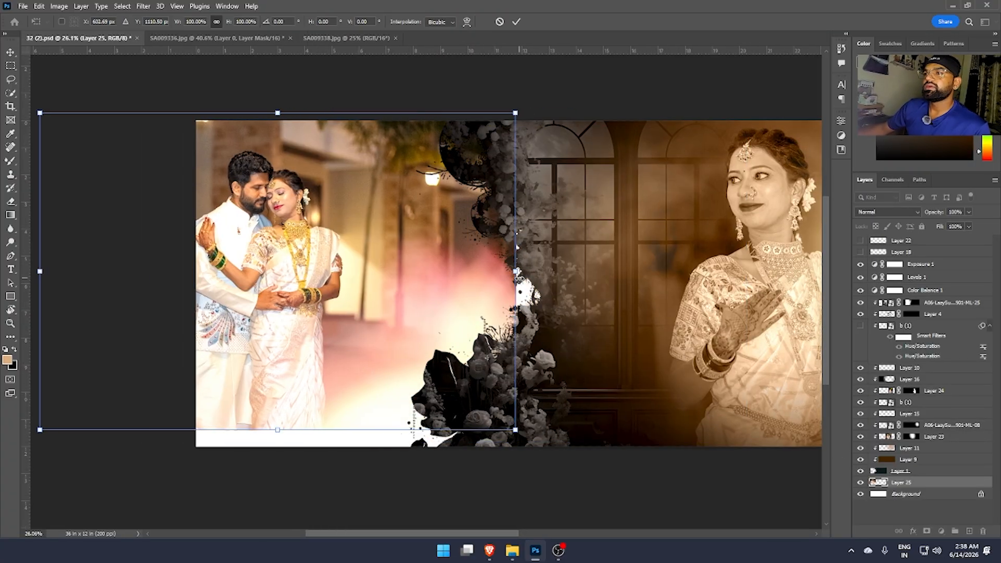
pyautogui.moveTo(514, 268); pyautogui.dragTo(661, 270)
pyautogui.moveTo(439, 274); pyautogui.dragTo(436, 293)
pyautogui.press('Return')
pyautogui.press('e')
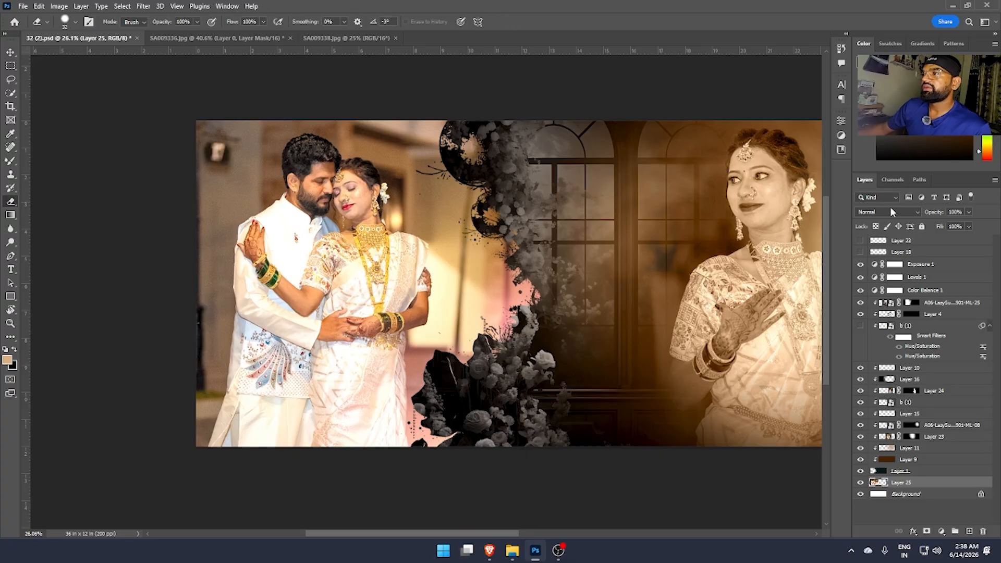
# Set the couple photo layer to Luminosity blend mode at 60% opacity.
pyautogui.click(890, 210)
pyautogui.click(874, 463)
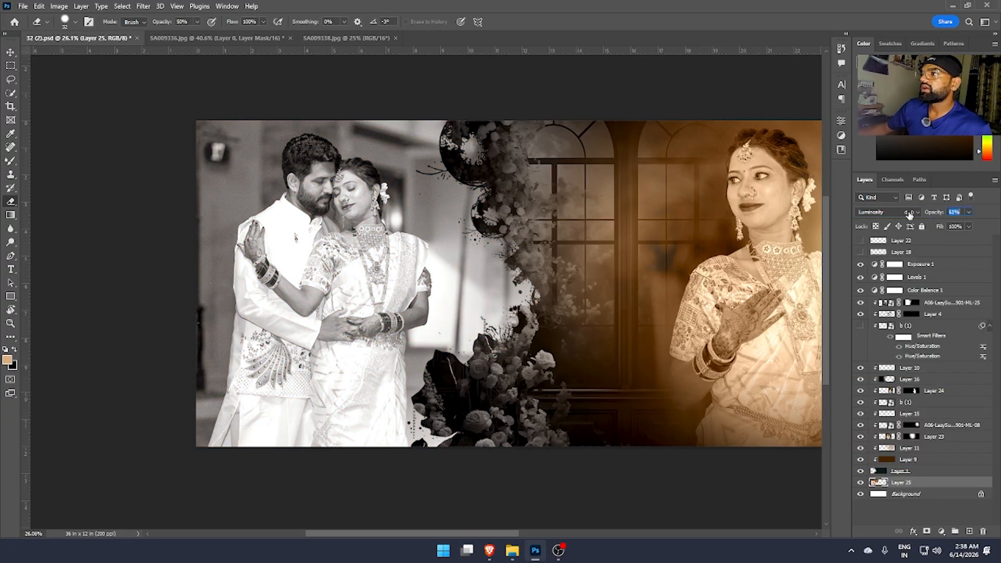
pyautogui.write('60')
pyautogui.hscroll(5, 661, 352)
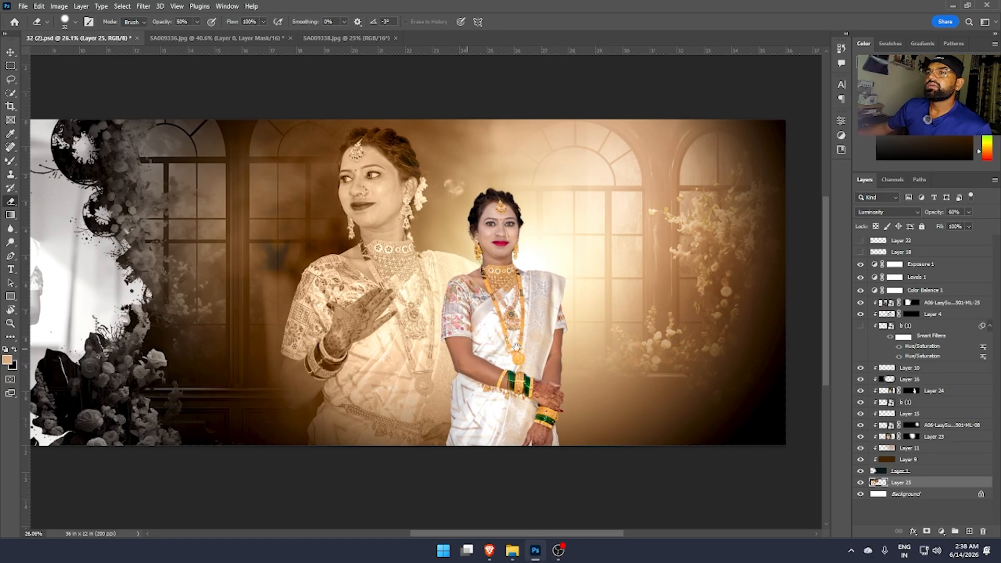
pyautogui.hscroll(1, 517, 346)
# Apply the Portraiture 4 skin-smoothing filter to the bride photo SA009338.jpg.
pyautogui.press('m')
pyautogui.click(216, 37)
pyautogui.click(344, 38)
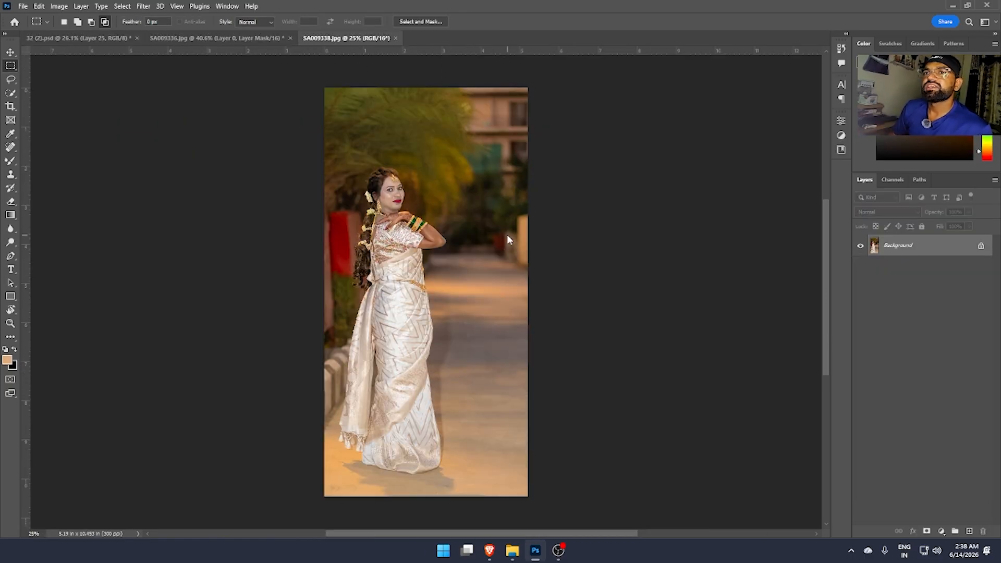
pyautogui.hotkey('ctrl', 'alt', 'f')
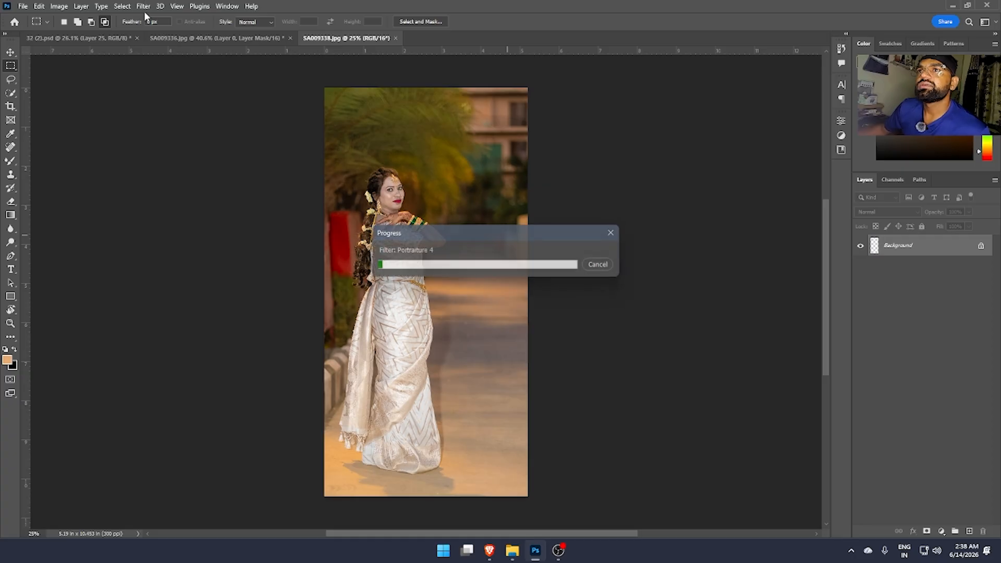
pyautogui.click(146, 11)
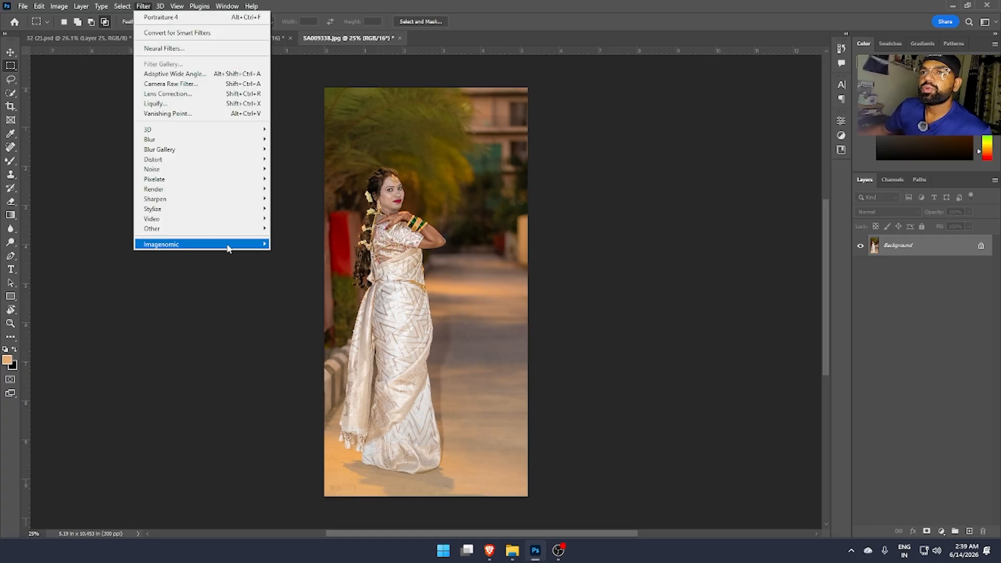
pyautogui.moveTo(208, 244)
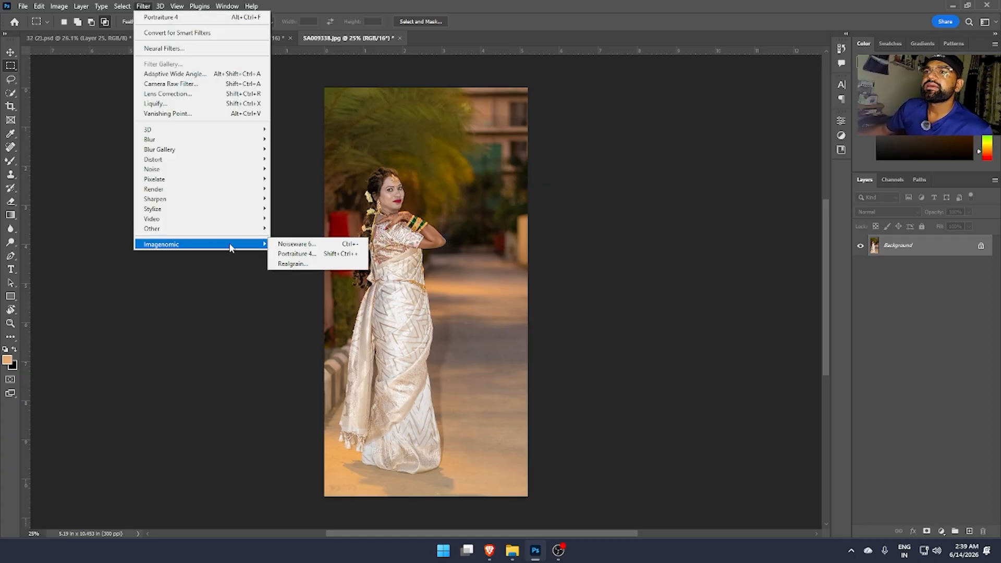
pyautogui.press('Escape')
pyautogui.hotkey('ctrl', 'z')
# Copy the whole bride photo SA009338.jpg, close its document and return to the album spread 32 (2).psd.
pyautogui.hotkey('ctrl', 'a')
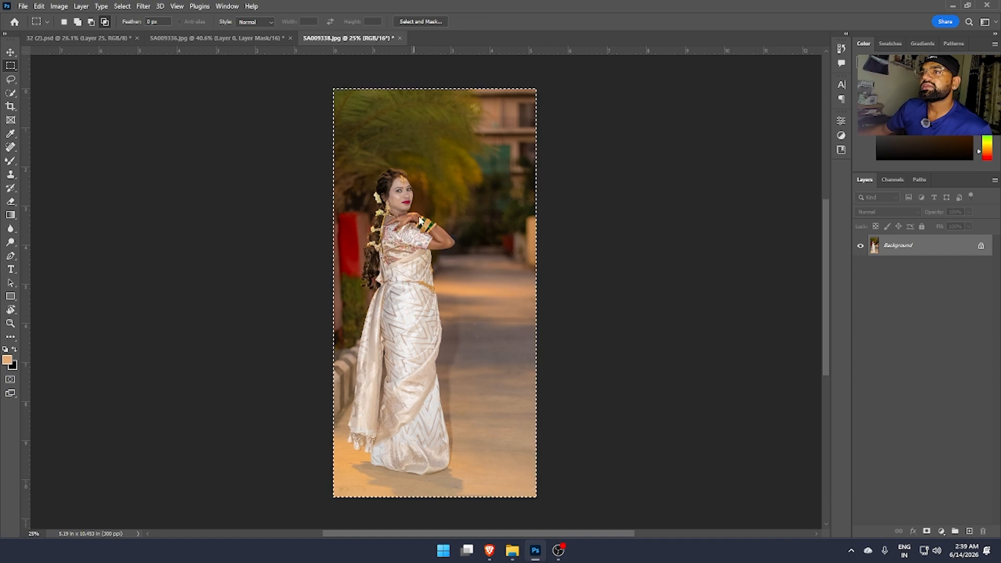
pyautogui.hotkey('ctrl', 'w')
pyautogui.press('Return')
pyautogui.click(94, 38)
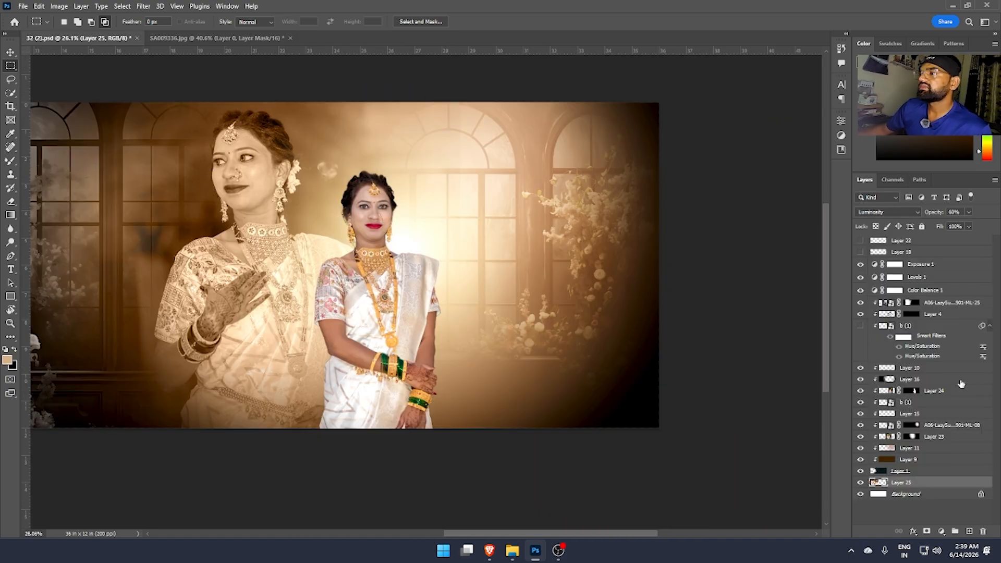
# Paste the SA009338.jpg bride photo behind the colour cutout, enlarge it on the glow side and set its blend mode to Luminosity.
pyautogui.hotkey('ctrl', 'v')
pyautogui.hotkey('ctrl', 't')
pyautogui.moveTo(459, 246); pyautogui.dragTo(708, 297)
pyautogui.press('Return')
pyautogui.click(886, 212)
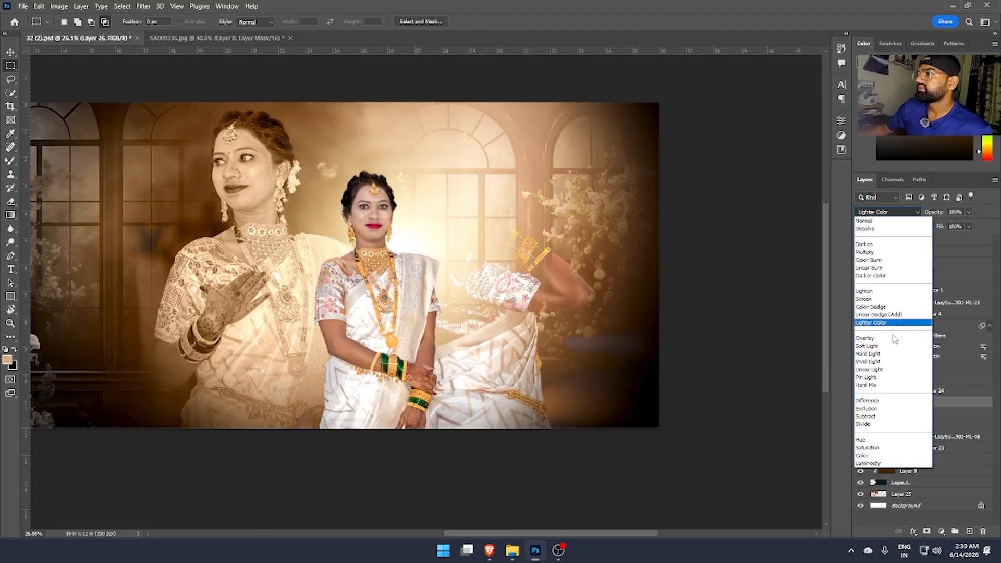
pyautogui.click(881, 463)
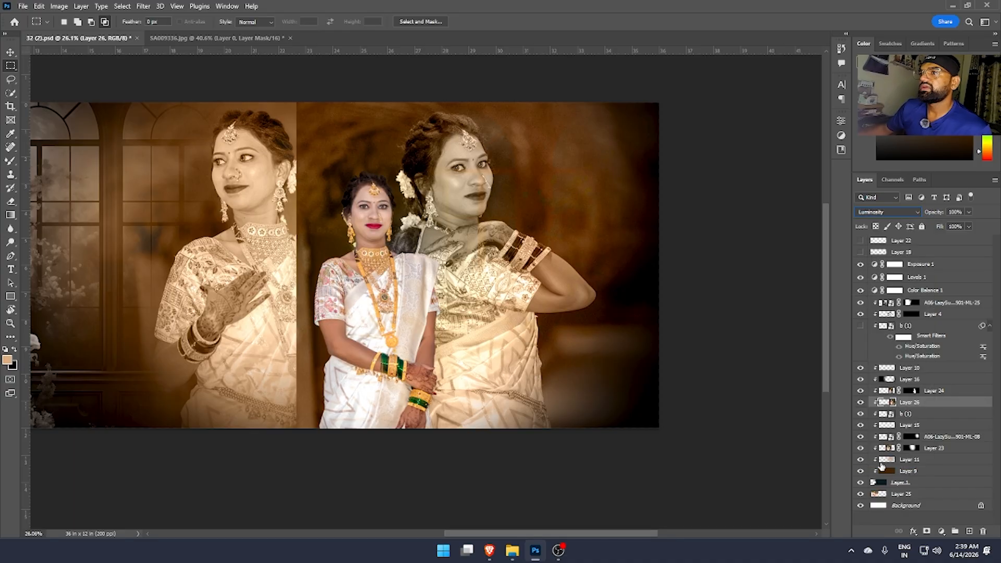
# Hide the enlarged bride photo with a black layer mask and reveal the bride through it with a large soft Eraser.
pyautogui.keyDown('alt'); pyautogui.click(926, 531); pyautogui.keyUp('alt')
pyautogui.press('e')
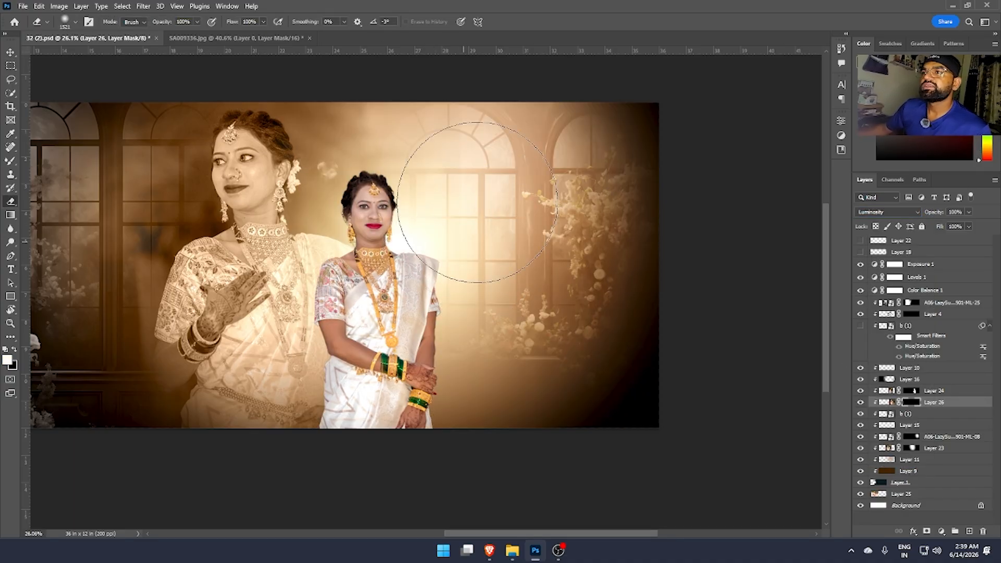
pyautogui.press('x')
pyautogui.press(']')
pyautogui.press(']')
pyautogui.press(']')
pyautogui.press(']')
pyautogui.press(']')
pyautogui.moveTo(477, 195)
pyautogui.mouseDown()
pyautogui.moveTo(464, 216)
pyautogui.moveTo(448, 213)
pyautogui.moveTo(479, 324)
pyautogui.mouseUp()
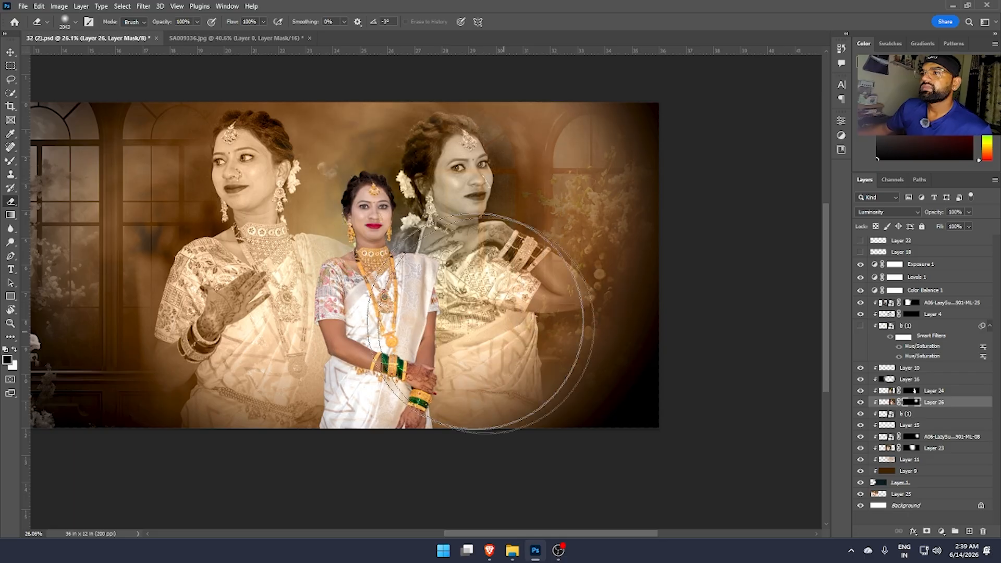
pyautogui.hscroll(-2, 479, 323)
# Scale the colour bride cutout down slightly so it stands between the two large sepia portraits.
pyautogui.hotkey('alt', ']')
pyautogui.hotkey('ctrl', 't')
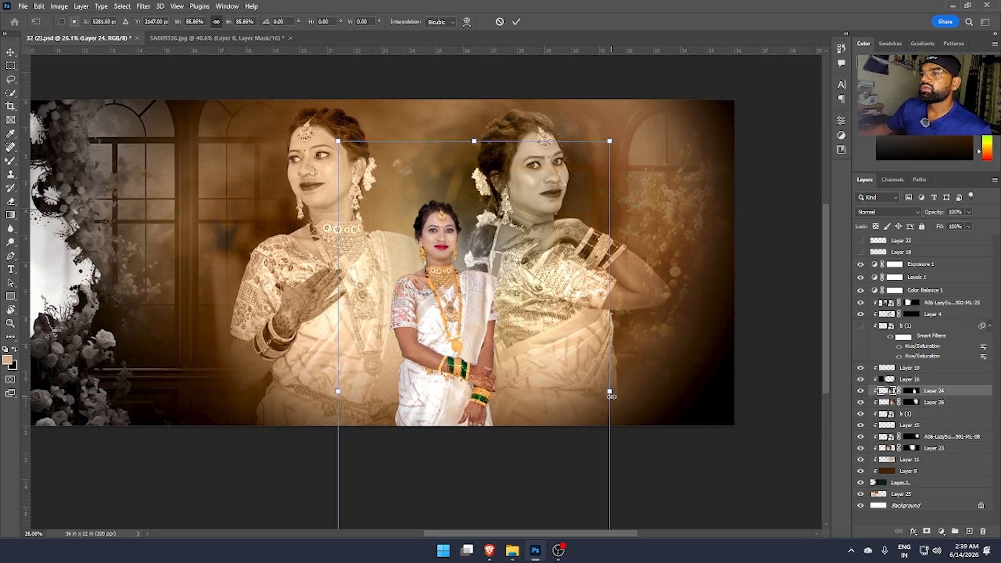
pyautogui.moveTo(612, 396)
pyautogui.mouseDown()
pyautogui.moveTo(595, 386)
pyautogui.moveTo(605, 391)
pyautogui.mouseUp()
pyautogui.press('Return')
pyautogui.press('e')
pyautogui.hscroll(-1, 462, 357)
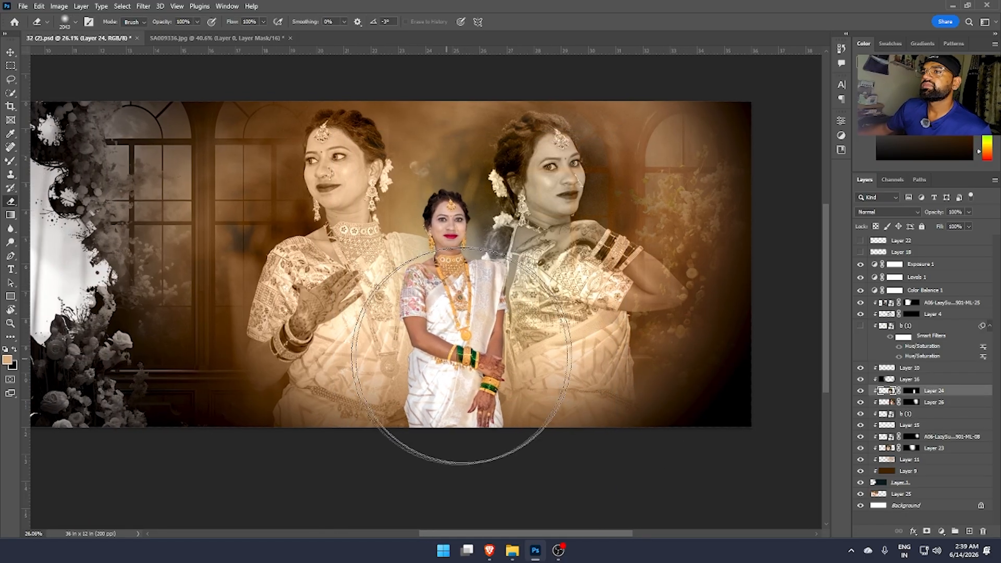
# Delete the masked SA009338.jpg bride layer behind the colour cutout.
pyautogui.moveTo(461, 357); pyautogui.dragTo(465, 360)
pyautogui.hotkey('alt', '[')
pyautogui.moveTo(568, 303); pyautogui.dragTo(569, 306)
pyautogui.hscroll(-1, 521, 308)
pyautogui.hscroll(2, 495, 309)
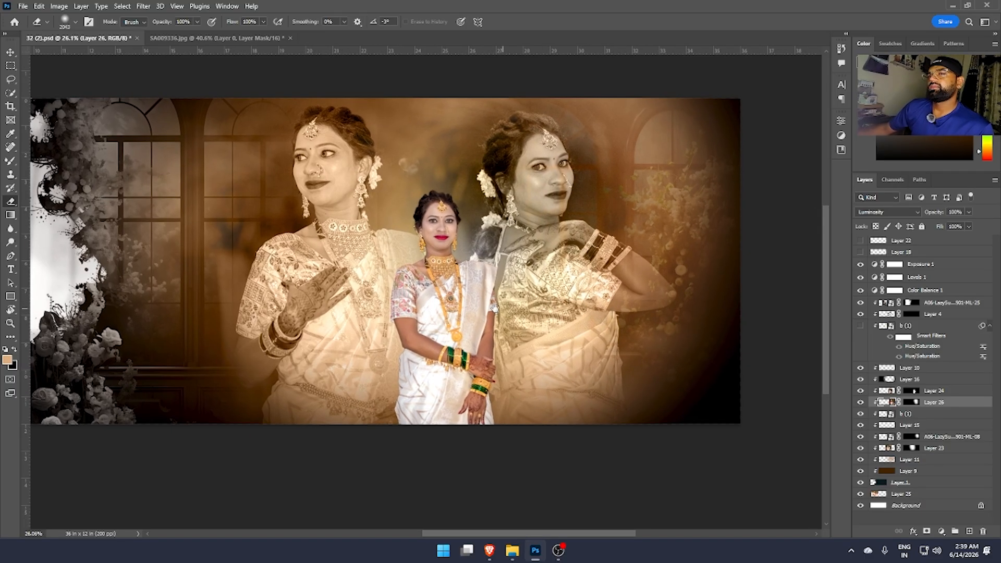
pyautogui.hscroll(-5, 496, 309)
pyautogui.hscroll(4, 495, 309)
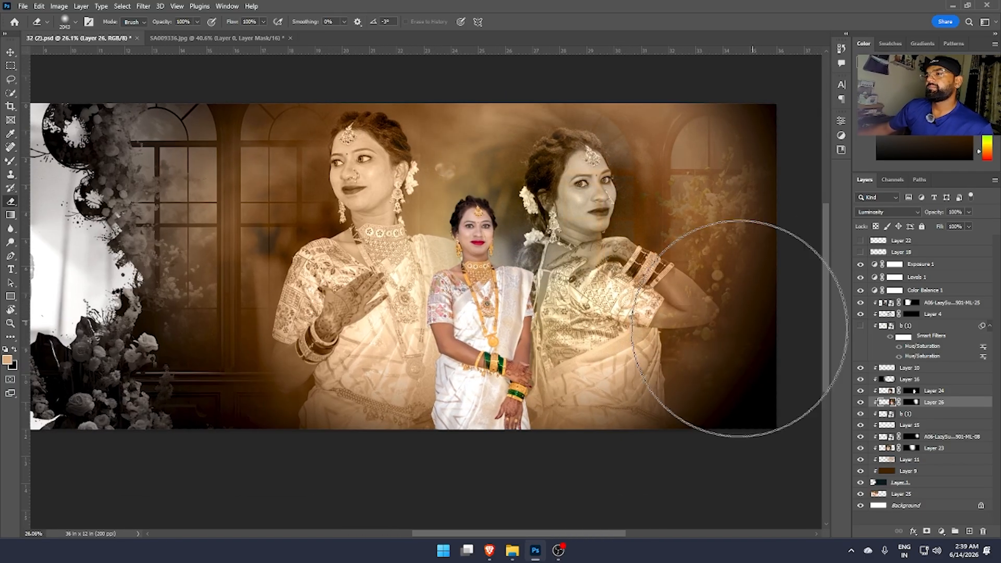
pyautogui.press('Delete')
# Place a vertical guide at 18 inches in the spread's centre and shift the bride cutout and sepia portrait further right.
pyautogui.hscroll(-1, 719, 327)
pyautogui.moveTo(522, 316); pyautogui.dragTo(543, 316)
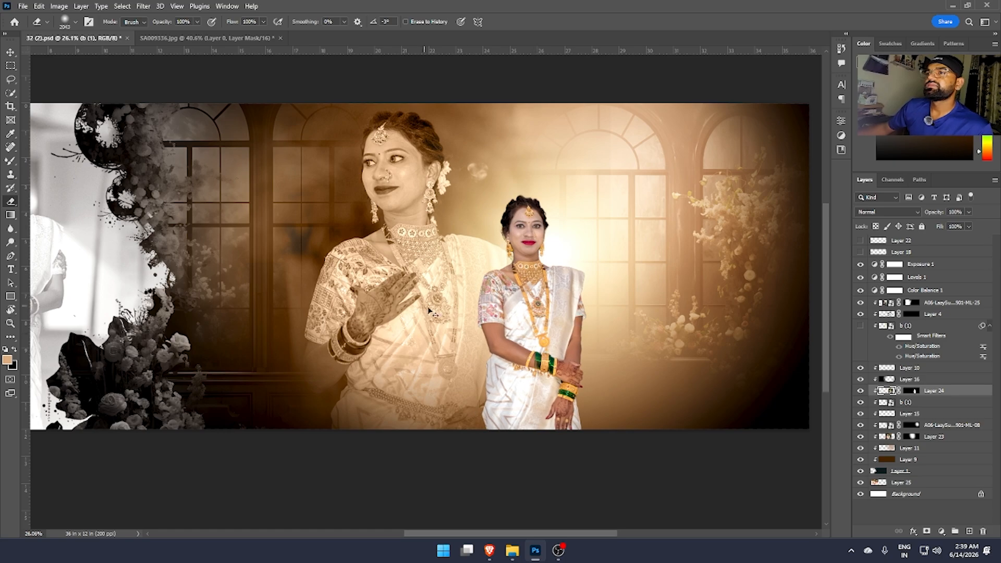
pyautogui.keyDown('ctrl'); pyautogui.click(421, 308); pyautogui.keyUp('ctrl')
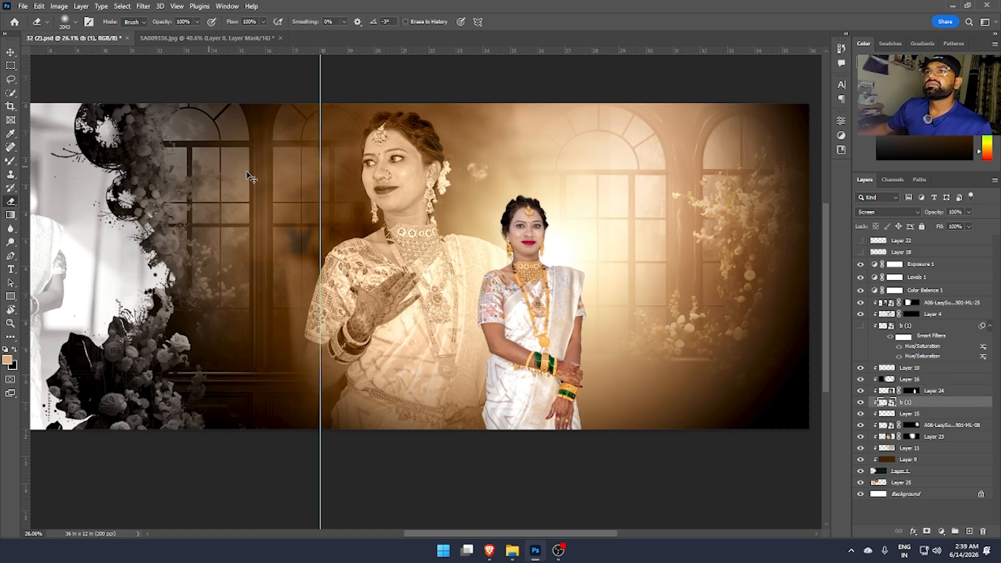
pyautogui.moveTo(388, 239); pyautogui.dragTo(462, 228)
pyautogui.moveTo(461, 228); pyautogui.dragTo(378, 191)
pyautogui.moveTo(378, 191); pyautogui.dragTo(581, 238)
pyautogui.moveTo(582, 237); pyautogui.dragTo(417, 264)
pyautogui.moveTo(317, 277); pyautogui.dragTo(339, 276)
pyautogui.hotkey('ctrl', 'z')
pyautogui.moveTo(425, 324); pyautogui.dragTo(407, 323)
pyautogui.moveTo(313, 356); pyautogui.dragTo(327, 355)
pyautogui.moveTo(417, 371); pyautogui.dragTo(435, 375)
# Enlarge the colour bride cutout to nearly the full page height and position it just right of the sepia portrait.
pyautogui.hotkey('ctrl', 't')
pyautogui.moveTo(593, 378); pyautogui.dragTo(628, 365)
pyautogui.moveTo(516, 371)
pyautogui.mouseDown()
pyautogui.moveTo(534, 378)
pyautogui.moveTo(503, 381)
pyautogui.moveTo(516, 367)
pyautogui.mouseUp()
pyautogui.press('Return')
pyautogui.press('e')
pyautogui.moveTo(659, 357); pyautogui.dragTo(640, 358)
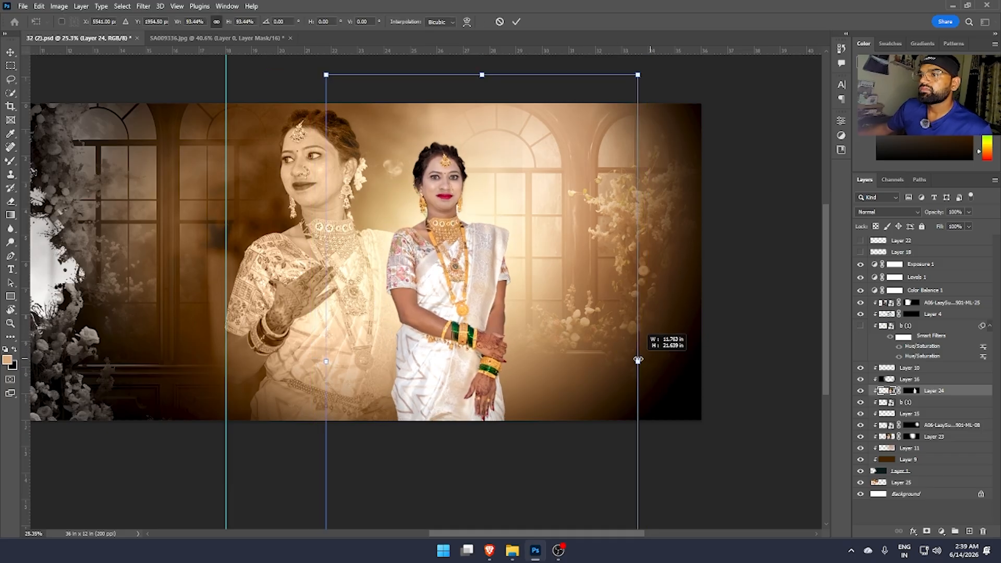
pyautogui.moveTo(430, 191); pyautogui.dragTo(459, 189)
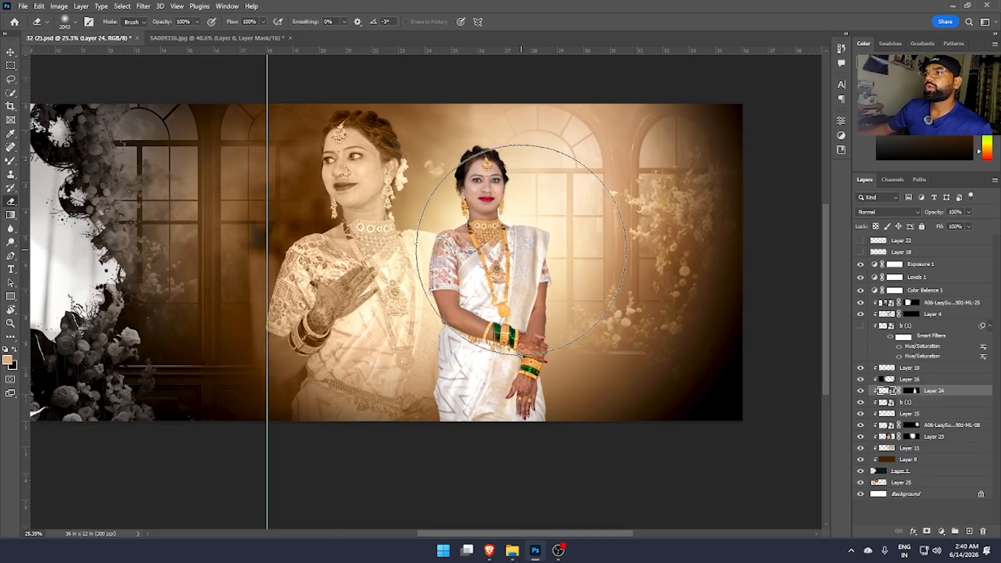
pyautogui.hotkey('alt', 'Tab')
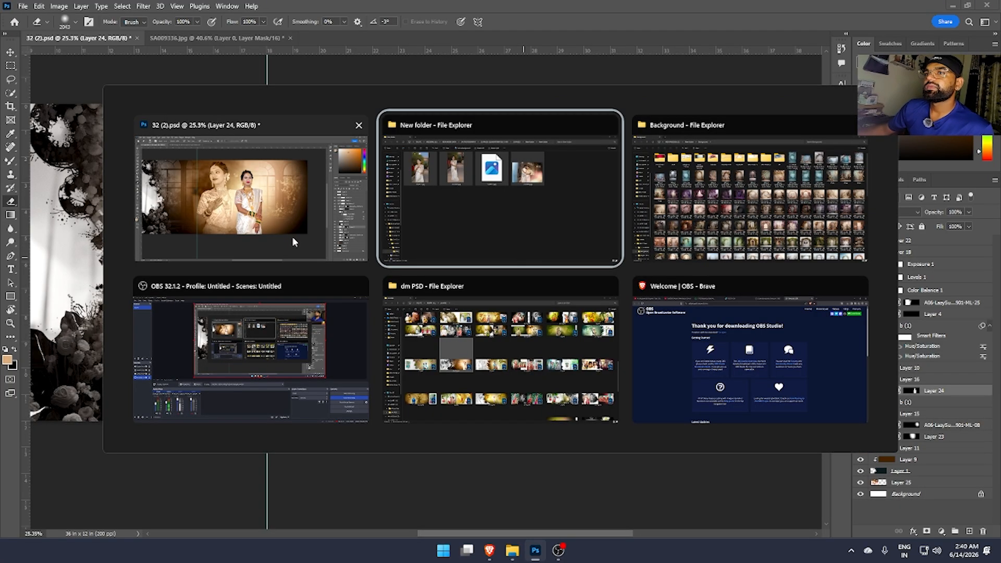
pyautogui.click(310, 211)
pyautogui.click(204, 38)
pyautogui.press('m')
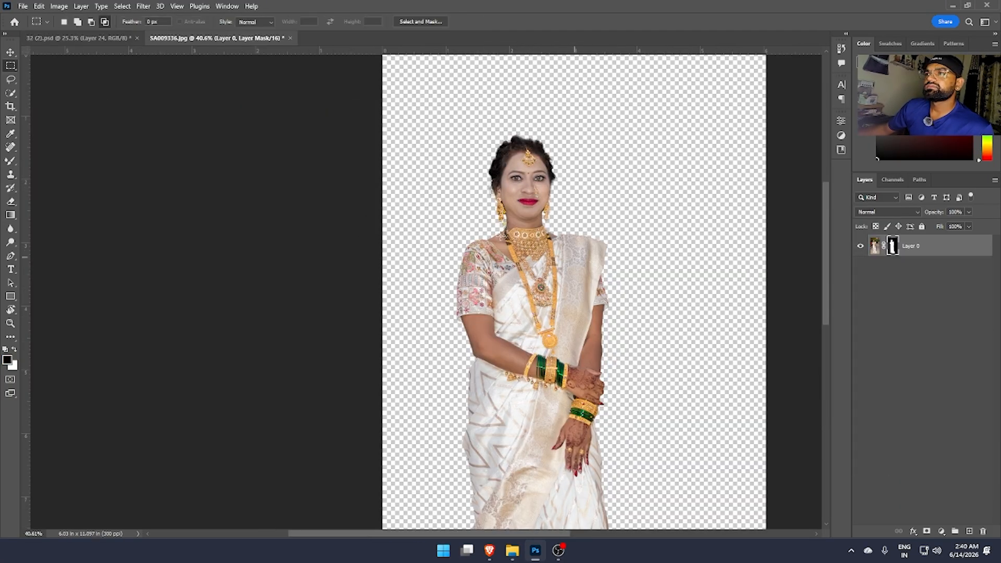
pyautogui.click(101, 40)
# Delete the arched-window and flower overlay layer behind the colour bride cutout.
pyautogui.moveTo(592, 295); pyautogui.dragTo(180, 297)
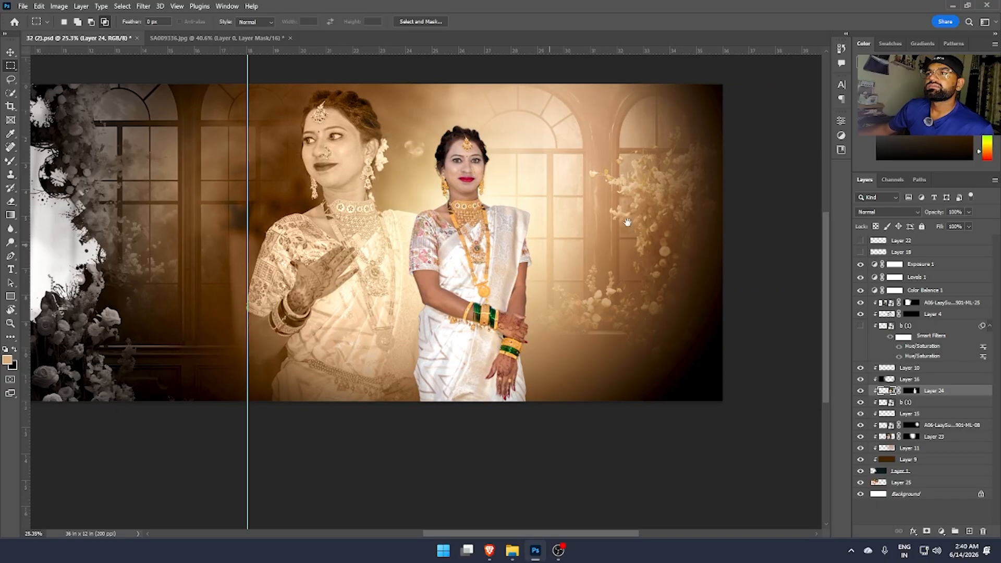
pyautogui.moveTo(627, 223); pyautogui.dragTo(547, 220)
pyautogui.press('Delete')
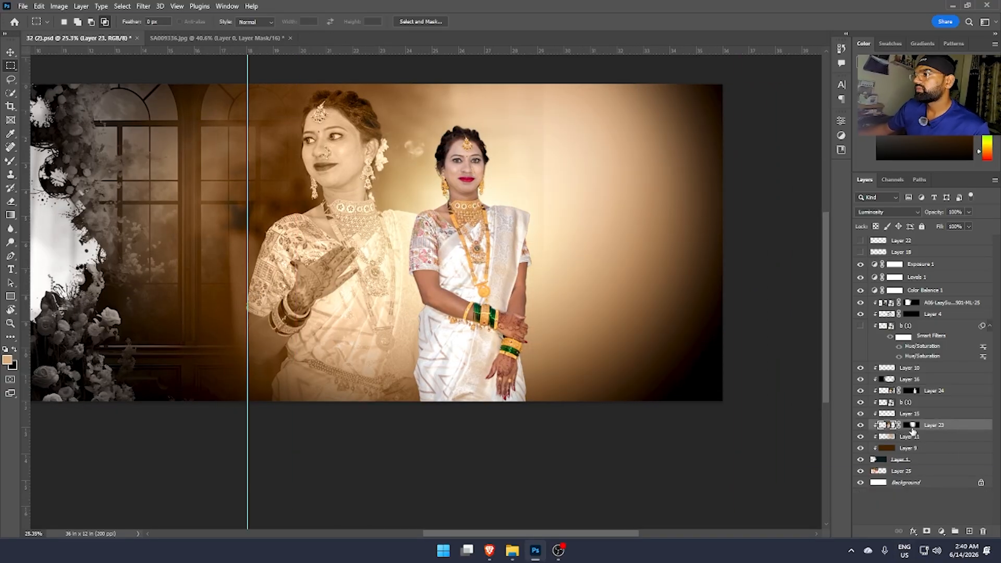
# Soften the vertical seam right of the bride cutout on Layer 23's mask with a large soft Eraser.
pyautogui.press('e')
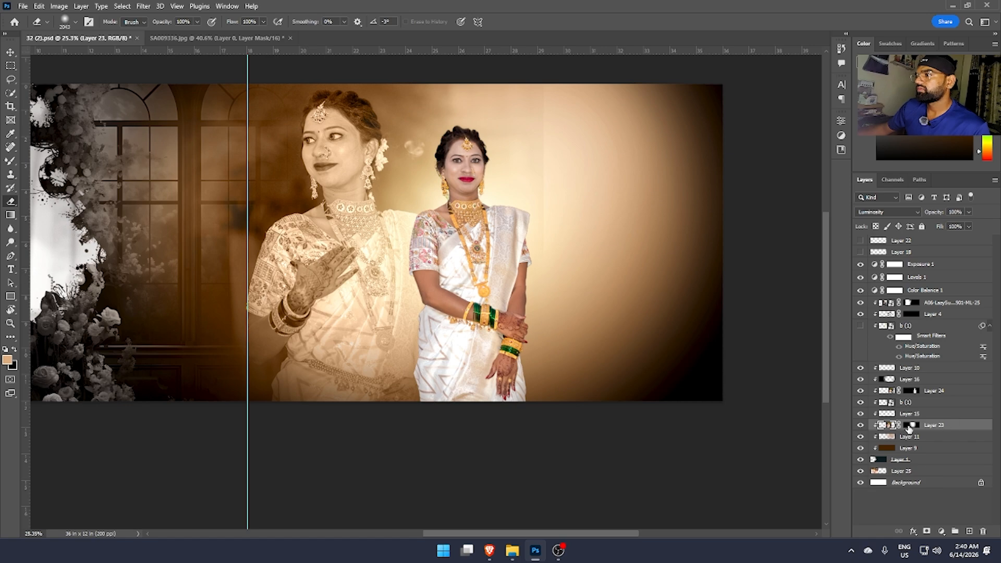
pyautogui.scroll(1, 594, 224)
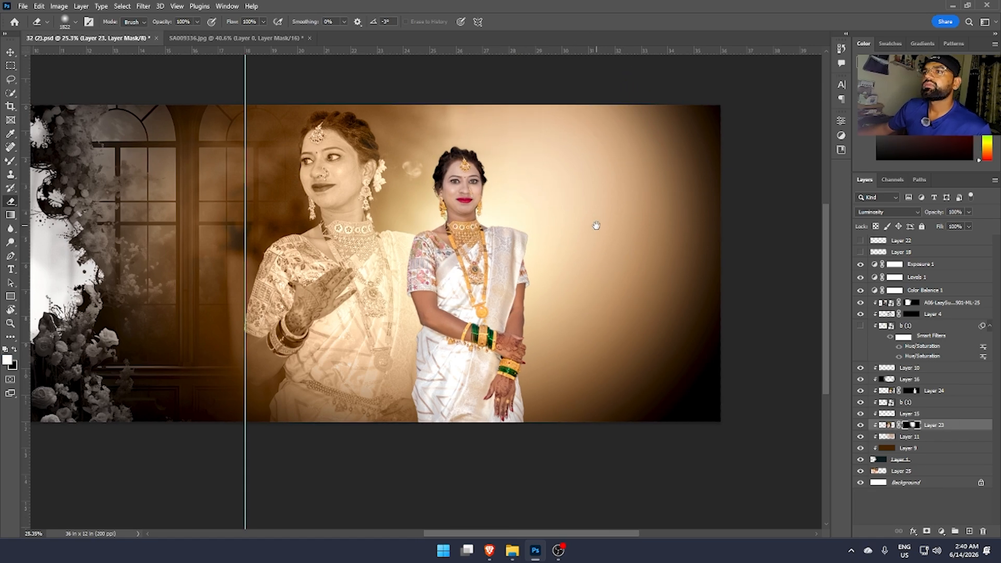
pyautogui.hscroll(-1, 526, 285)
pyautogui.press('x')
# Paste the SA009338.jpg bride photo into the spread again and move its layer directly beneath the colour bride cutout.
pyautogui.press('m')
pyautogui.moveTo(526, 285); pyautogui.dragTo(442, 290)
pyautogui.keyDown('ctrl'); pyautogui.click(553, 287); pyautogui.keyUp('ctrl')
pyautogui.hotkey('alt', 'Tab')
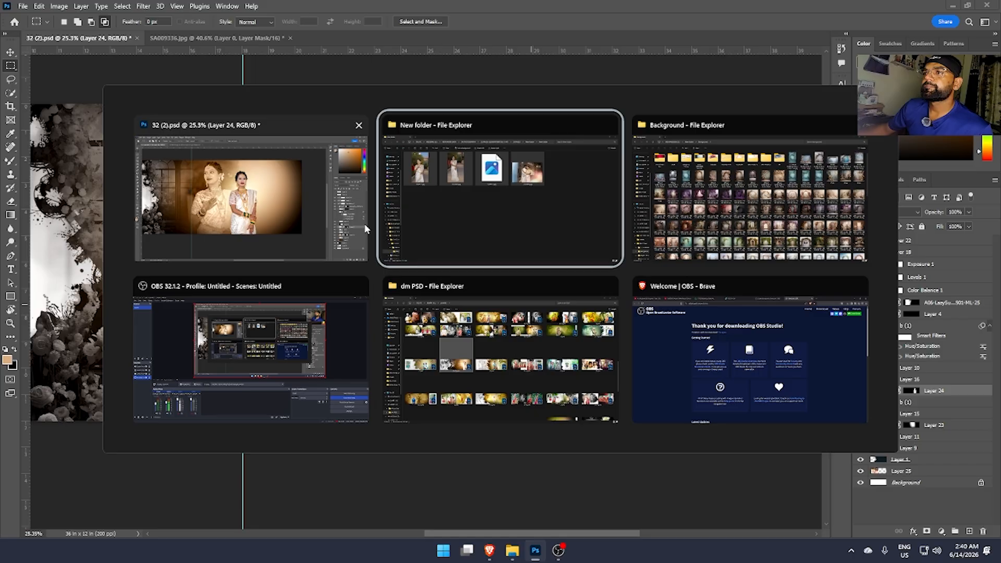
pyautogui.click(261, 195)
pyautogui.hotkey('alt', 'Tab')
pyautogui.hotkey('alt', 'Tab')
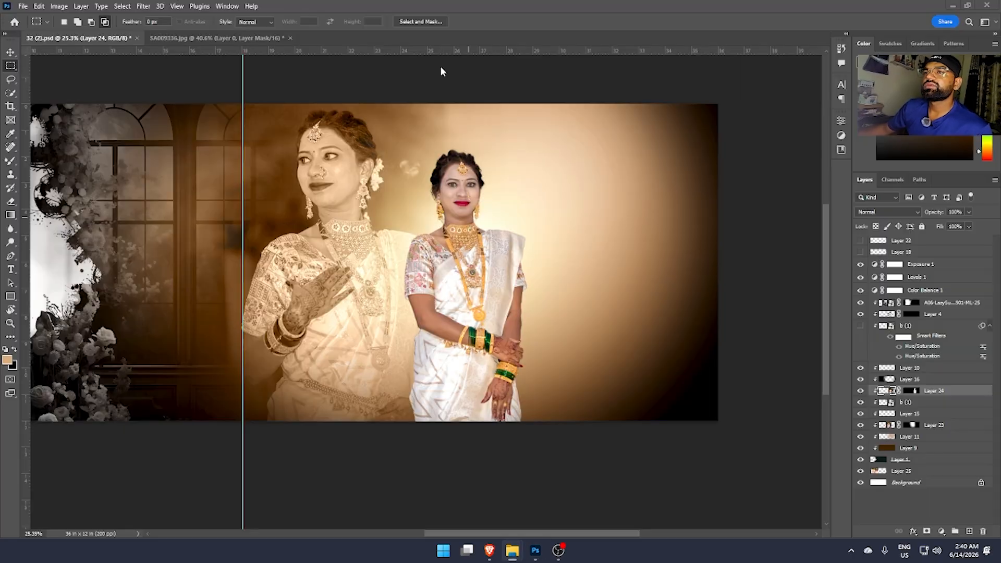
pyautogui.hotkey('ctrl', 'v')
pyautogui.moveTo(425, 268); pyautogui.dragTo(603, 279)
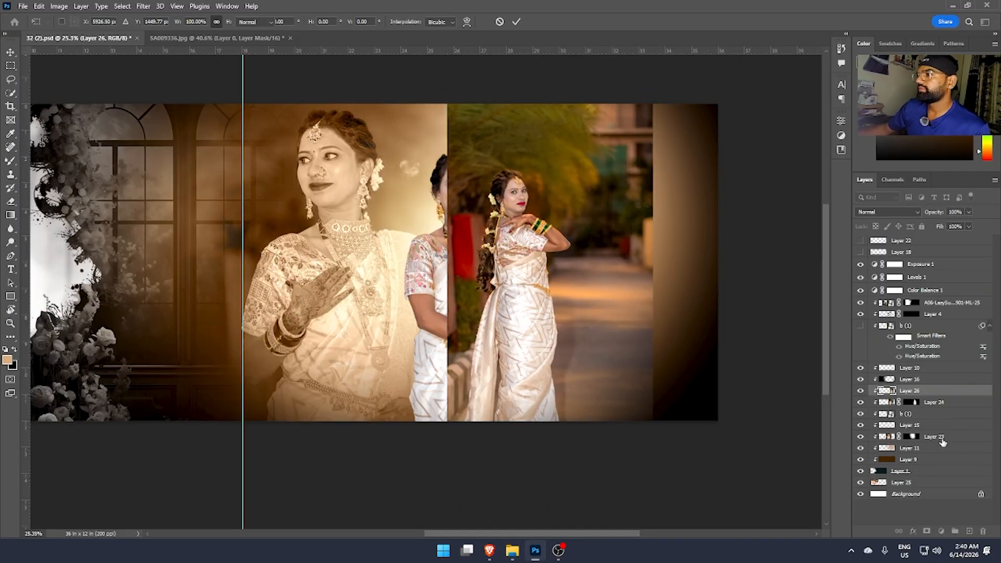
pyautogui.moveTo(910, 390); pyautogui.dragTo(926, 412)
# Enlarge the pasted bride photo to roughly double size and position her face and raised hand right of the colour cutout.
pyautogui.hotkey('ctrl', 't')
pyautogui.moveTo(654, 302); pyautogui.dragTo(771, 292)
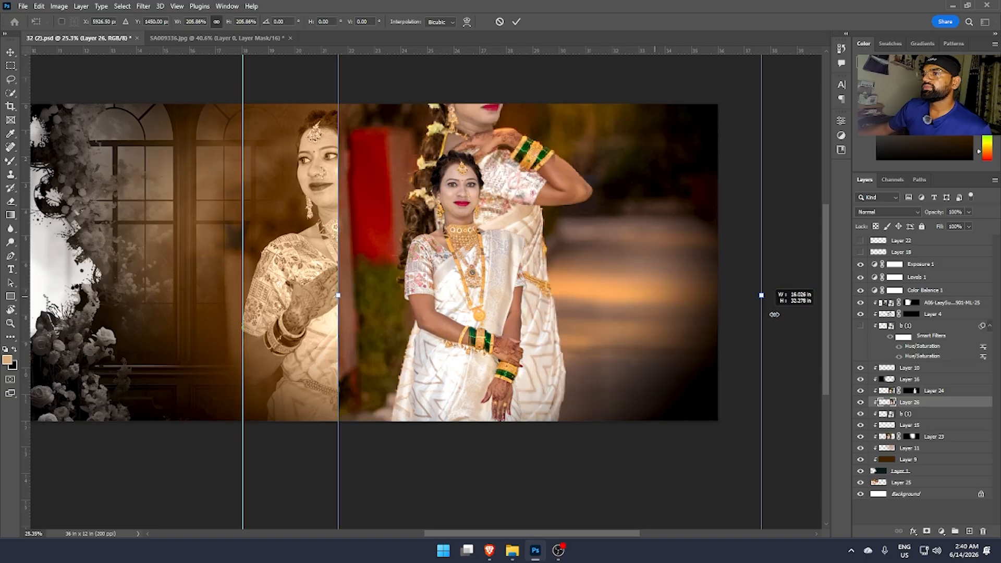
pyautogui.moveTo(539, 306); pyautogui.dragTo(608, 394)
pyautogui.press('Return')
pyautogui.press('m')
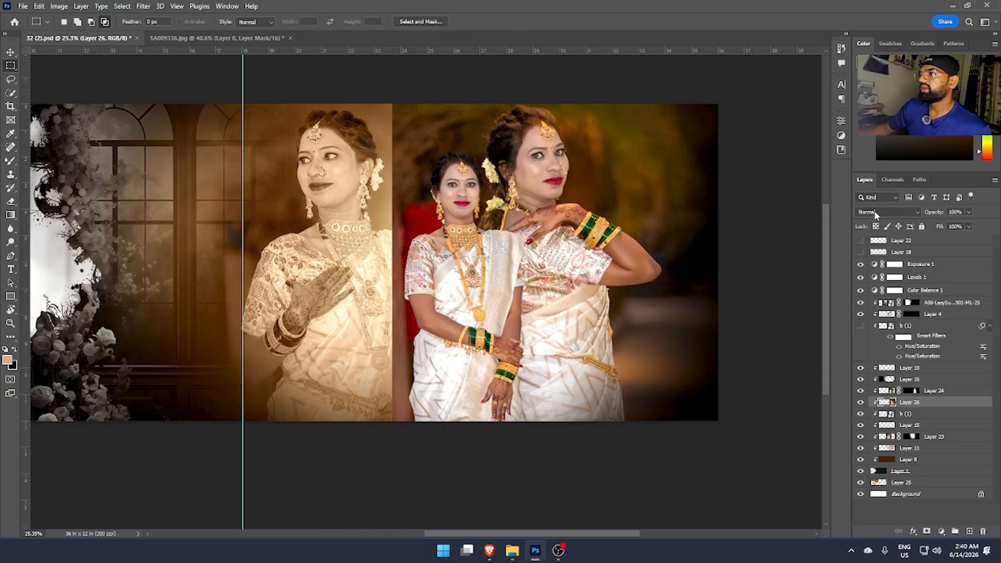
# Set Layer 26 to Overlay, hide it with a black mask, and reveal the bride through the mask with a large soft Eraser.
pyautogui.click(886, 211)
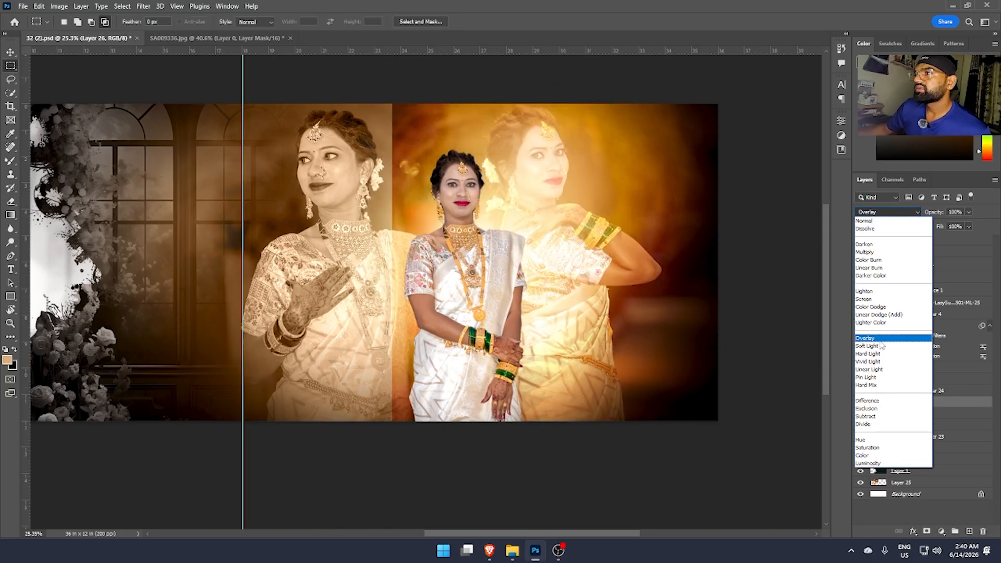
pyautogui.click(880, 339)
pyautogui.keyDown('alt'); pyautogui.click(927, 531); pyautogui.keyUp('alt')
pyautogui.press('e')
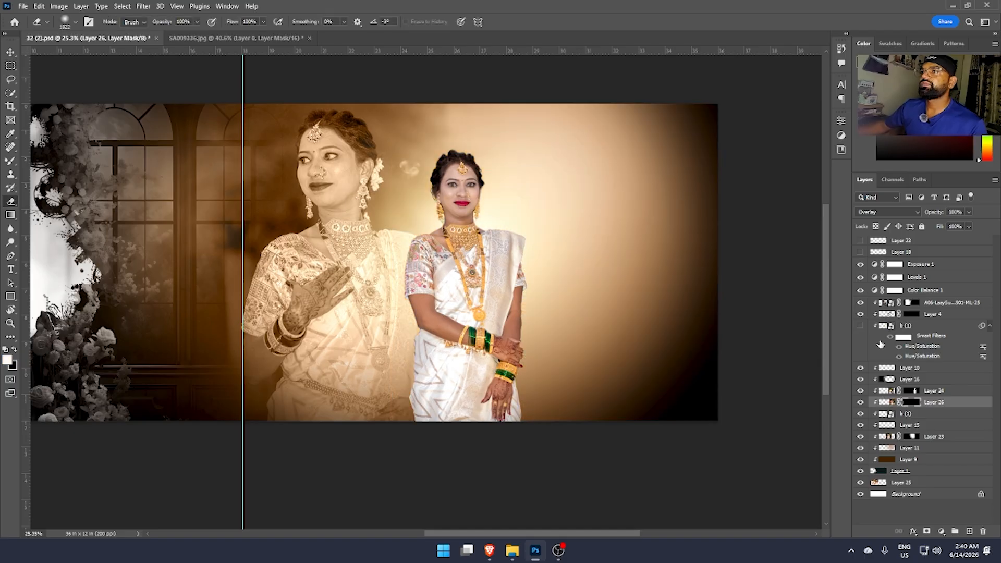
pyautogui.moveTo(574, 229)
pyautogui.mouseDown()
pyautogui.moveTo(594, 208)
pyautogui.moveTo(555, 162)
pyautogui.moveTo(561, 295)
pyautogui.mouseUp()
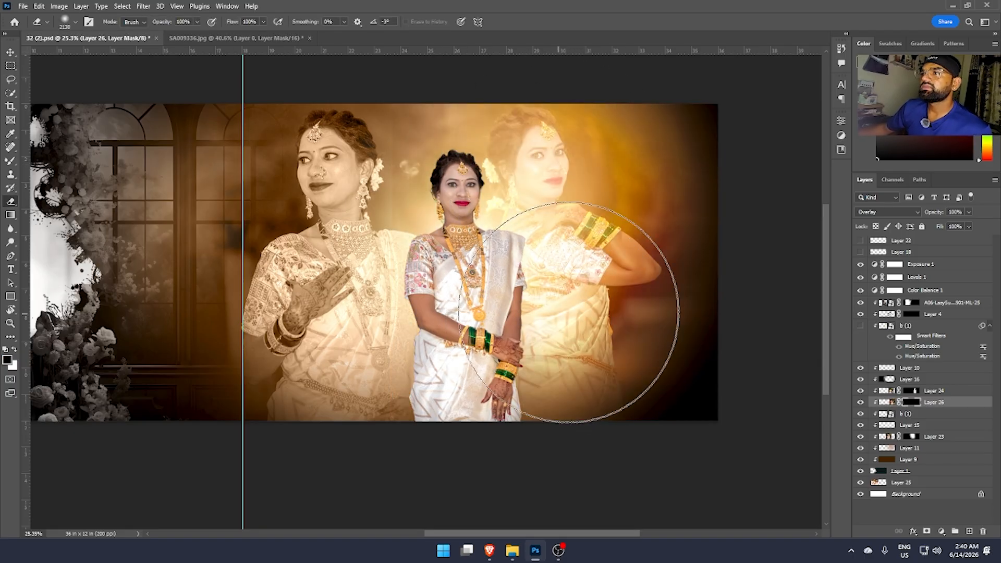
pyautogui.press('x')
# Move the overlaid Layer 26 bride slightly to the right, away from the colour bride cutout.
pyautogui.hotkey('ctrl', 't')
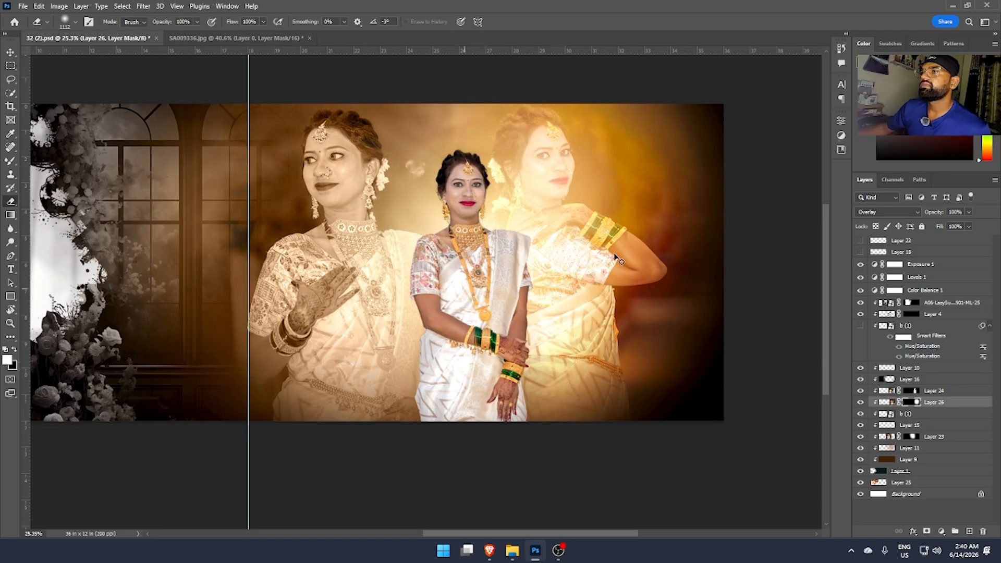
pyautogui.moveTo(636, 252); pyautogui.dragTo(649, 254)
pyautogui.press('Return')
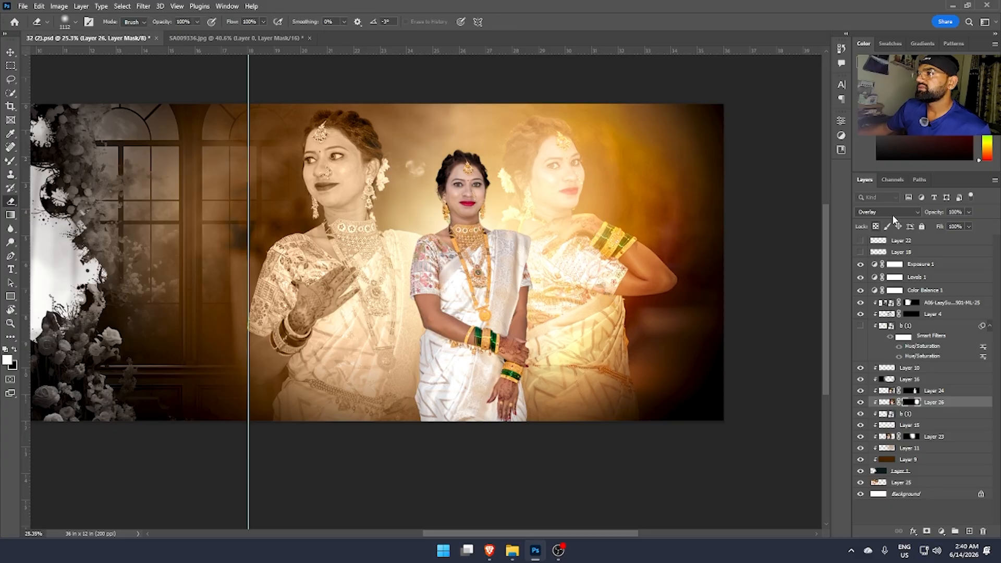
# Toggle Layer 11's visibility to check its glow, and lower the layer's opacity to 50%.
pyautogui.click(889, 448)
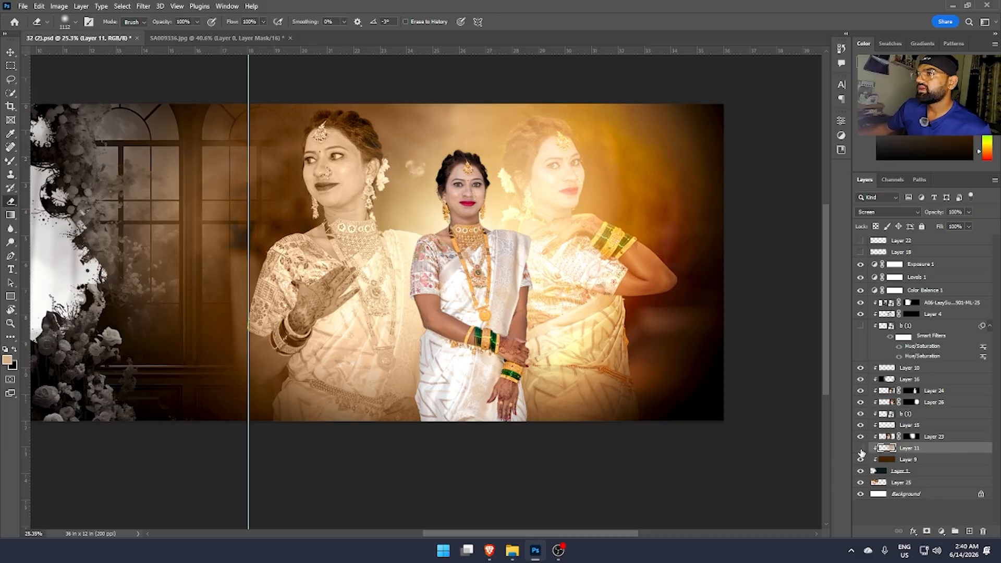
pyautogui.click(861, 450)
pyautogui.click(860, 449)
pyautogui.click(860, 450)
pyautogui.click(861, 450)
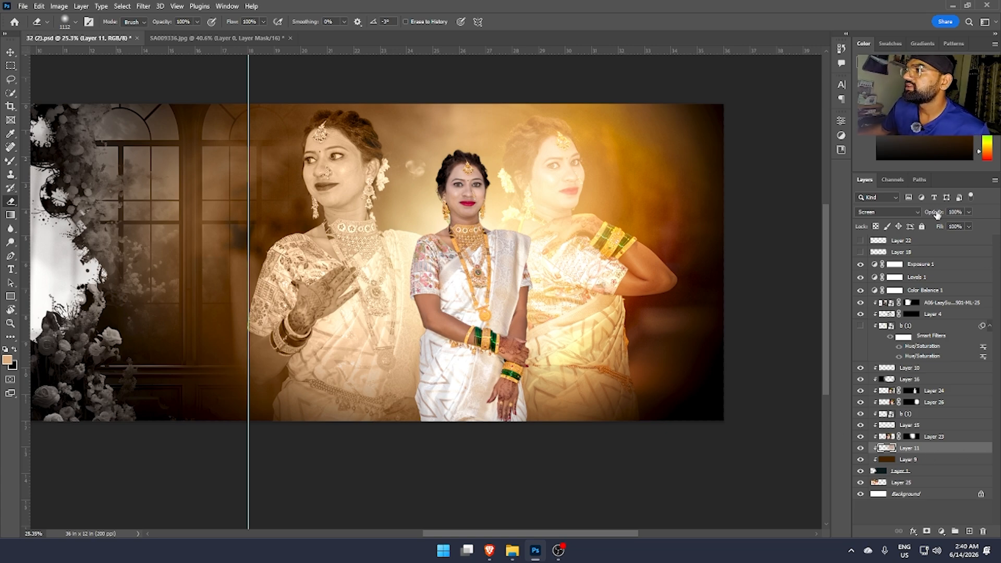
pyautogui.moveTo(891, 212); pyautogui.dragTo(909, 212)
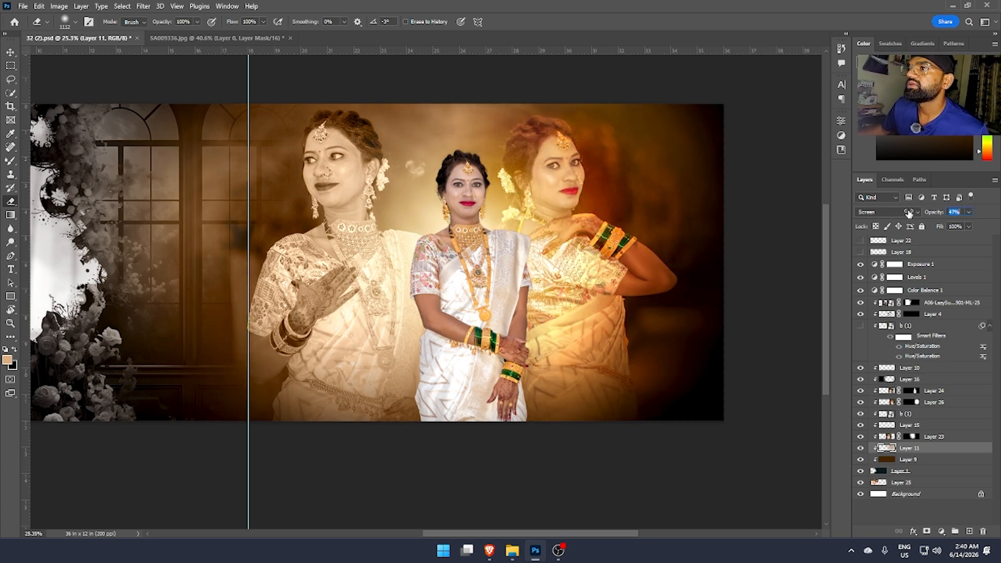
pyautogui.moveTo(599, 374); pyautogui.dragTo(666, 393)
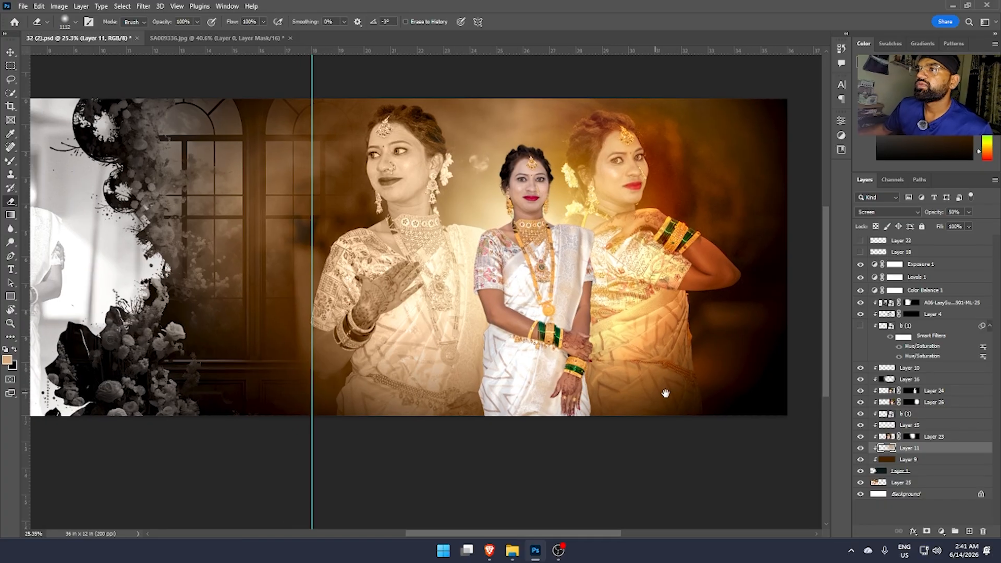
pyautogui.scroll(-2, 661, 388)
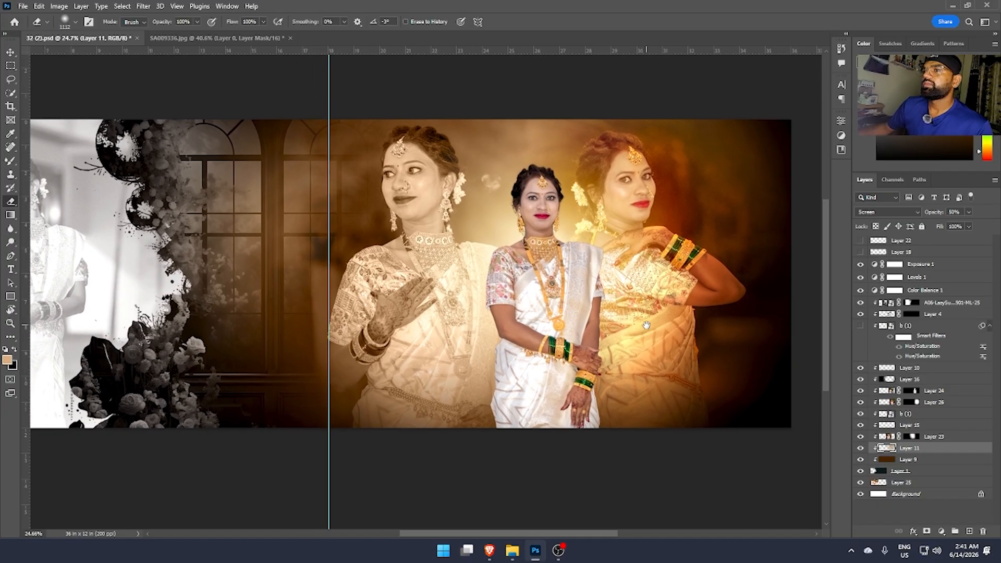
pyautogui.hotkey('ctrl', 't')
pyautogui.moveTo(661, 298); pyautogui.dragTo(630, 296)
pyautogui.moveTo(642, 264); pyautogui.dragTo(572, 289)
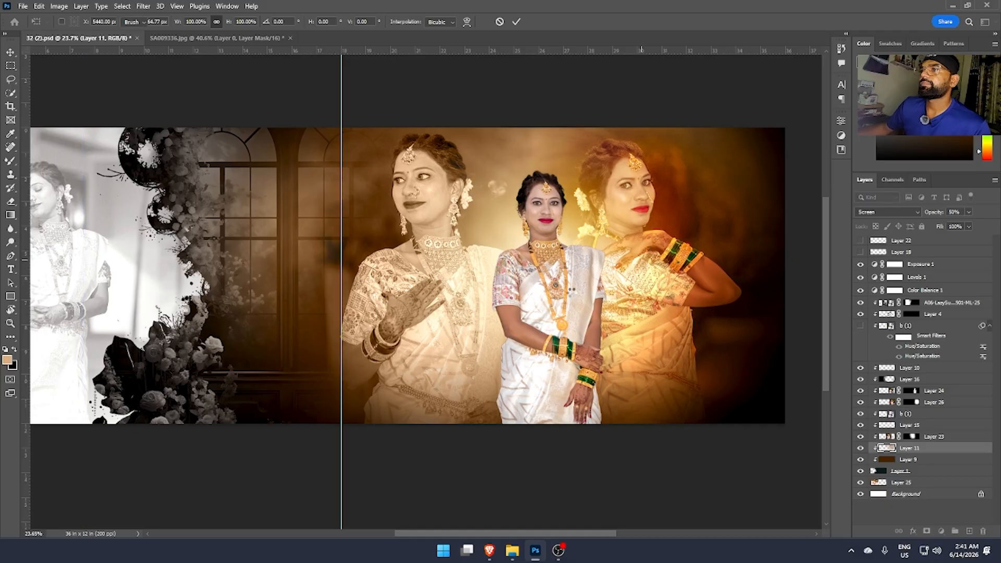
pyautogui.press('Return')
pyautogui.press('e')
# Show the hidden Layer 22 Marathi calligraphy title over the dark centre of the spread.
pyautogui.hscroll(-4, 458, 262)
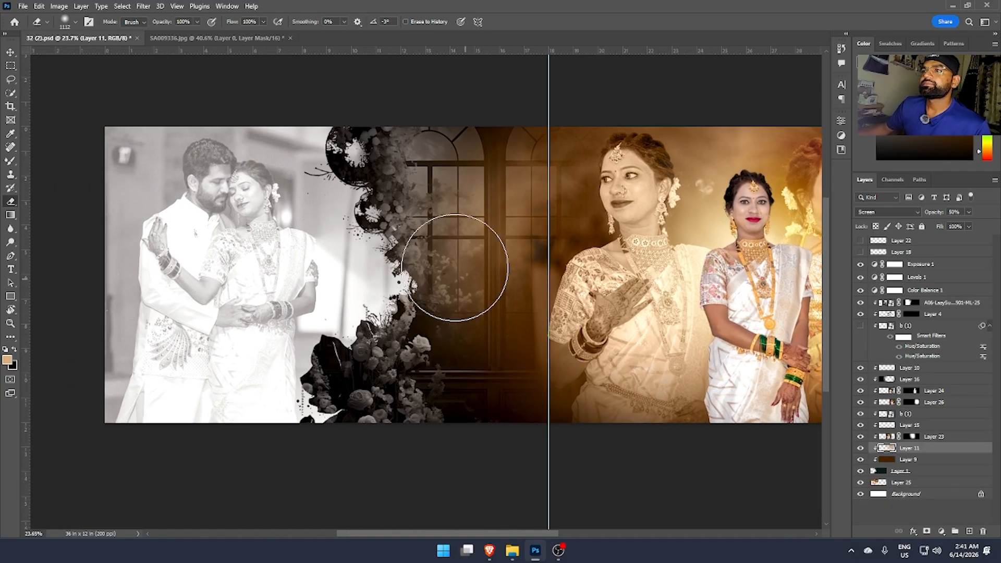
pyautogui.press('m')
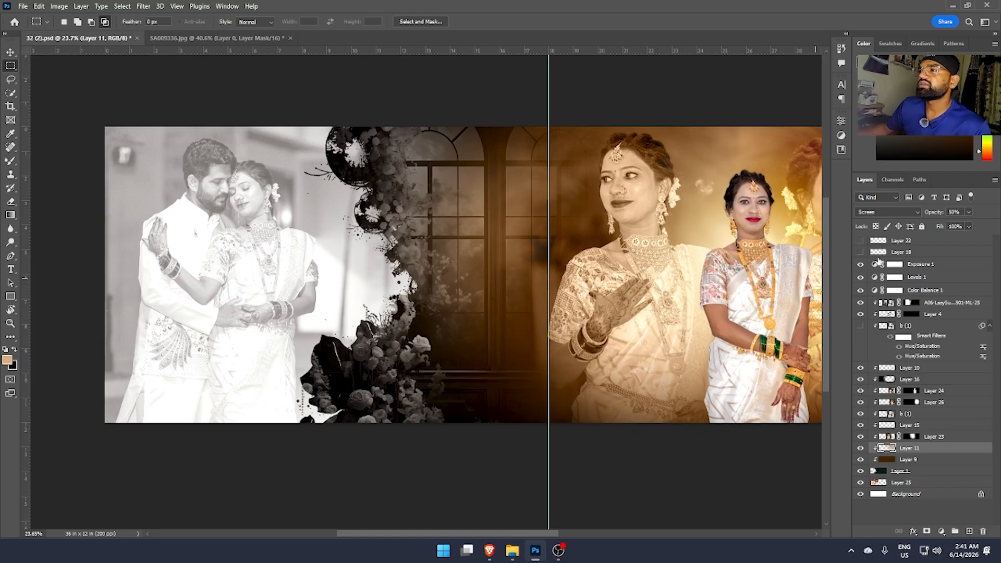
pyautogui.hscroll(2, 398, 347)
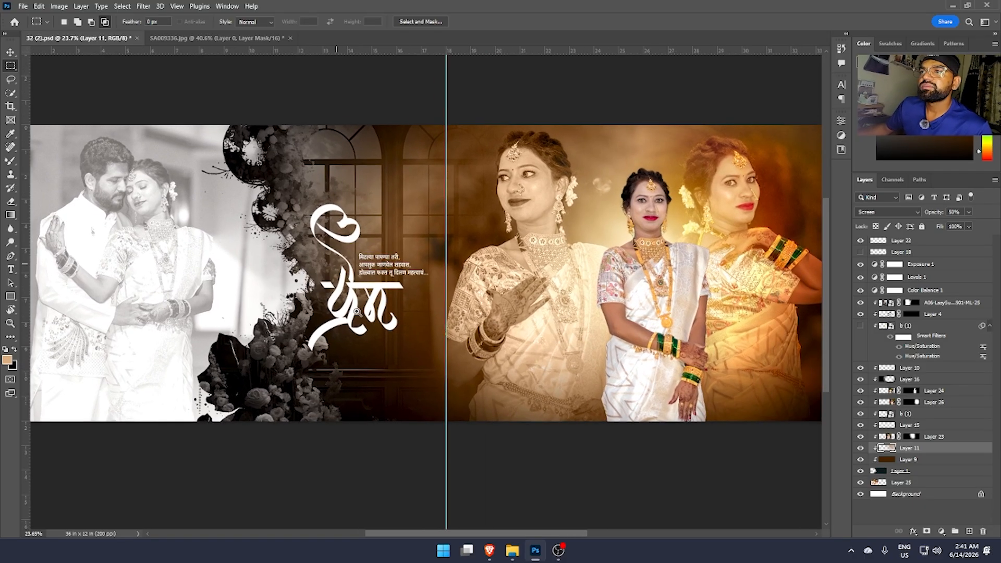
pyautogui.moveTo(358, 311); pyautogui.dragTo(502, 332)
pyautogui.hscroll(5, 501, 332)
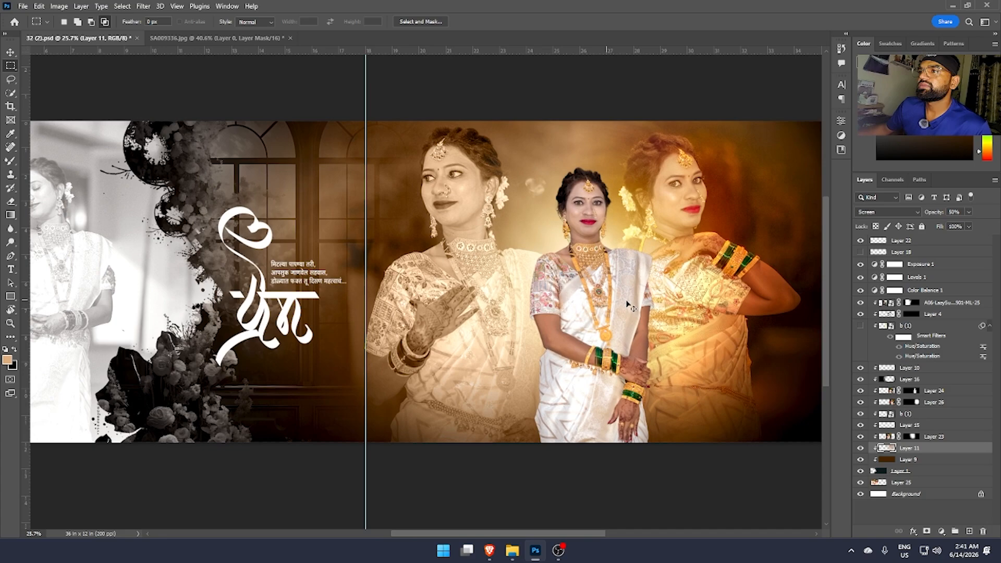
pyautogui.moveTo(629, 306); pyautogui.dragTo(493, 293)
pyautogui.hscroll(4, 621, 301)
pyautogui.click(945, 402)
pyautogui.hscroll(-3, 564, 230)
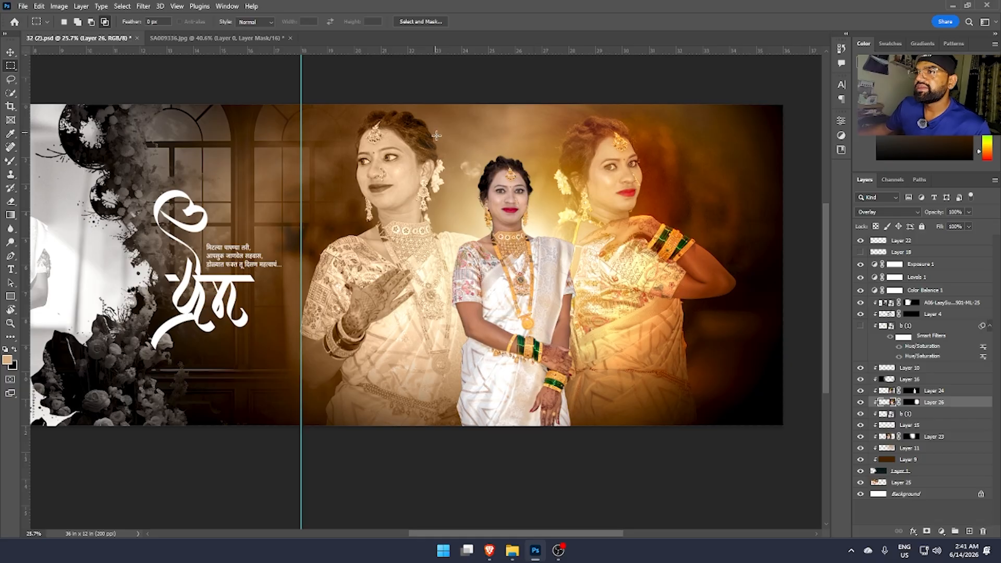
pyautogui.moveTo(444, 139); pyautogui.dragTo(591, 299)
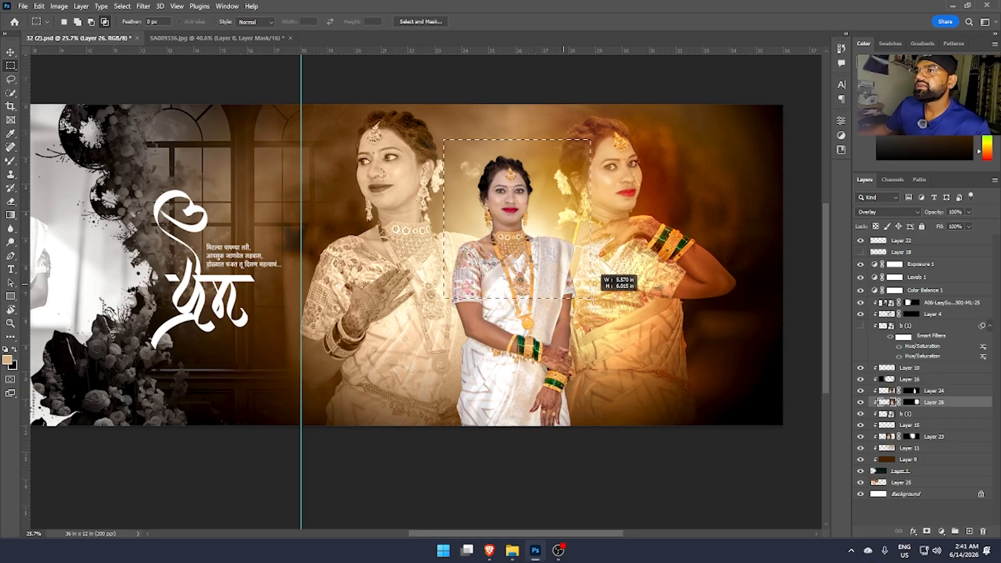
pyautogui.hotkey('ctrl', 'd')
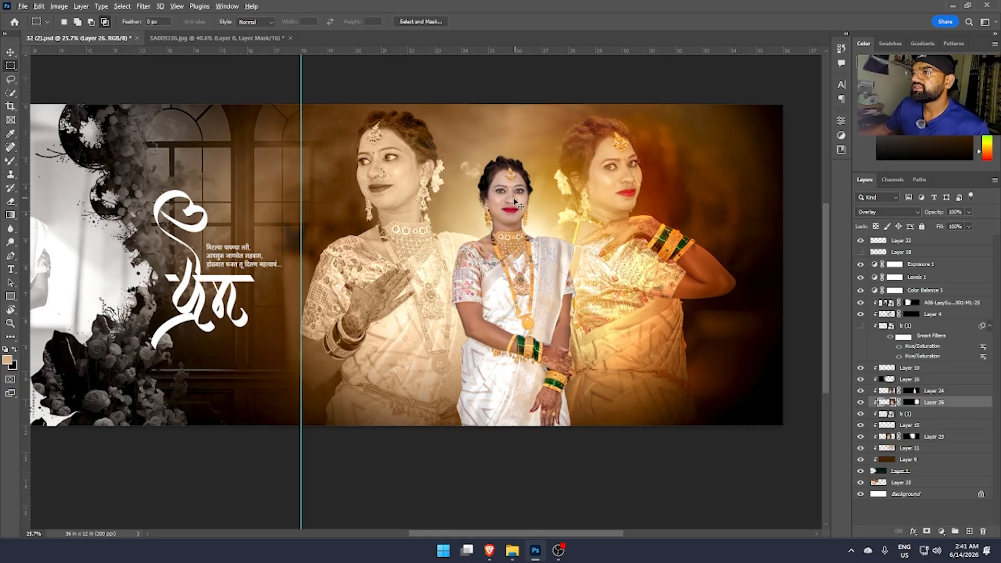
# Place b (1).png from the Background folder directly above Layer 26 and clip it to the layers below.
pyautogui.click(934, 391)
pyautogui.click(945, 407)
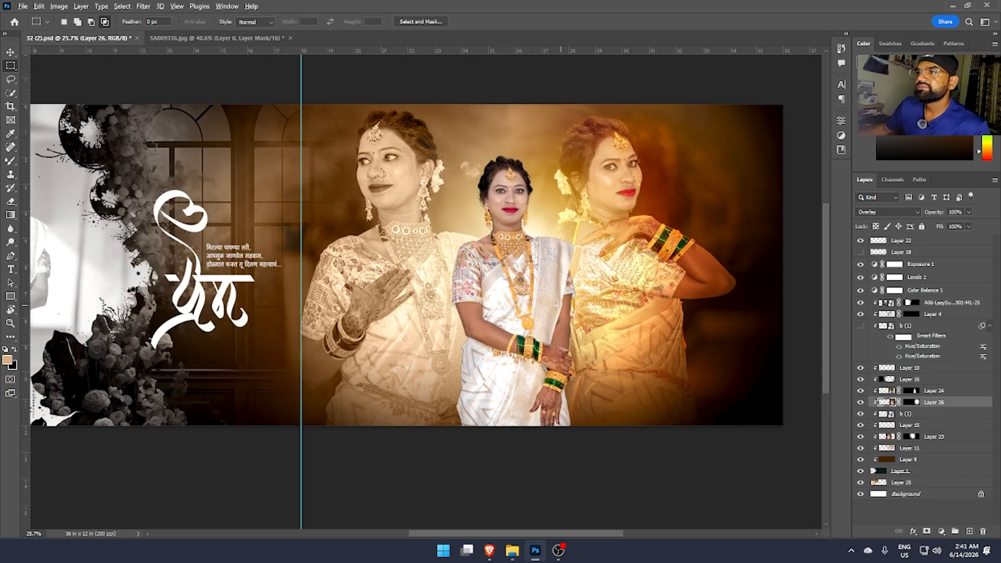
pyautogui.hotkey('alt', 'Tab')
pyautogui.hotkey('alt', 'Tab')
pyautogui.scroll(-10, 518, 438)
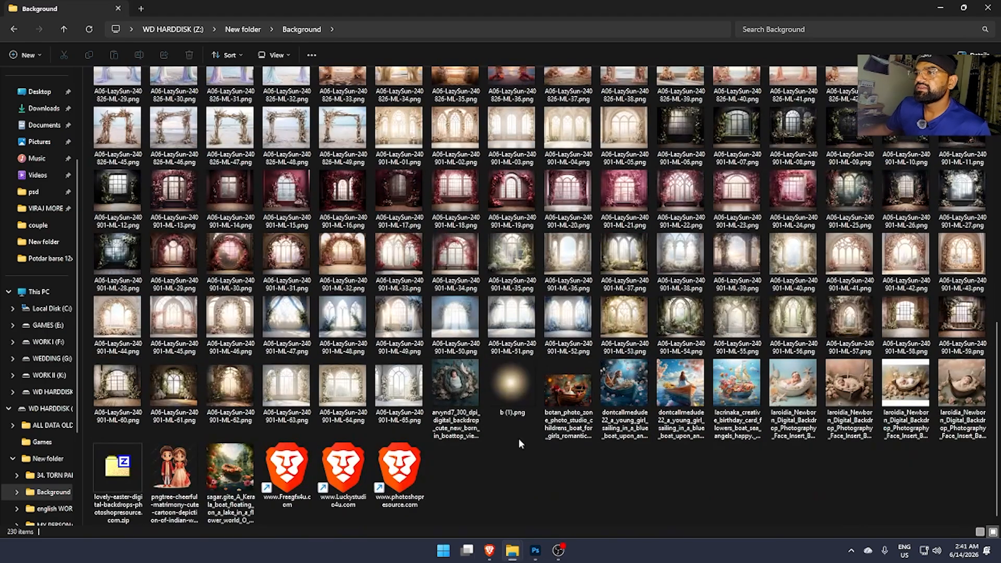
pyautogui.moveTo(511, 388); pyautogui.dragTo(595, 244)
pyautogui.hotkey('alt', 'Tab')
pyautogui.press('Return')
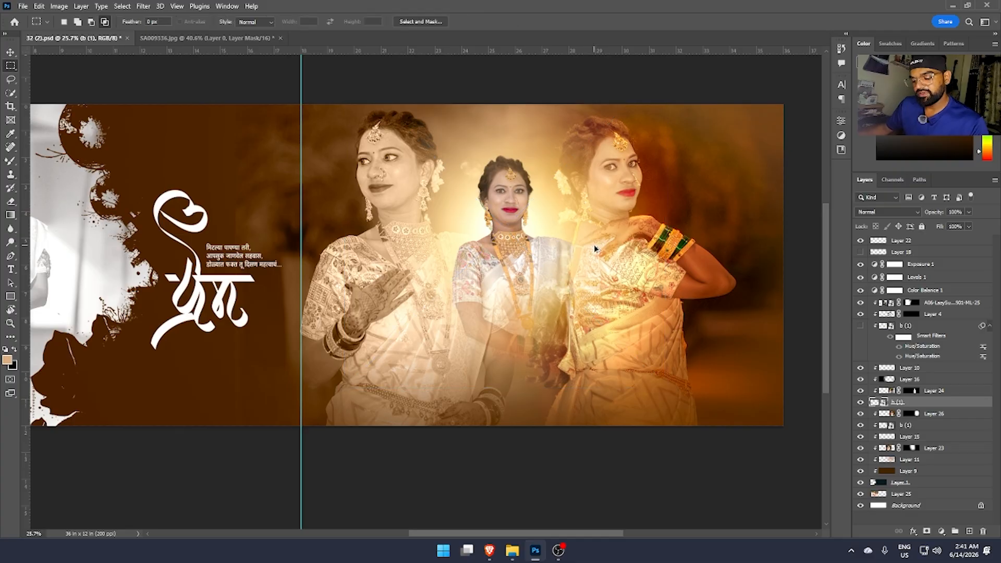
# Enlarge the placed b (1) glow behind the colour bride cutout and set its blend mode to Screen.
pyautogui.hotkey('ctrl', 't')
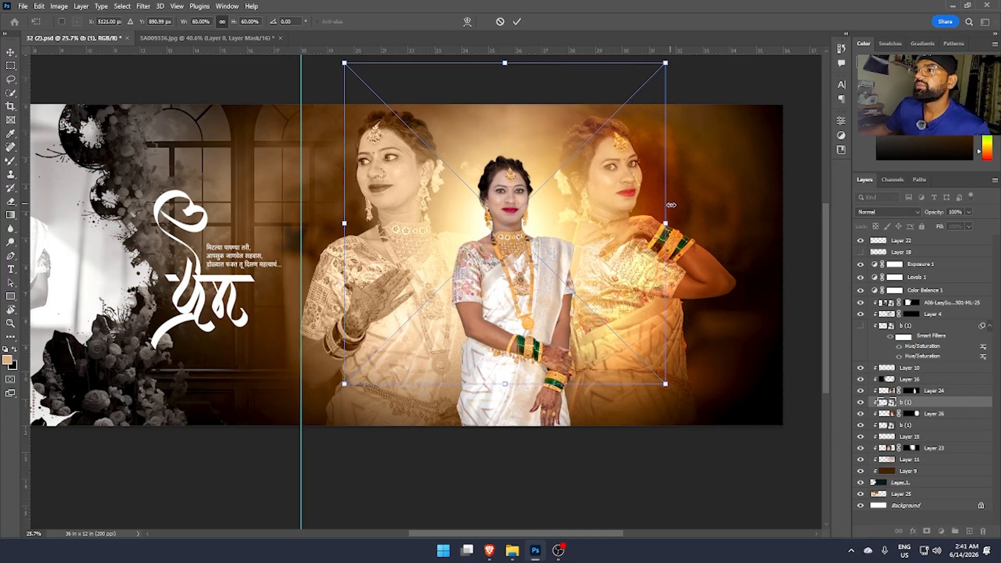
pyautogui.moveTo(668, 229); pyautogui.dragTo(712, 222)
pyautogui.press('Return')
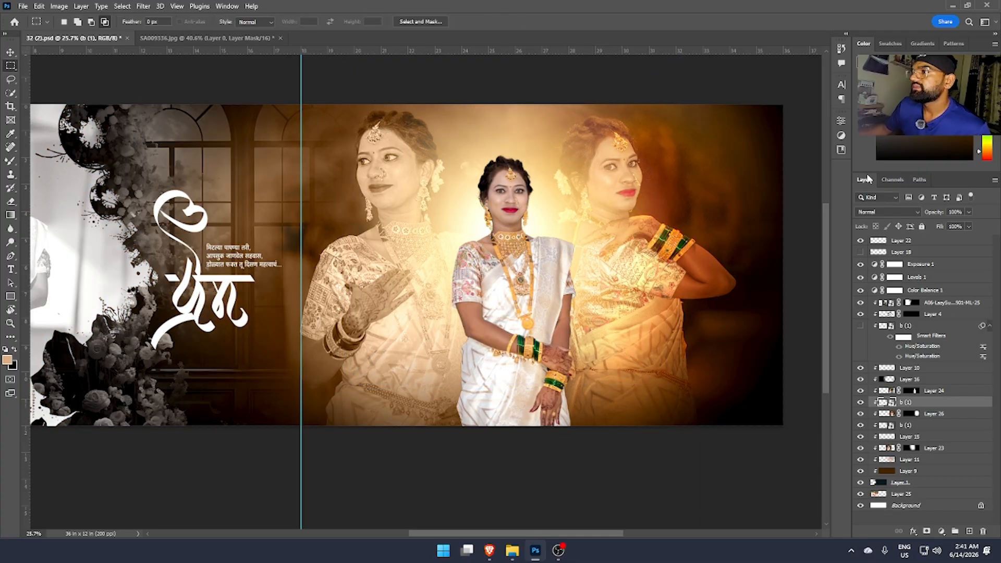
pyautogui.click(885, 212)
pyautogui.click(875, 302)
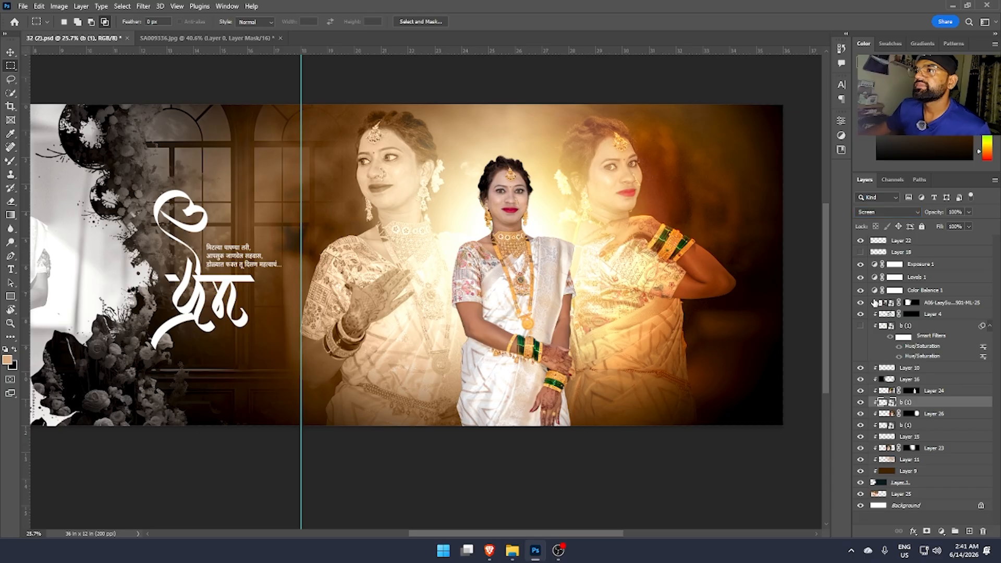
# Rescale the b (1) glow to about 63% and keep it centred behind the colour bride's head.
pyautogui.hotkey('ctrl', 't')
pyautogui.moveTo(708, 228); pyautogui.dragTo(674, 196)
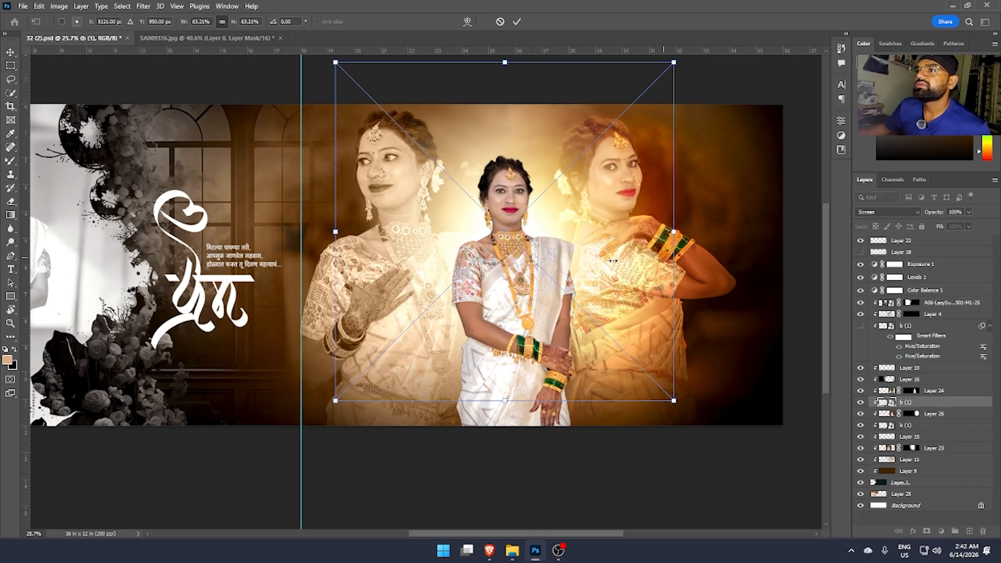
pyautogui.press('Return')
# Show the hidden Layer 18 "With Love" caption at the lower right of the spread.
pyautogui.moveTo(509, 295); pyautogui.dragTo(566, 282)
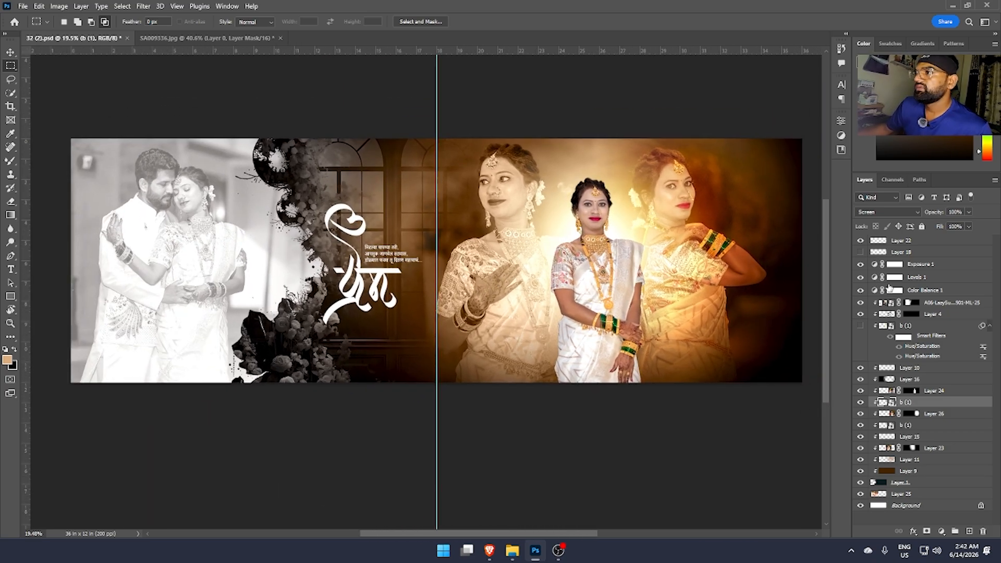
pyautogui.doubleClick(859, 253)
pyautogui.click(860, 253)
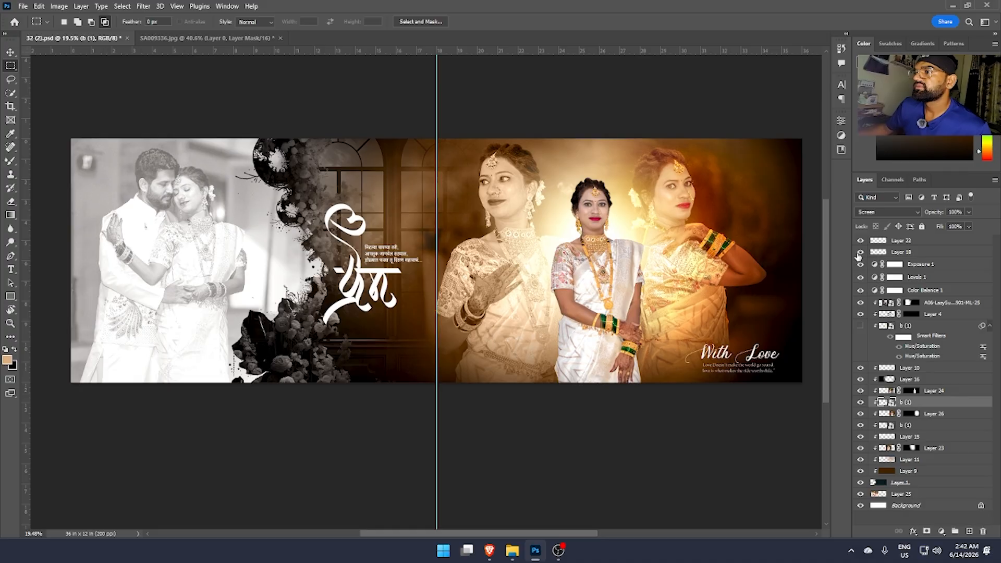
# Delete the "With Love" caption on Layer 18 and open Coupal Groom & bride.psd from the Slogans PSd folder.
pyautogui.moveTo(759, 359); pyautogui.dragTo(704, 360)
pyautogui.keyDown('ctrl'); pyautogui.click(678, 352); pyautogui.keyUp('ctrl')
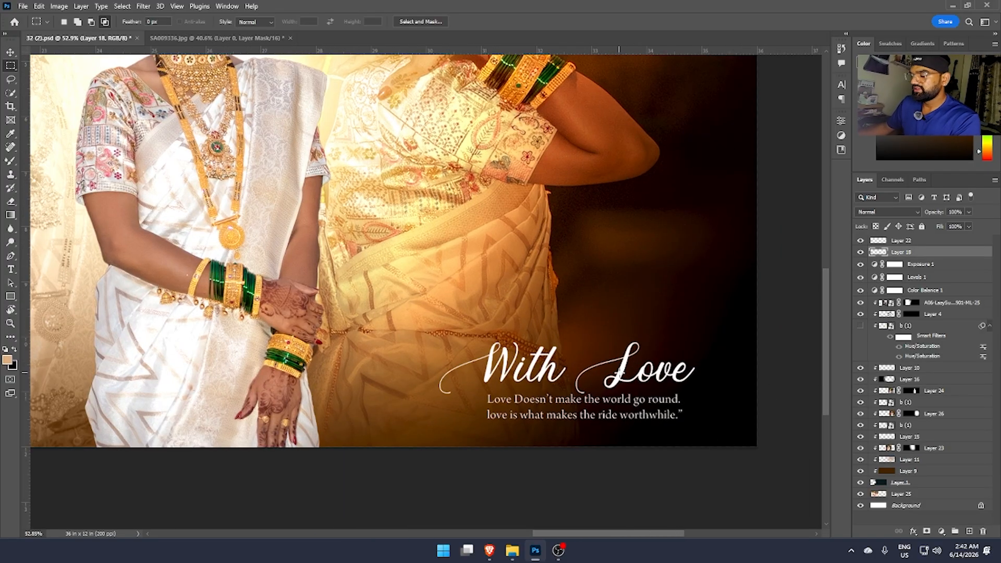
pyautogui.hotkey('alt', 'Tab')
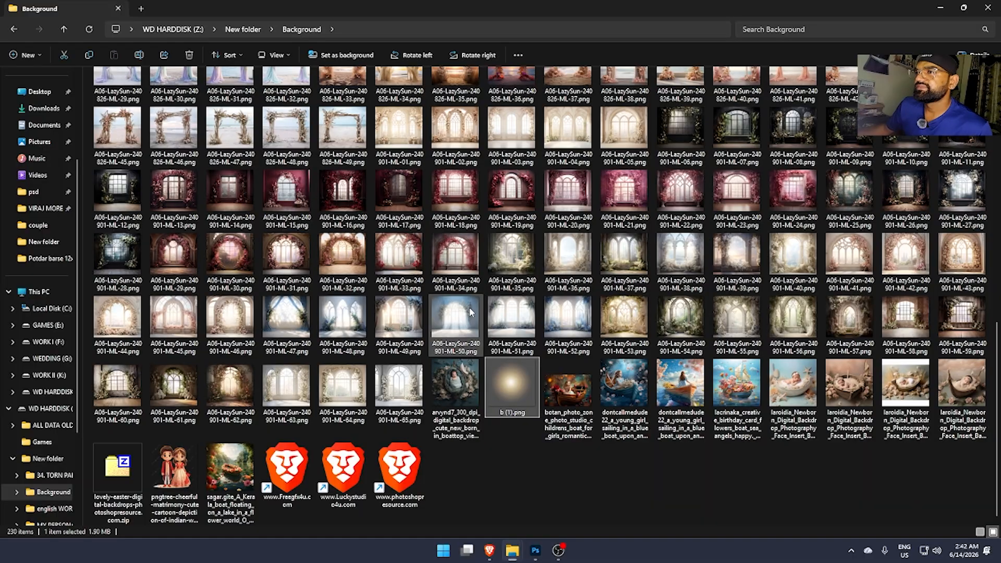
pyautogui.hotkey('alt', 'Up')
pyautogui.doubleClick(208, 150)
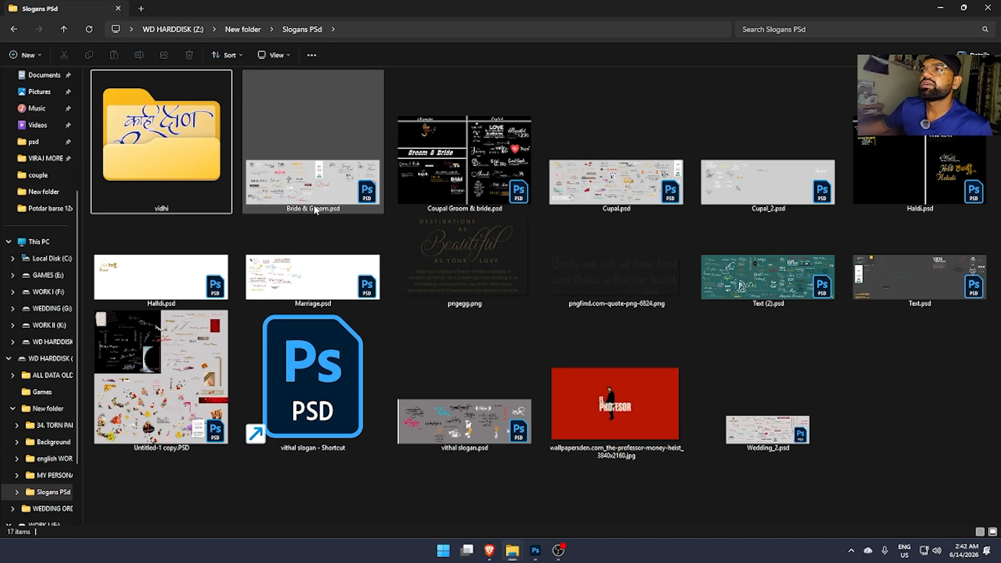
pyautogui.hotkey('alt', 'Tab')
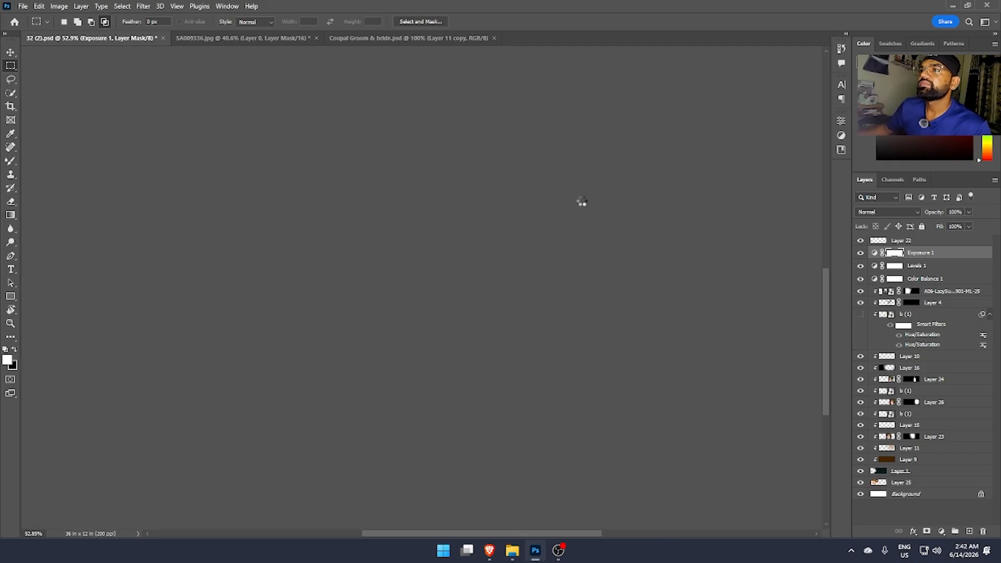
# Copy the "Bridal" title with its marriage tagline from Coupal Groom & bride.psd into the lower-right dark corner of the spread.
pyautogui.scroll(5, 355, 361)
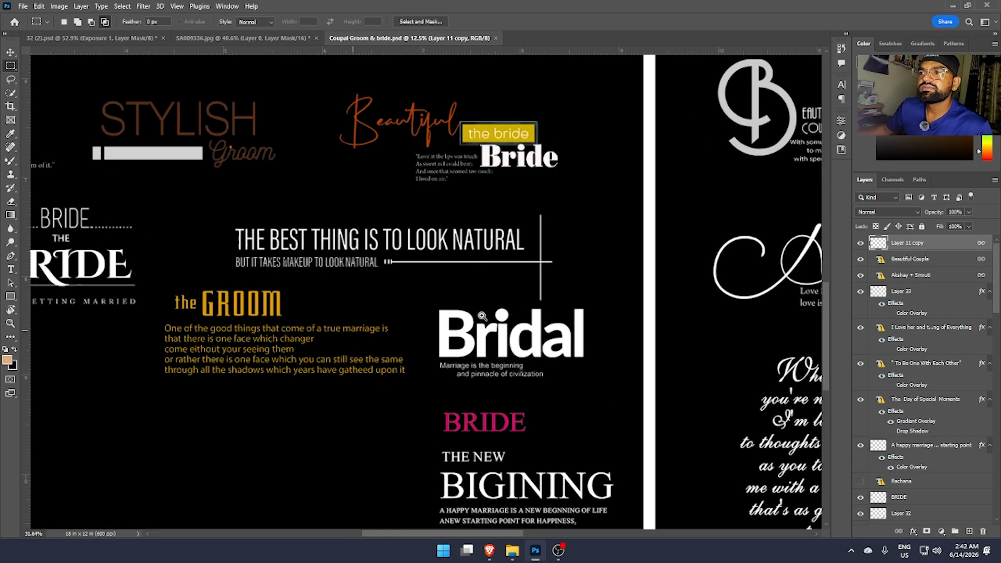
pyautogui.moveTo(400, 360); pyautogui.dragTo(512, 337)
pyautogui.moveTo(466, 282)
pyautogui.mouseDown()
pyautogui.moveTo(467, 312)
pyautogui.moveTo(467, 281)
pyautogui.mouseUp()
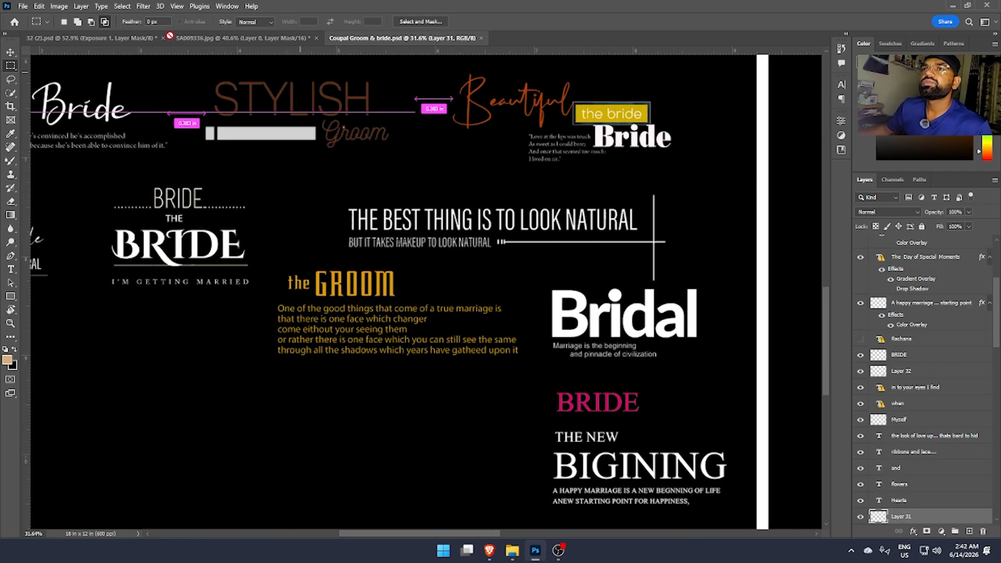
pyautogui.click(104, 38)
pyautogui.moveTo(669, 408); pyautogui.dragTo(491, 239)
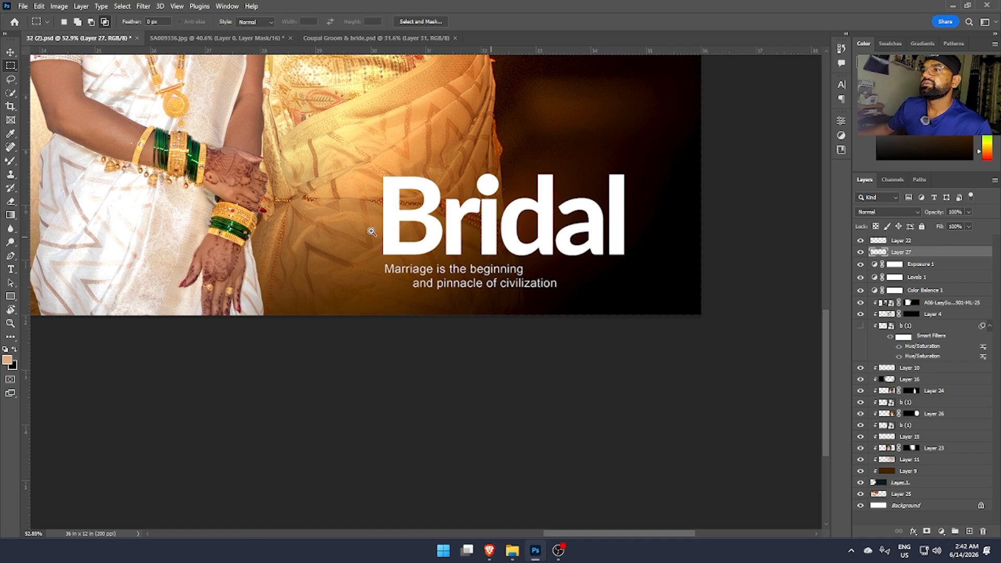
pyautogui.scroll(-5, 371, 230)
pyautogui.scroll(4, 574, 315)
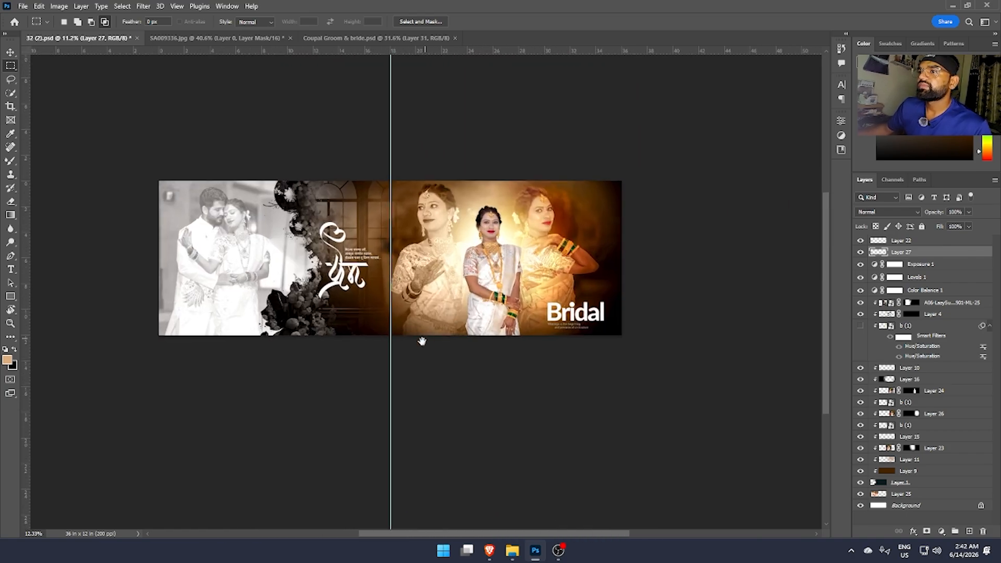
# Scale the "Bridal" title on Layer 27 to about 71% and reposition it in the lower-right dark corner of the spread.
pyautogui.scroll(3, 422, 342)
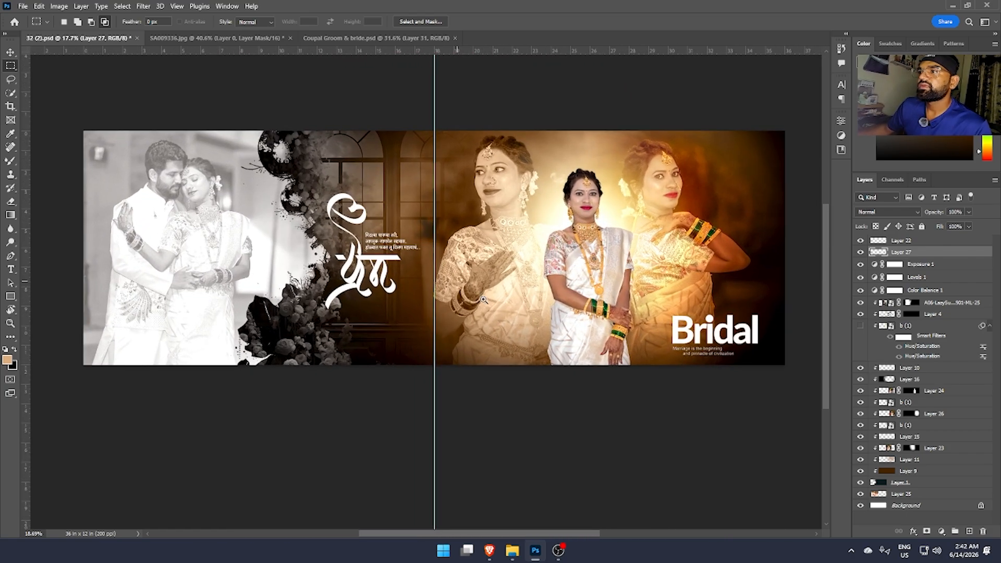
pyautogui.hotkey('ctrl', 't')
pyautogui.moveTo(718, 325); pyautogui.dragTo(707, 329)
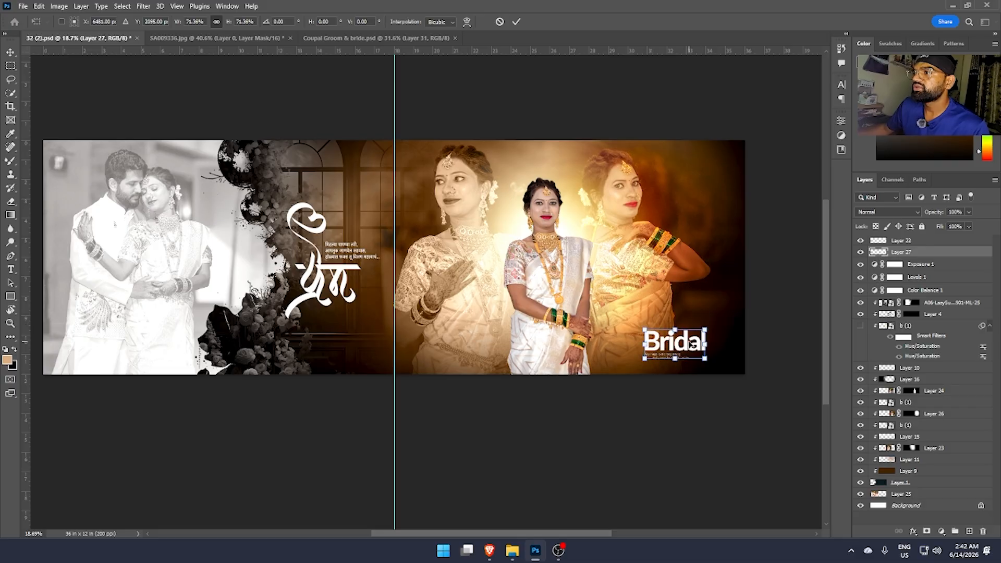
pyautogui.press('Return')
pyautogui.press('m')
pyautogui.moveTo(465, 316); pyautogui.dragTo(480, 322)
pyautogui.moveTo(157, 170); pyautogui.dragTo(175, 160)
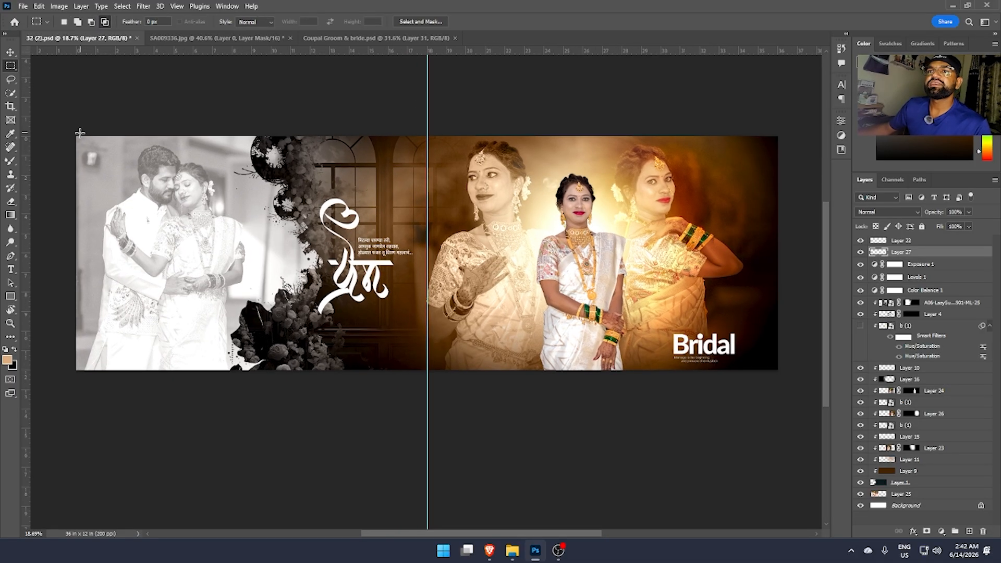
# Inspect the "Bridal" title and its marriage tagline up close, and check its placement against the whole spread.
pyautogui.moveTo(70, 134); pyautogui.dragTo(807, 352)
pyautogui.scroll(6, 807, 352)
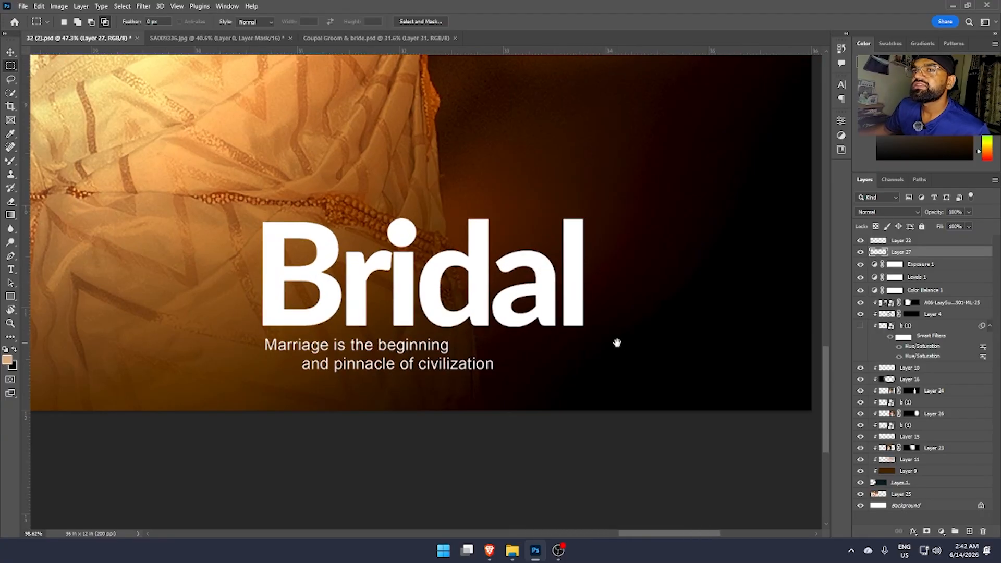
pyautogui.moveTo(569, 341); pyautogui.dragTo(456, 331)
pyautogui.rightClick(385, 84)
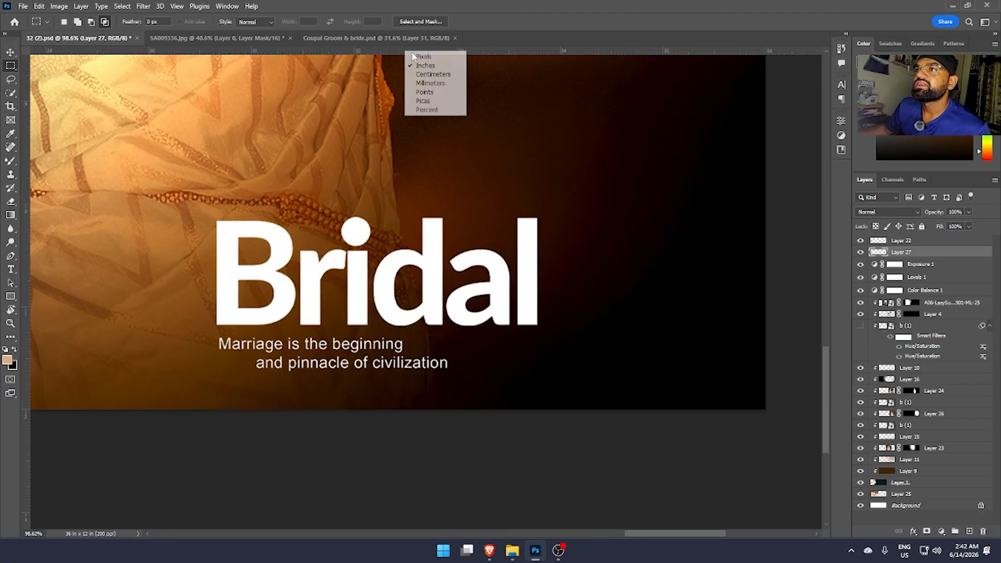
pyautogui.press('Escape')
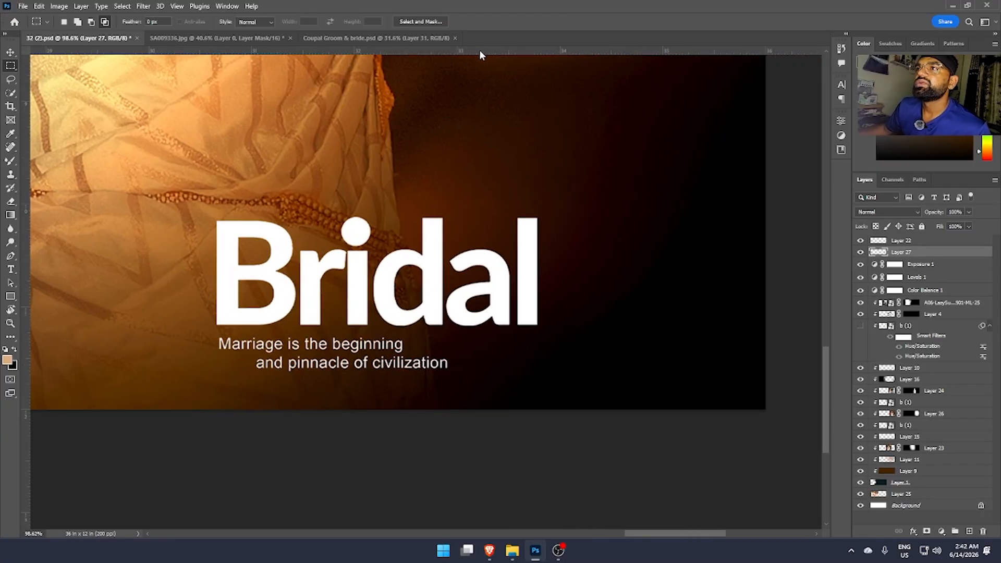
pyautogui.scroll(-8, 510, 295)
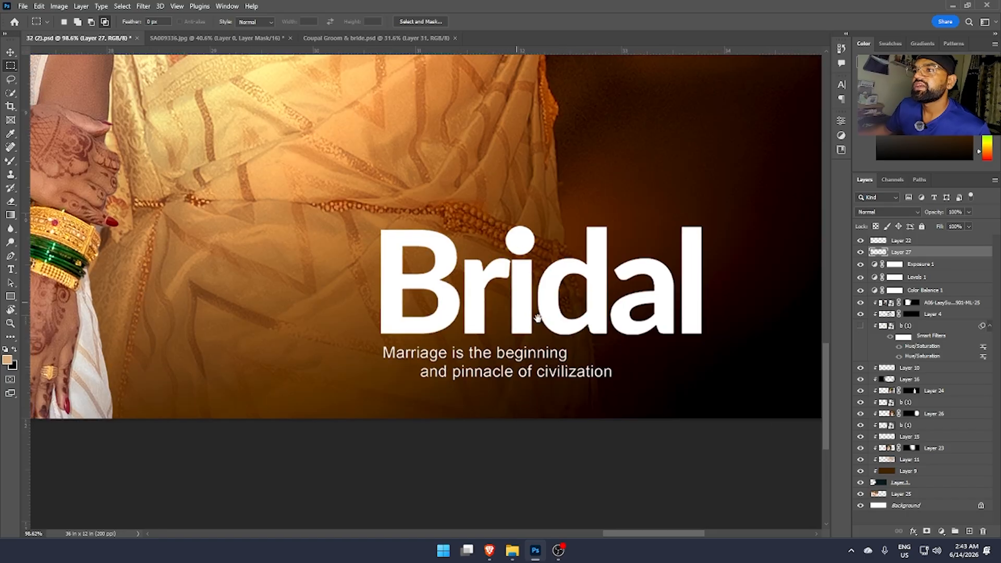
pyautogui.scroll(-2, 544, 353)
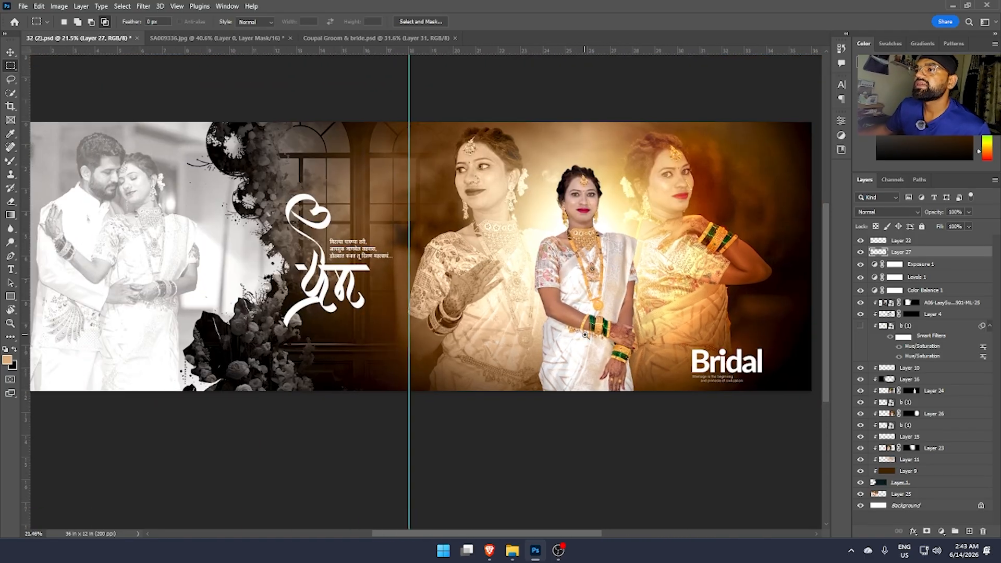
pyautogui.scroll(-1, 552, 332)
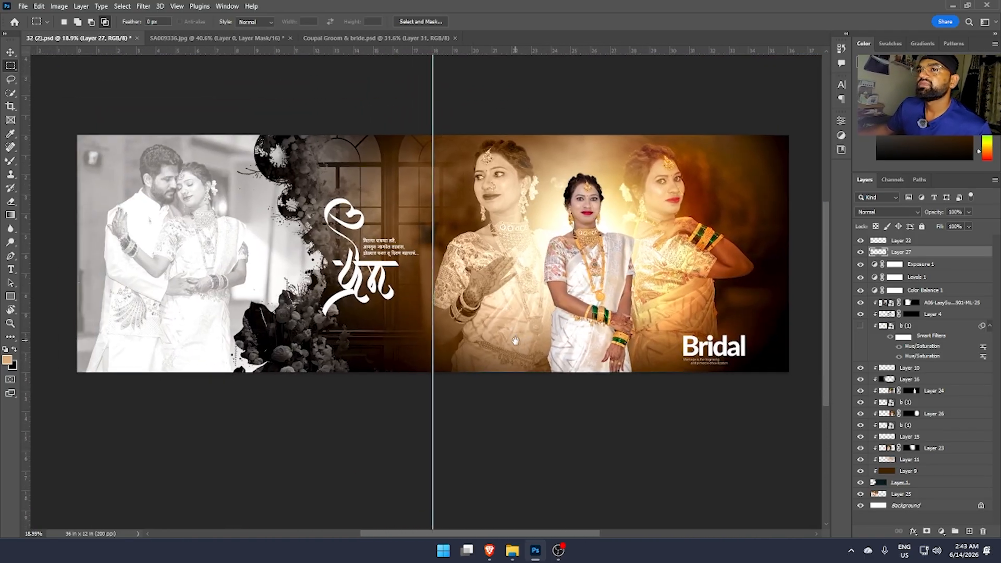
# Compare the spread without its adjustment layers and set the Color Balance 1 shadows to Cyan-Red +6, Magenta-Green +2 and Yellow-Blue -6.
pyautogui.click(860, 264)
pyautogui.click(860, 277)
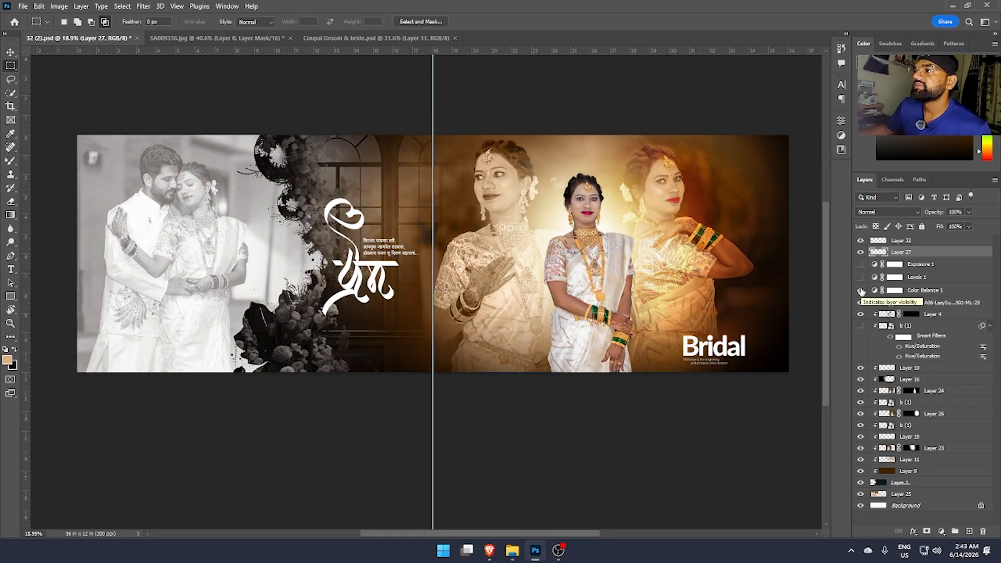
pyautogui.moveTo(861, 290); pyautogui.dragTo(860, 264)
pyautogui.doubleClick(876, 291)
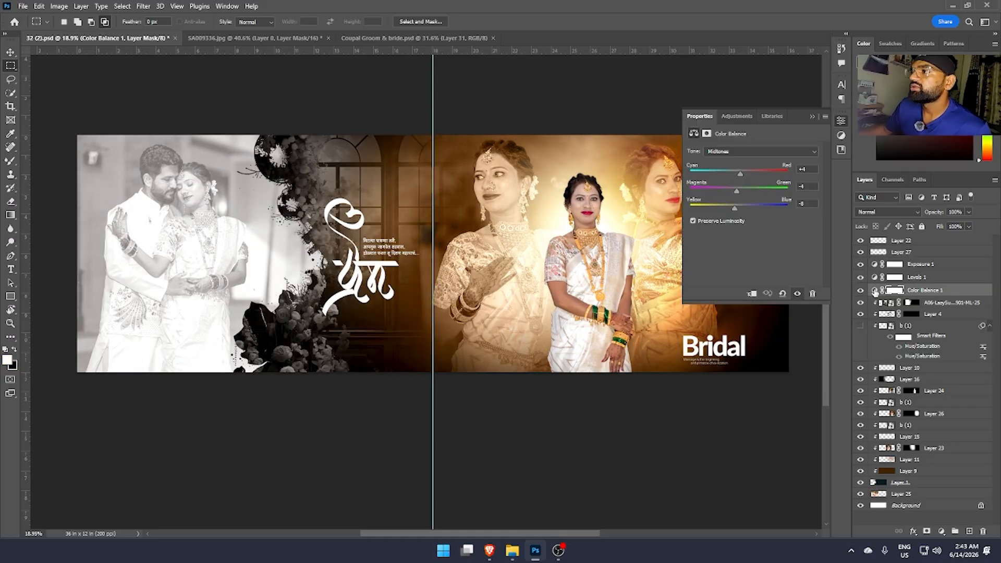
pyautogui.click(739, 152)
pyautogui.click(740, 160)
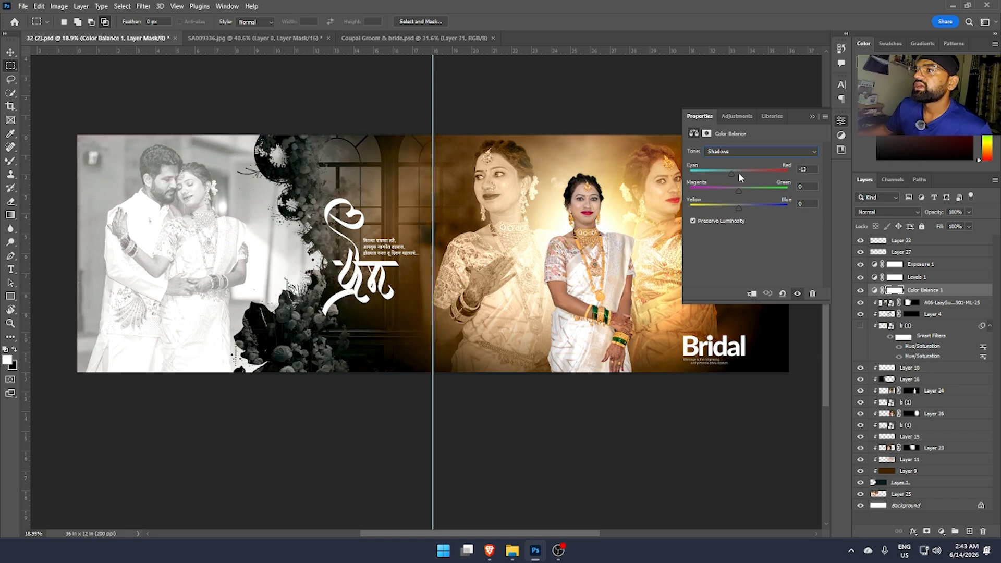
pyautogui.moveTo(739, 187); pyautogui.dragTo(735, 209)
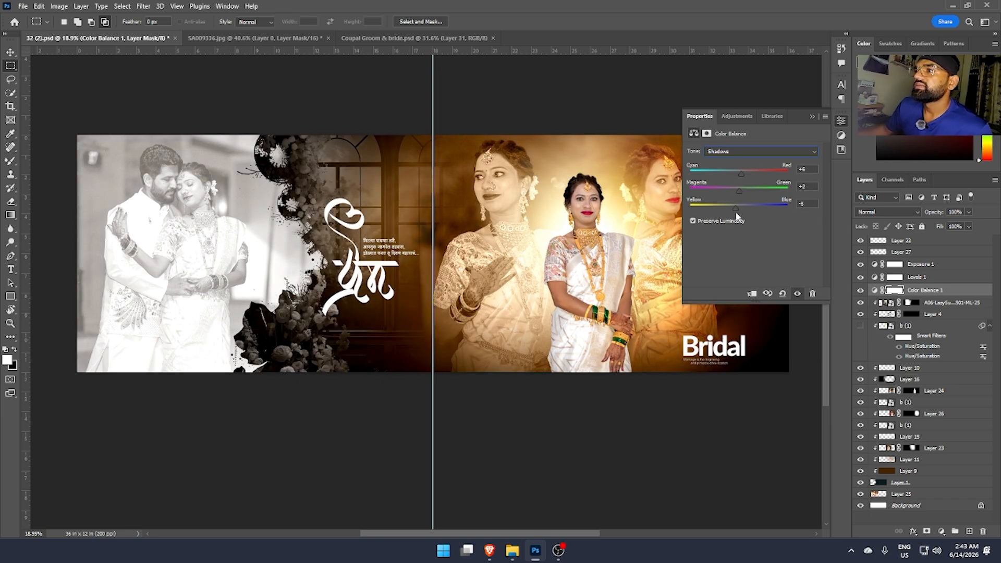
# Set the Color Balance 1 midtones to Cyan-Red +1, Magenta-Green +7 and Yellow-Blue -2.
pyautogui.click(732, 151)
pyautogui.click(732, 168)
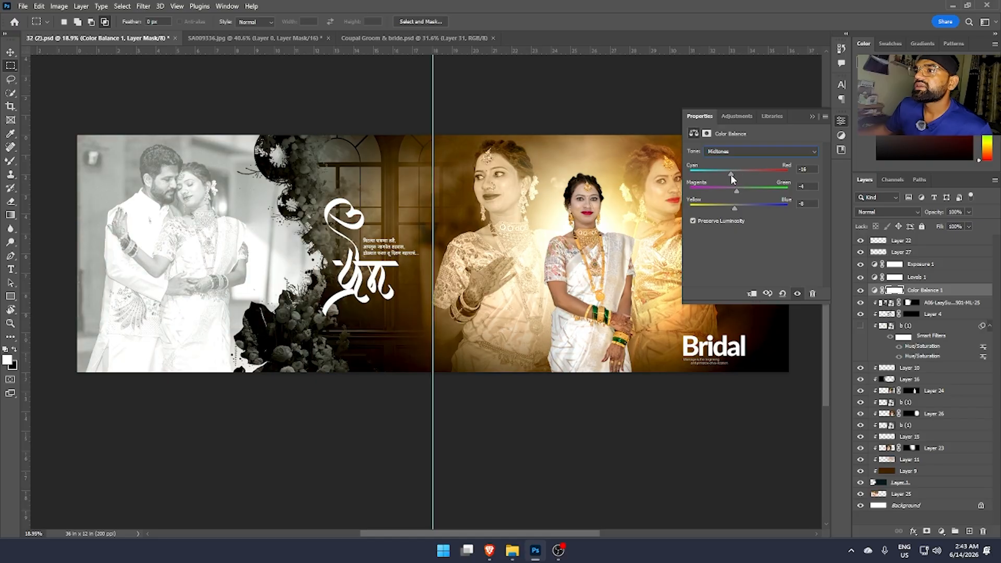
pyautogui.moveTo(743, 177); pyautogui.dragTo(737, 210)
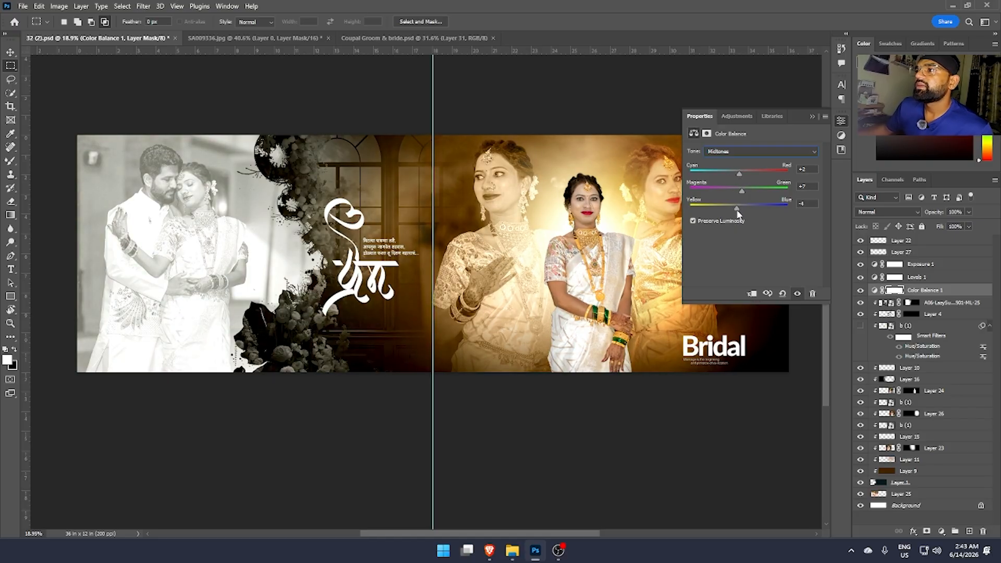
pyautogui.moveTo(739, 173); pyautogui.dragTo(738, 174)
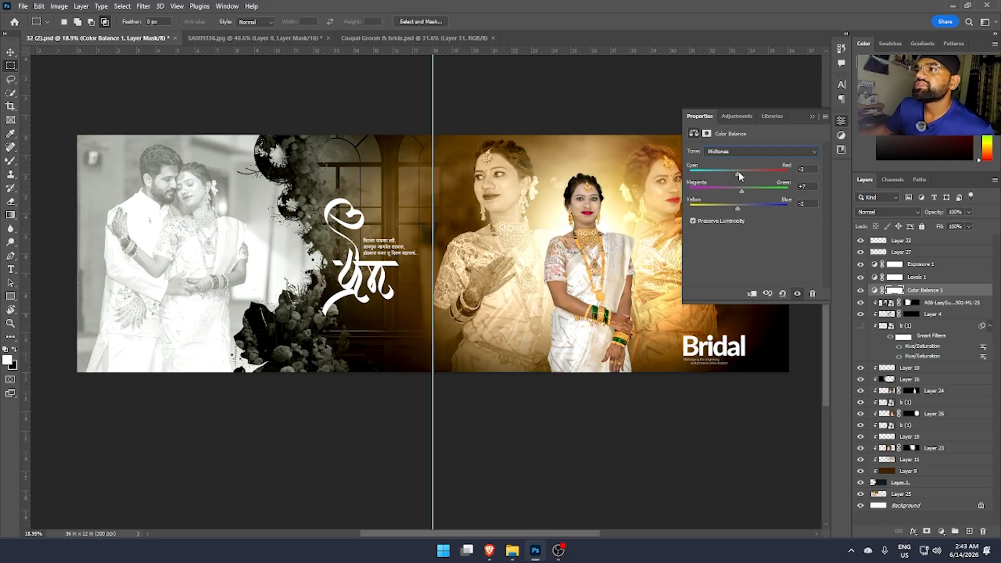
pyautogui.moveTo(737, 172); pyautogui.dragTo(738, 172)
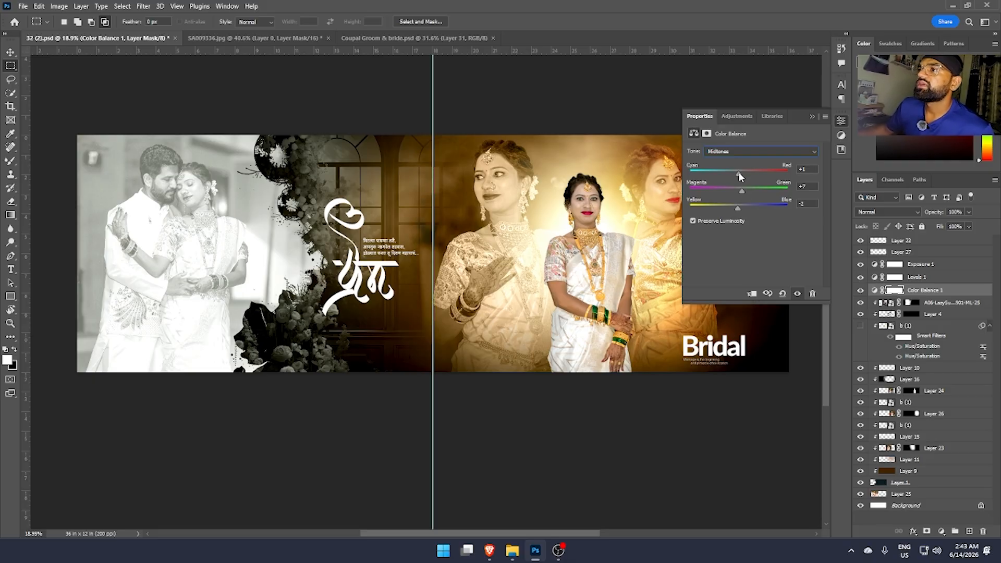
pyautogui.click(841, 121)
# Add a Color Lookup adjustment layer above Exposure 1 using the filmstock_50.3dl 3DLUT file.
pyautogui.moveTo(625, 300); pyautogui.dragTo(583, 262)
pyautogui.scroll(-5, 583, 262)
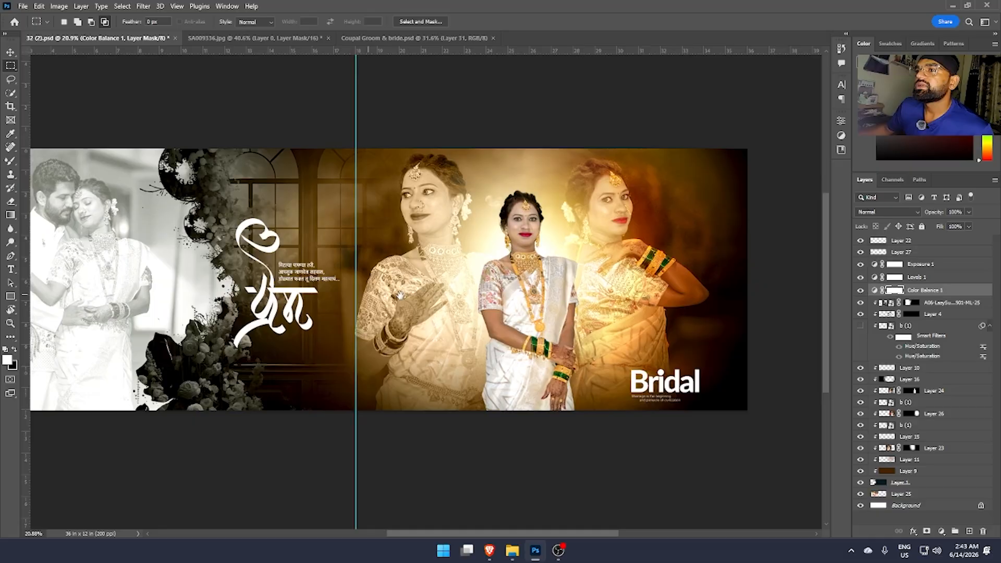
pyautogui.moveTo(399, 296); pyautogui.dragTo(483, 289)
pyautogui.scroll(-2, 551, 255)
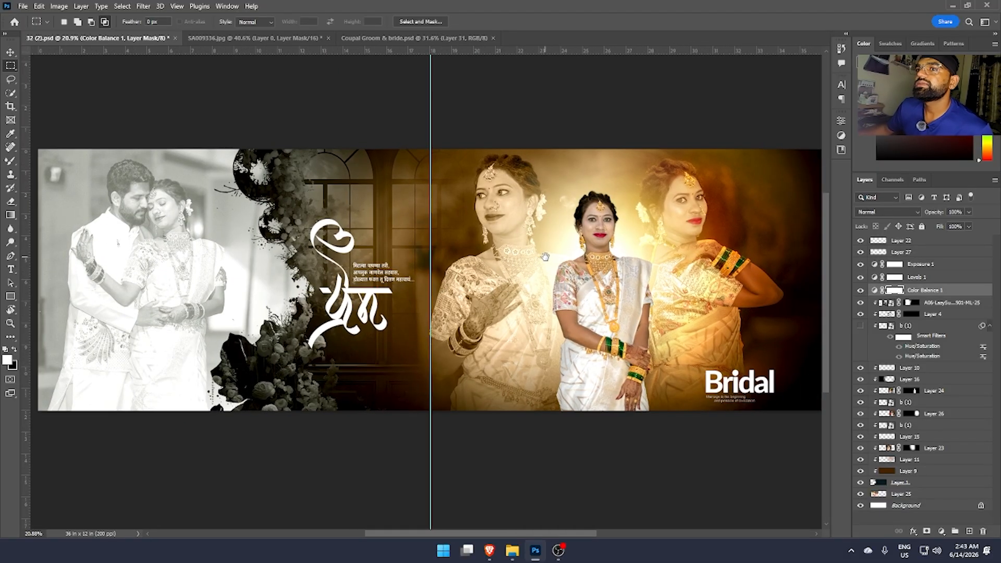
pyautogui.click(934, 265)
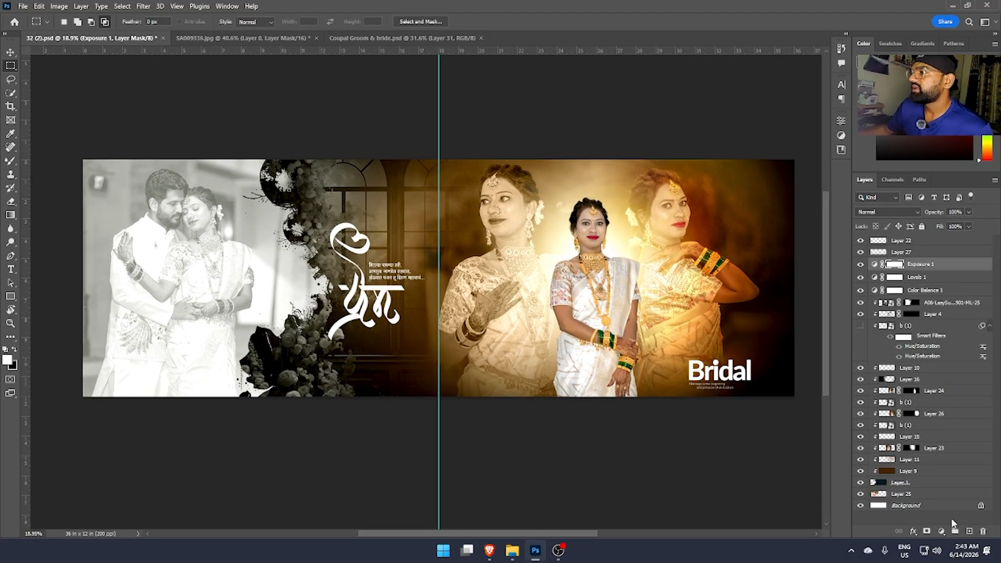
pyautogui.click(941, 531)
pyautogui.click(918, 474)
pyautogui.click(772, 151)
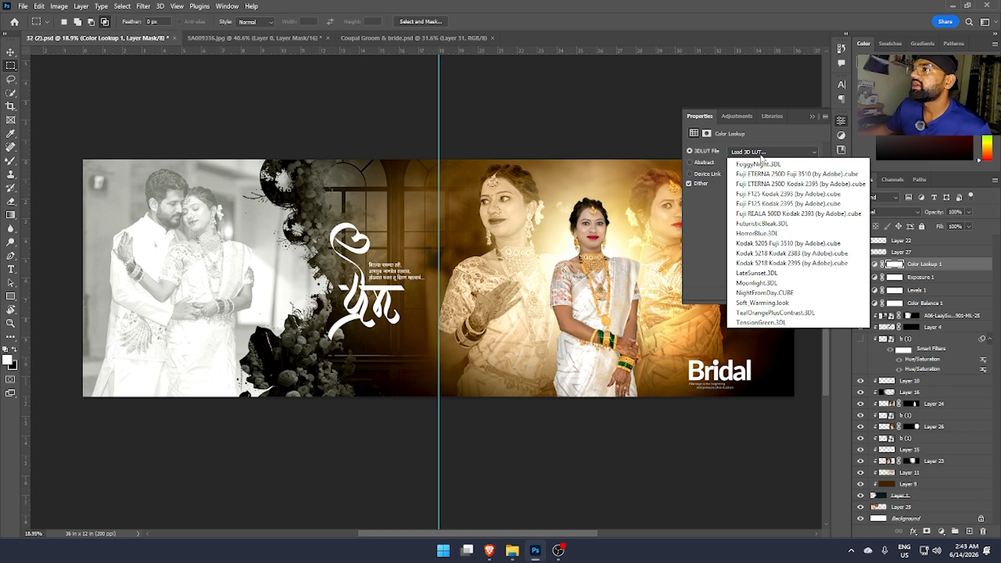
pyautogui.click(771, 290)
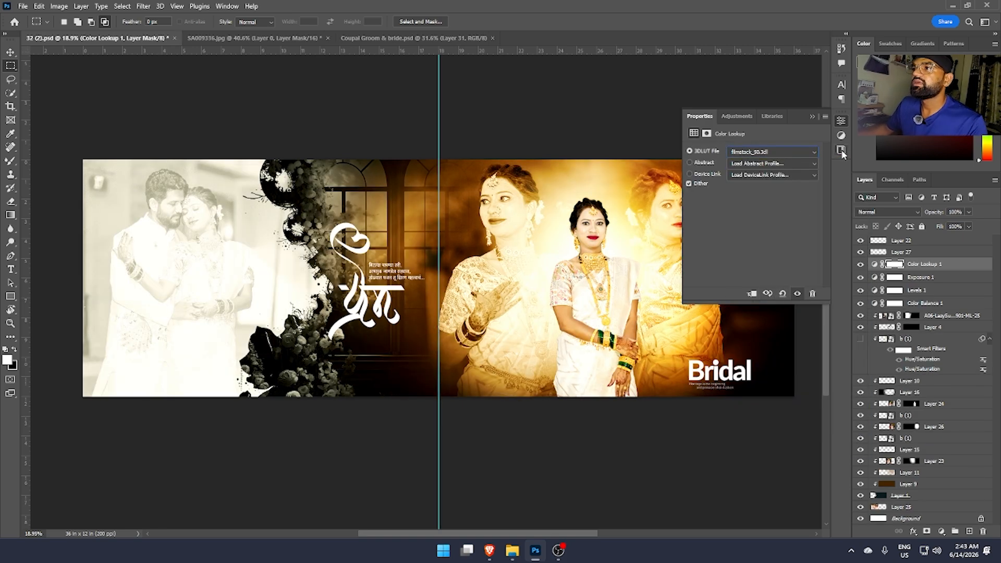
pyautogui.click(841, 122)
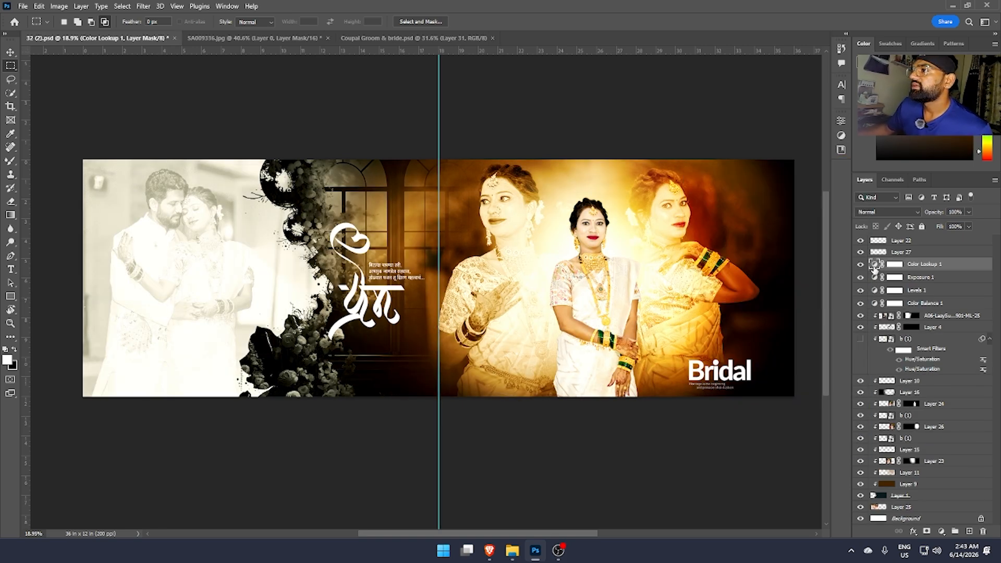
# Lower the Color Lookup 1 layer's opacity to 31%.
pyautogui.doubleClick(873, 265)
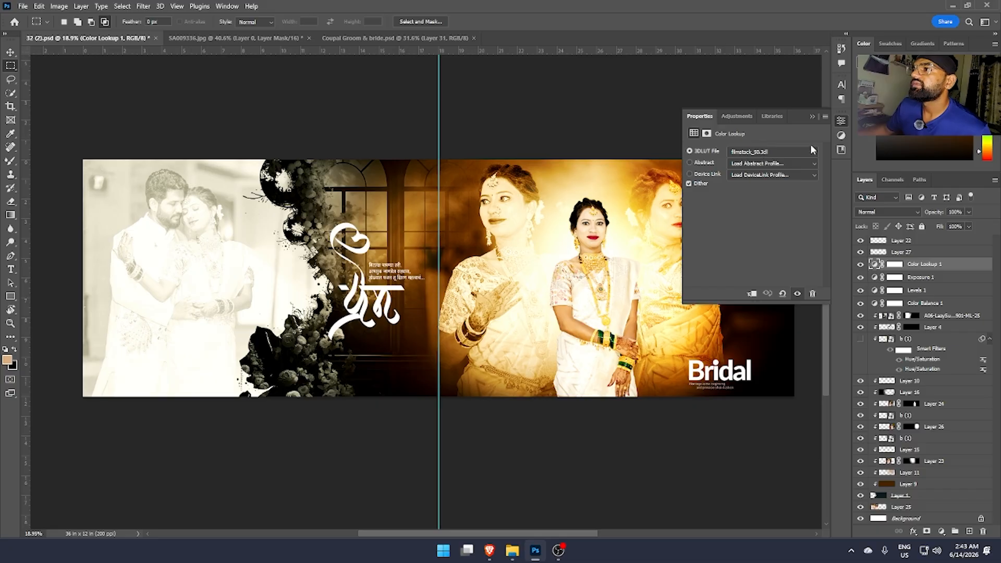
pyautogui.click(842, 122)
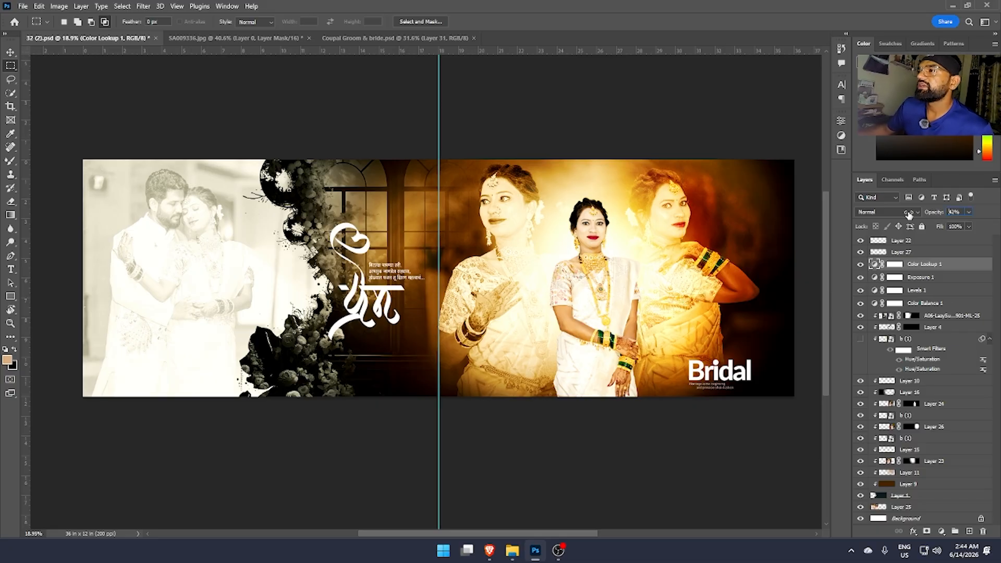
pyautogui.moveTo(909, 215); pyautogui.dragTo(764, 221)
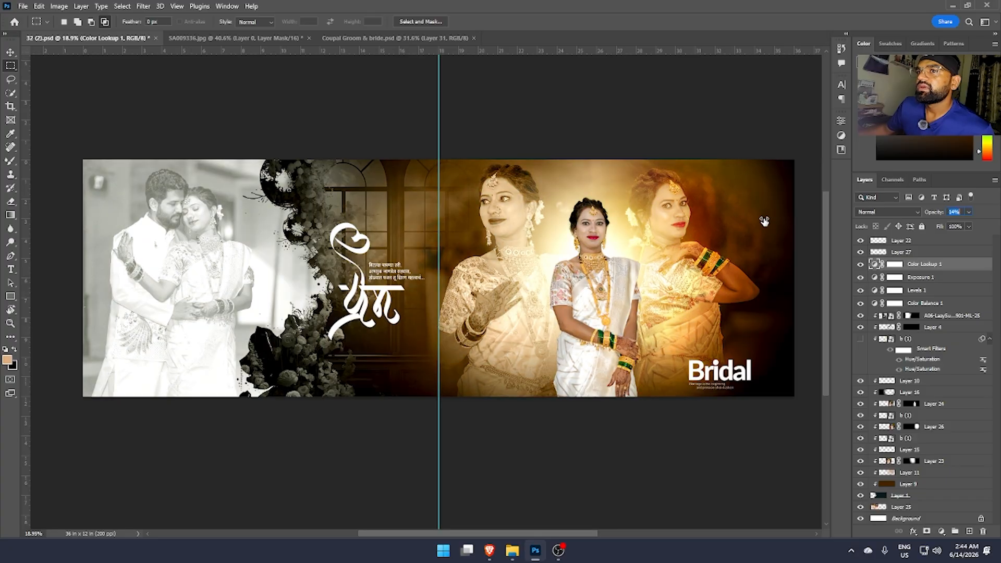
pyautogui.moveTo(937, 216); pyautogui.dragTo(908, 219)
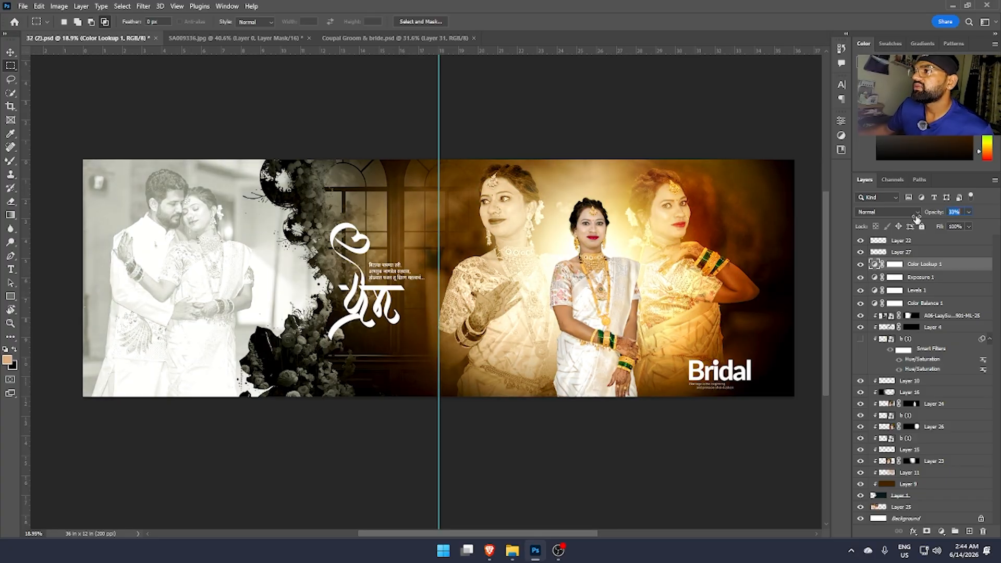
# Hide the centre guide and display the spread in full screen mode on a black background.
pyautogui.moveTo(487, 318); pyautogui.dragTo(476, 312)
pyautogui.hotkey('ctrl', ';')
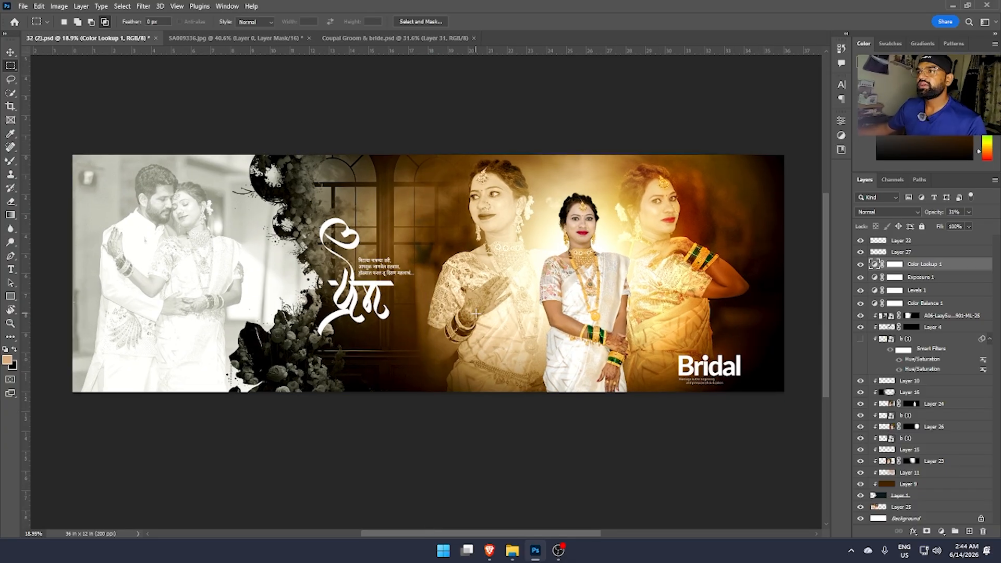
pyautogui.press('Tab')
pyautogui.press('Tab')
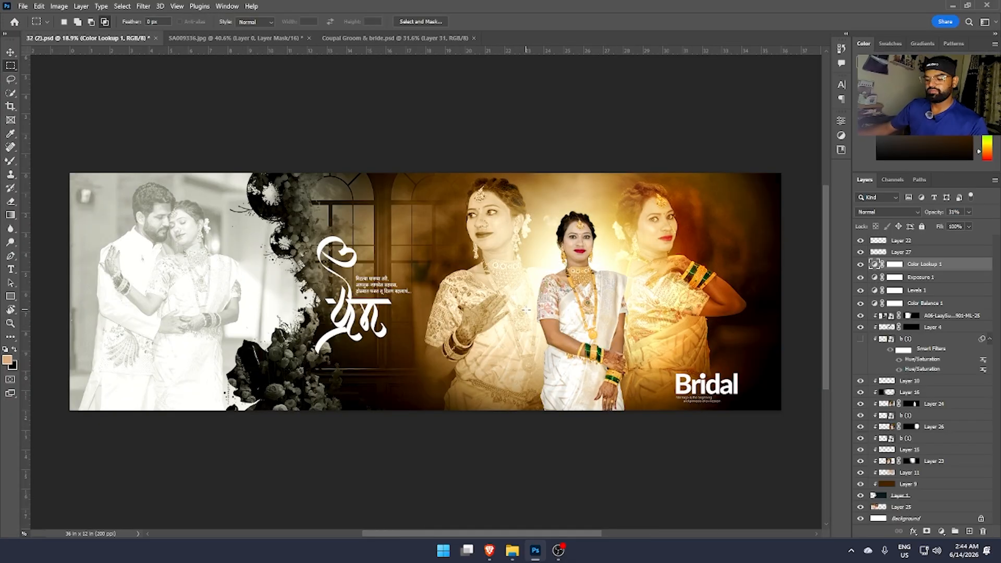
pyautogui.press('f')
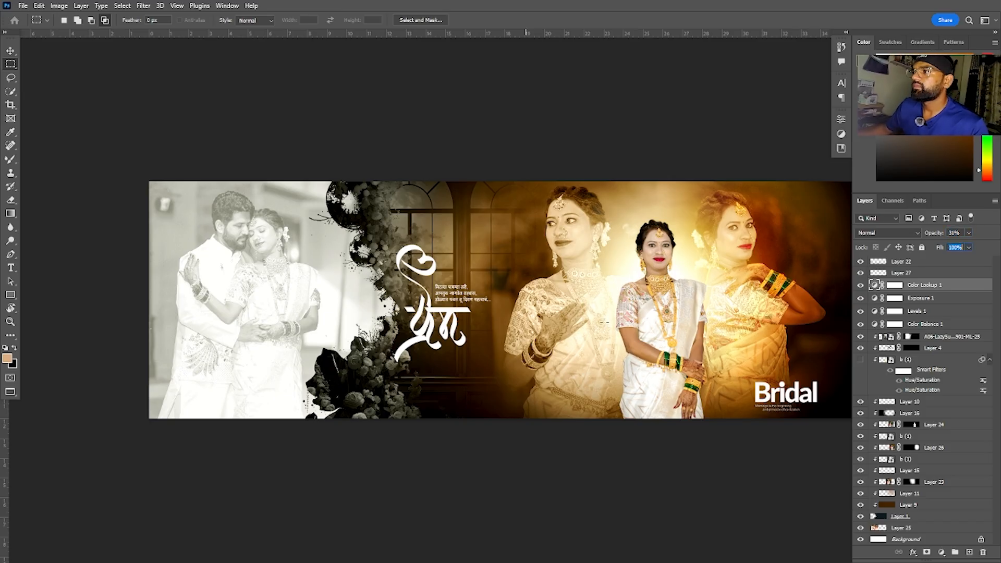
pyautogui.press('f')
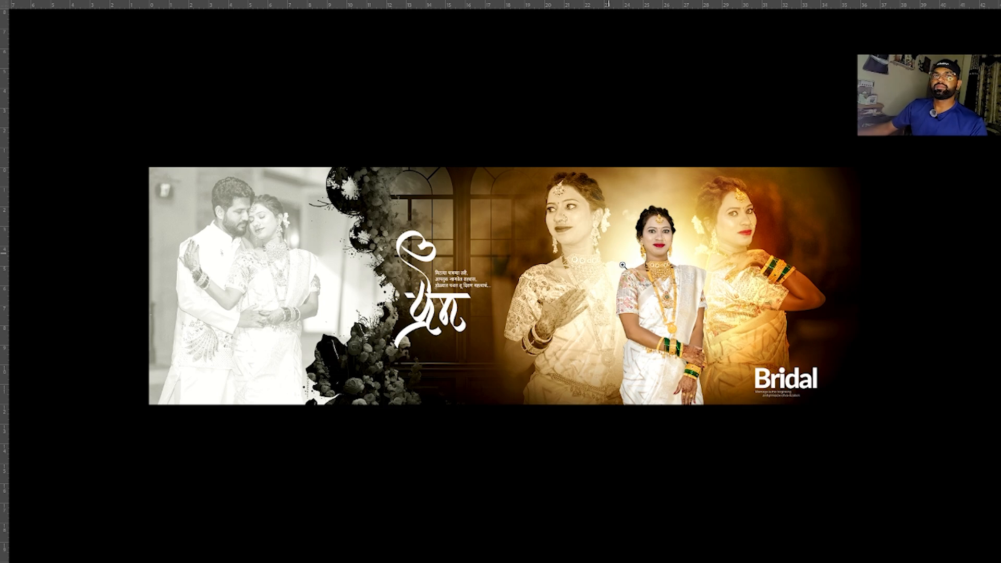
# Examine the couple photo, the bride portraits and both titles up close, and review the complete spread in full screen.
pyautogui.moveTo(618, 277); pyautogui.dragTo(565, 240)
pyautogui.scroll(3, 513, 196)
pyautogui.moveTo(339, 230); pyautogui.dragTo(441, 248)
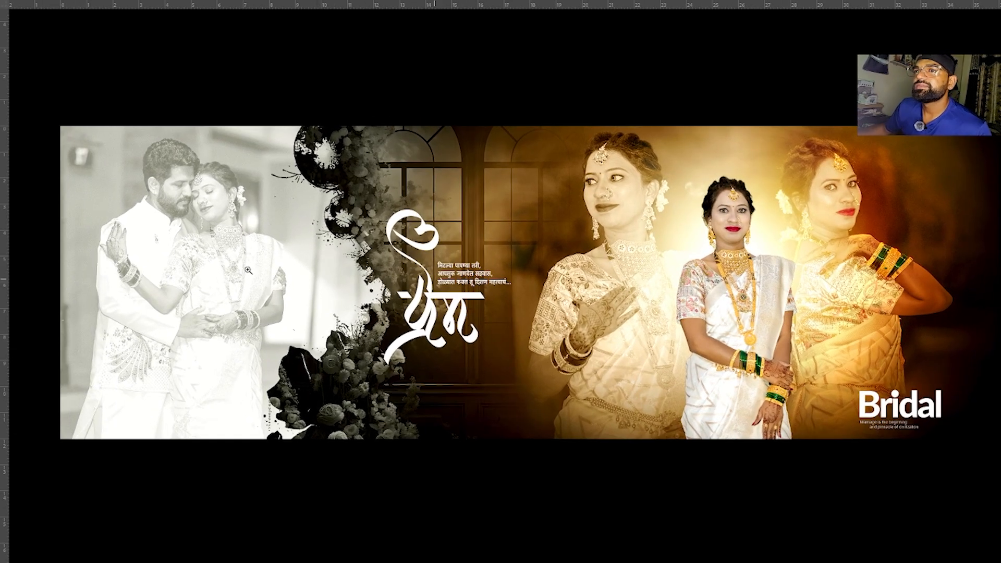
pyautogui.scroll(10, 232, 262)
pyautogui.moveTo(249, 298); pyautogui.dragTo(582, 442)
pyautogui.moveTo(959, 558); pyautogui.dragTo(154, 553)
pyautogui.moveTo(985, 391); pyautogui.dragTo(364, 444)
pyautogui.moveTo(662, 375); pyautogui.dragTo(400, 40)
pyautogui.moveTo(683, 320); pyautogui.dragTo(599, 321)
pyautogui.moveTo(378, 291); pyautogui.dragTo(740, 338)
pyautogui.moveTo(739, 339); pyautogui.dragTo(580, 313)
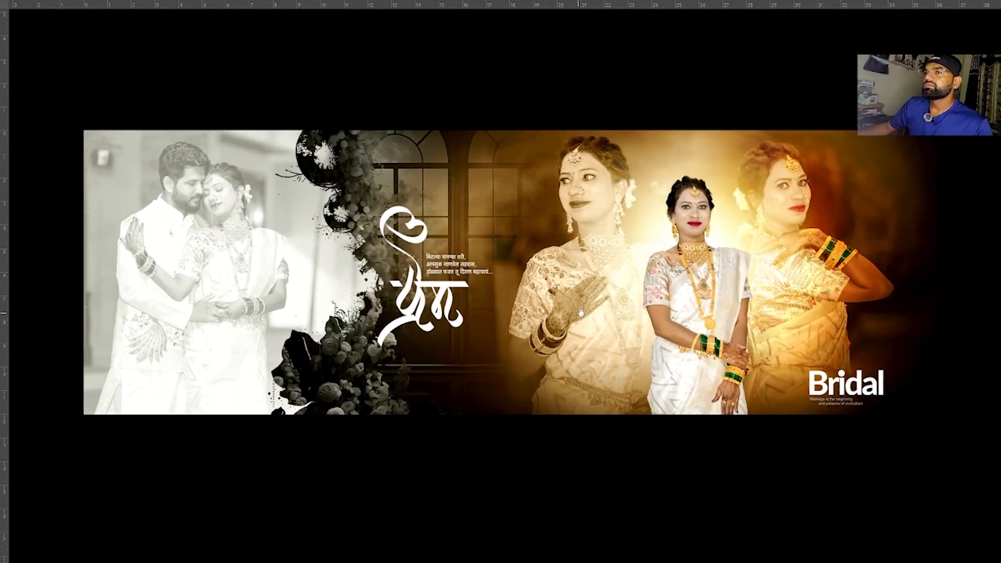